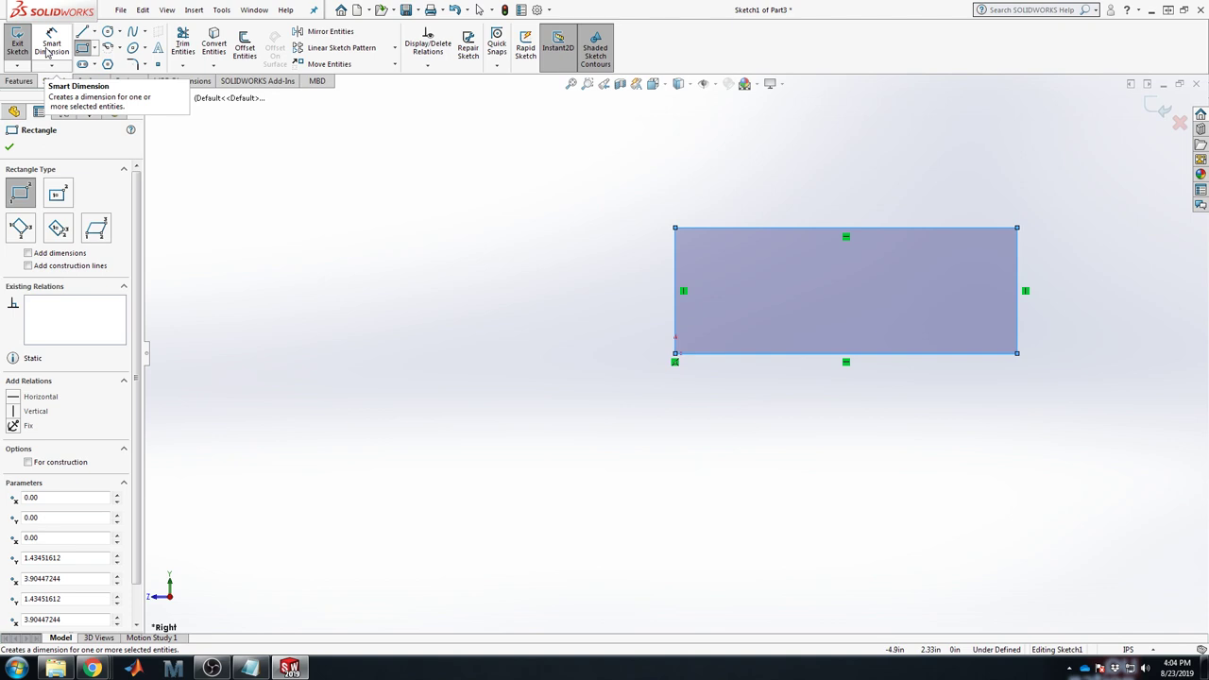
Dimension the rectangle to 2 in high and 5 in wide, and finish the sketch.
click(674, 287)
click(625, 293)
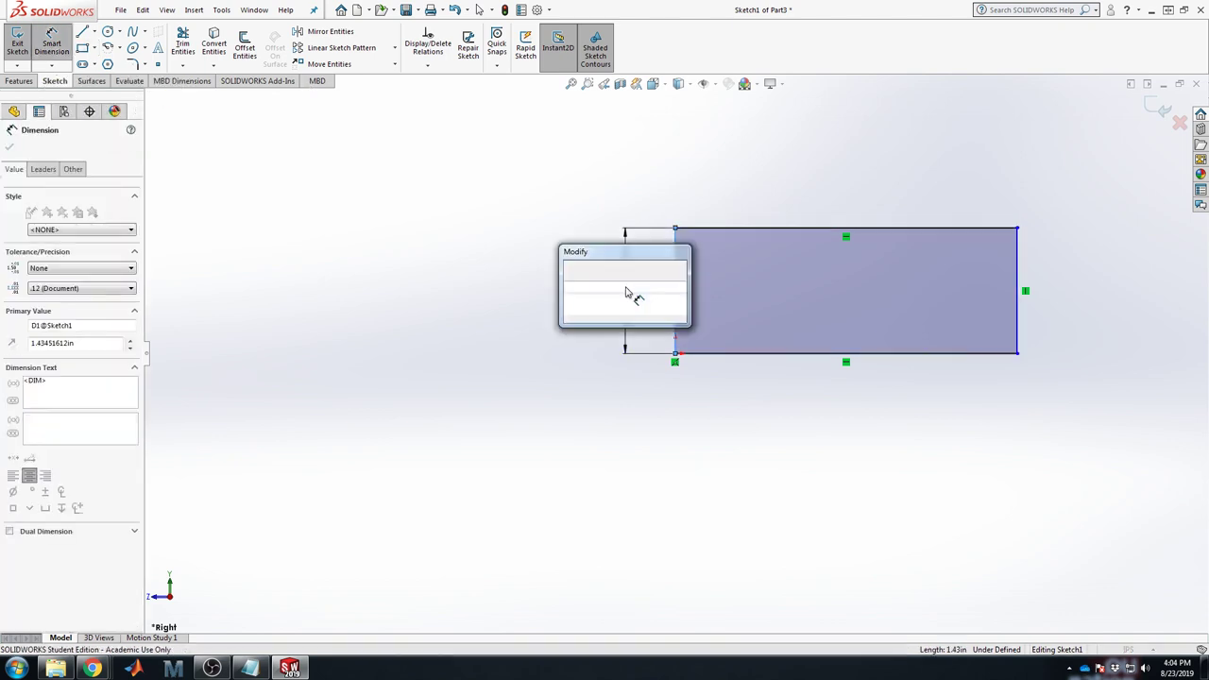
text(2)
key(Return)
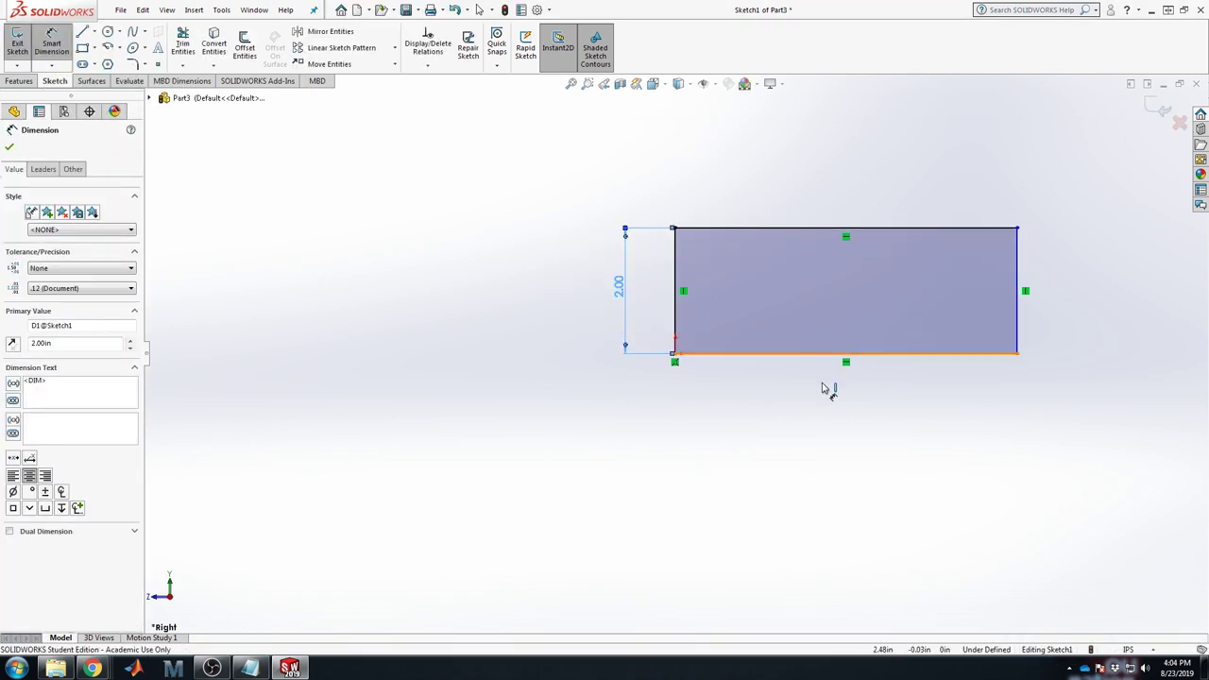
click(830, 360)
click(823, 413)
text(5)
key(Return)
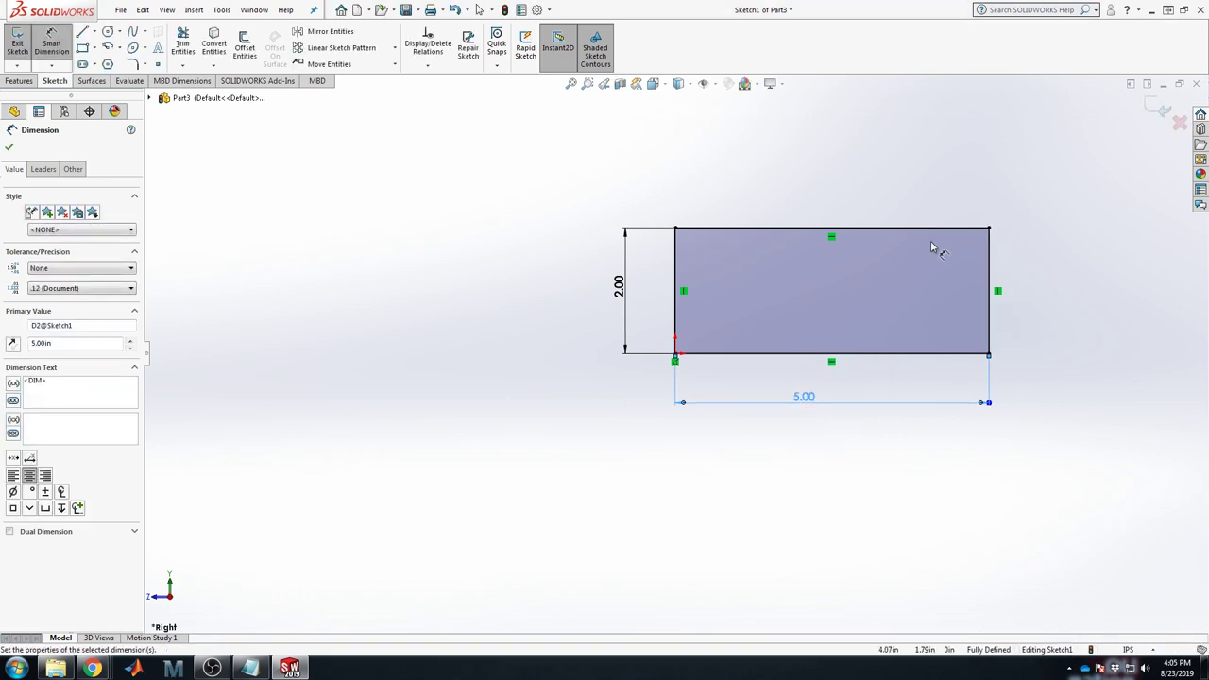
click(1160, 109)
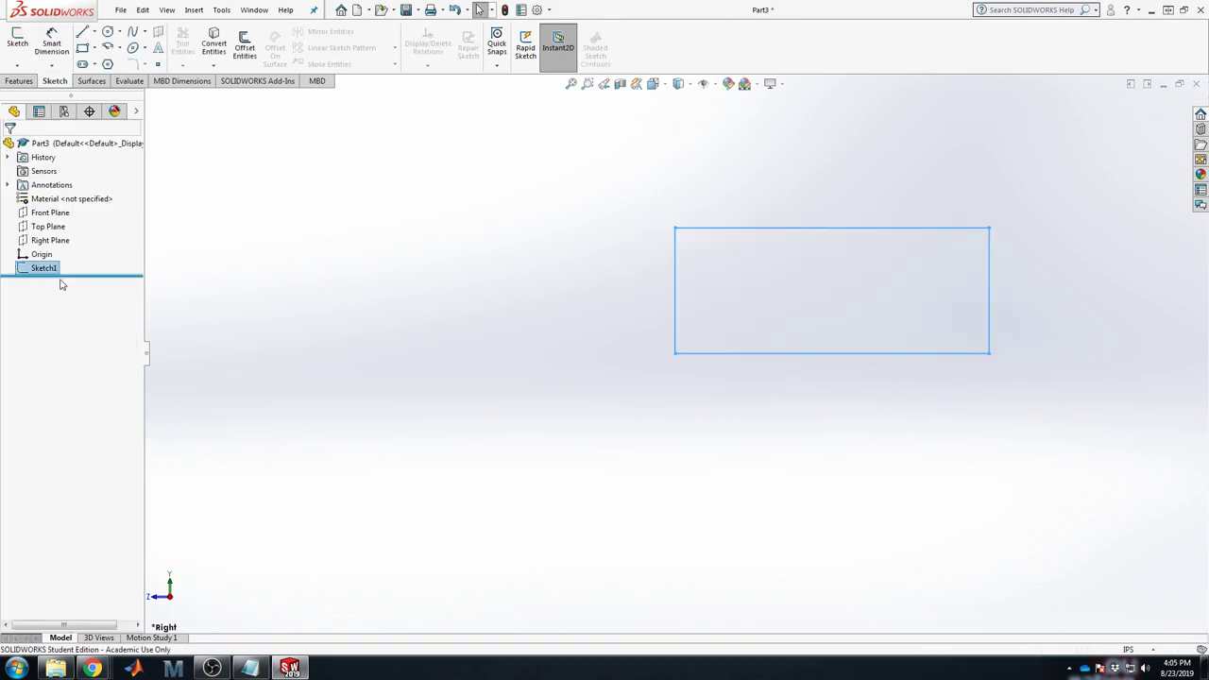
Set the part's scene background to Plain White.
click(19, 80)
click(755, 84)
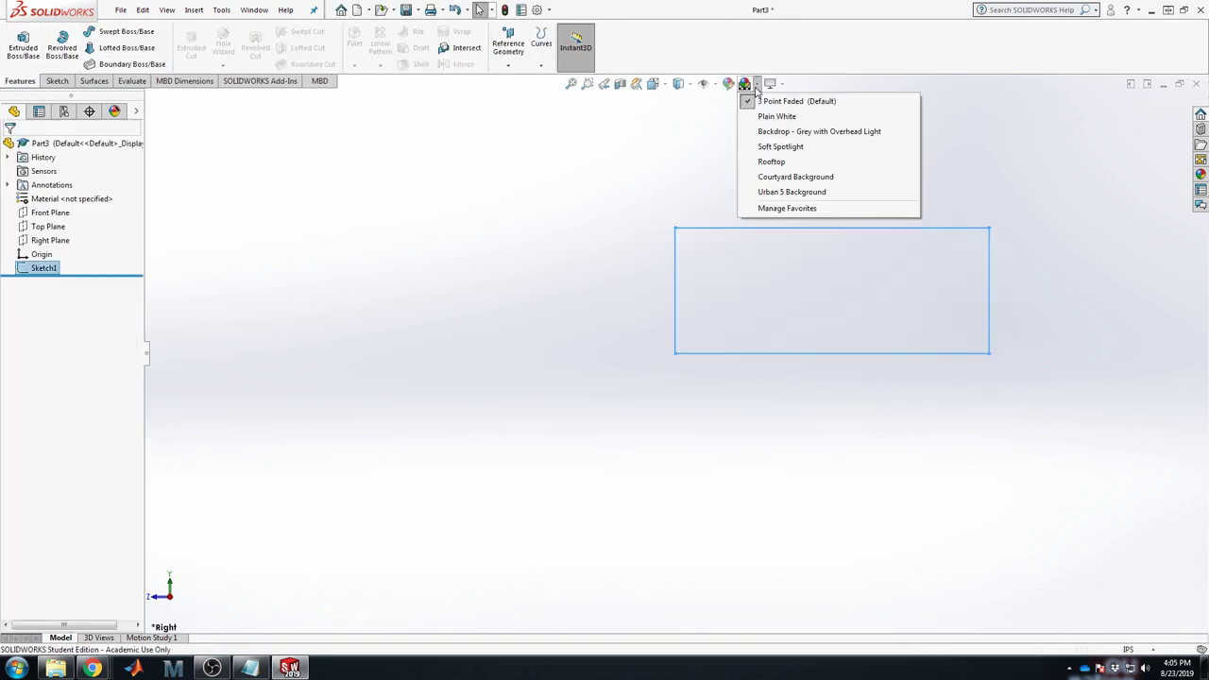
click(769, 116)
Extrude the rectangle sketch as a blind boss 2 in deep.
click(24, 42)
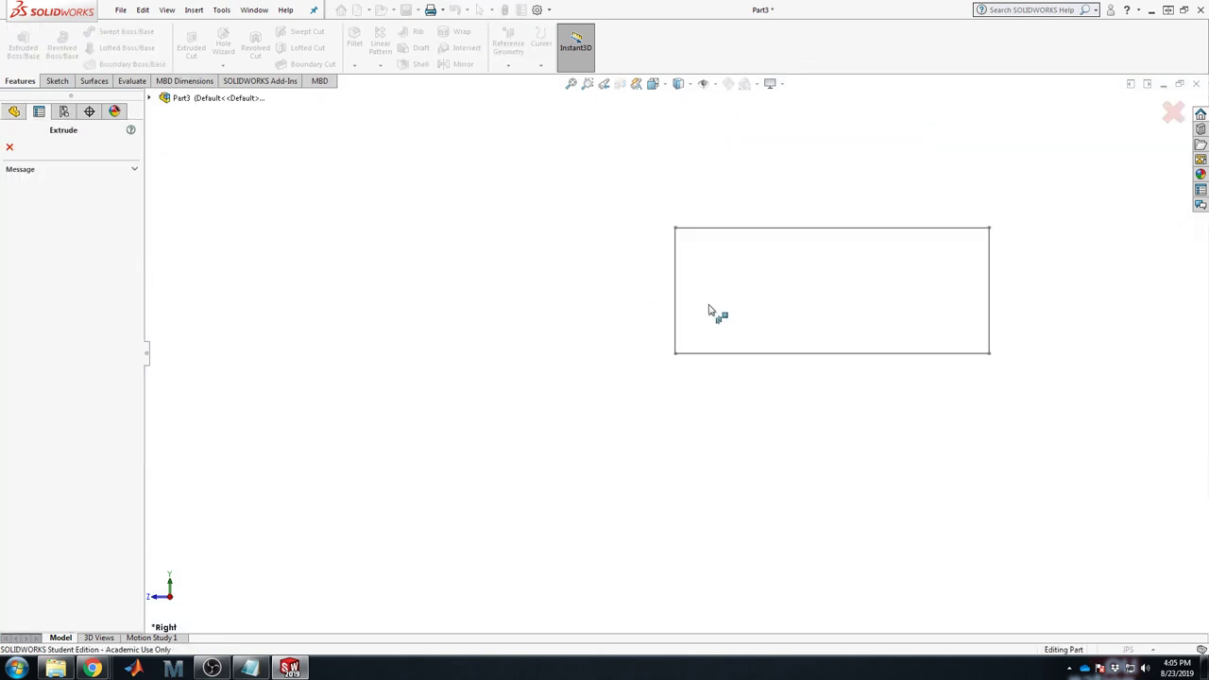
click(717, 227)
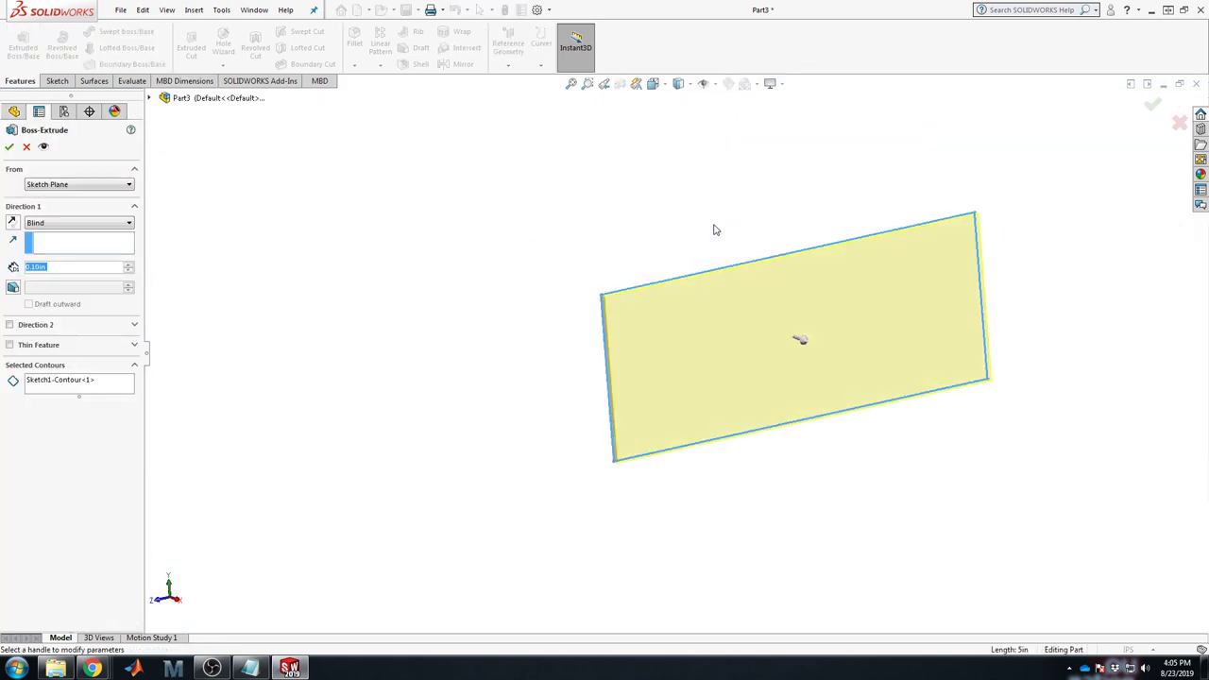
text(3.)
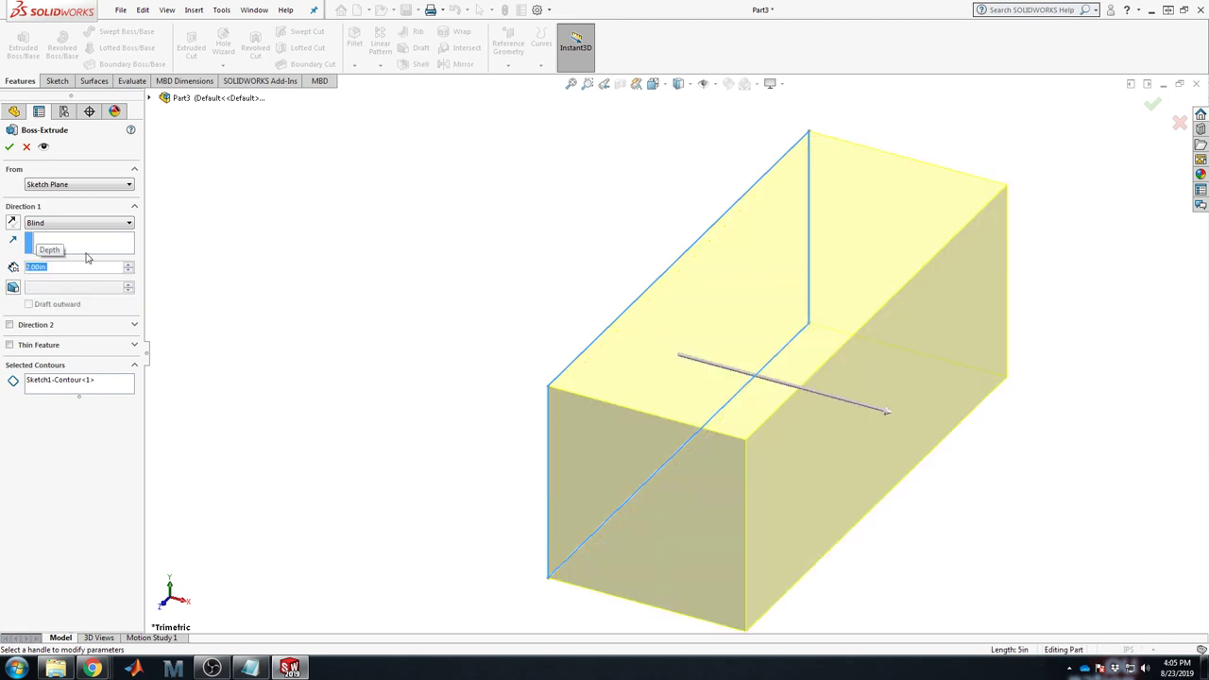
key(Return)
middle_drag(879, 473, 691, 496)
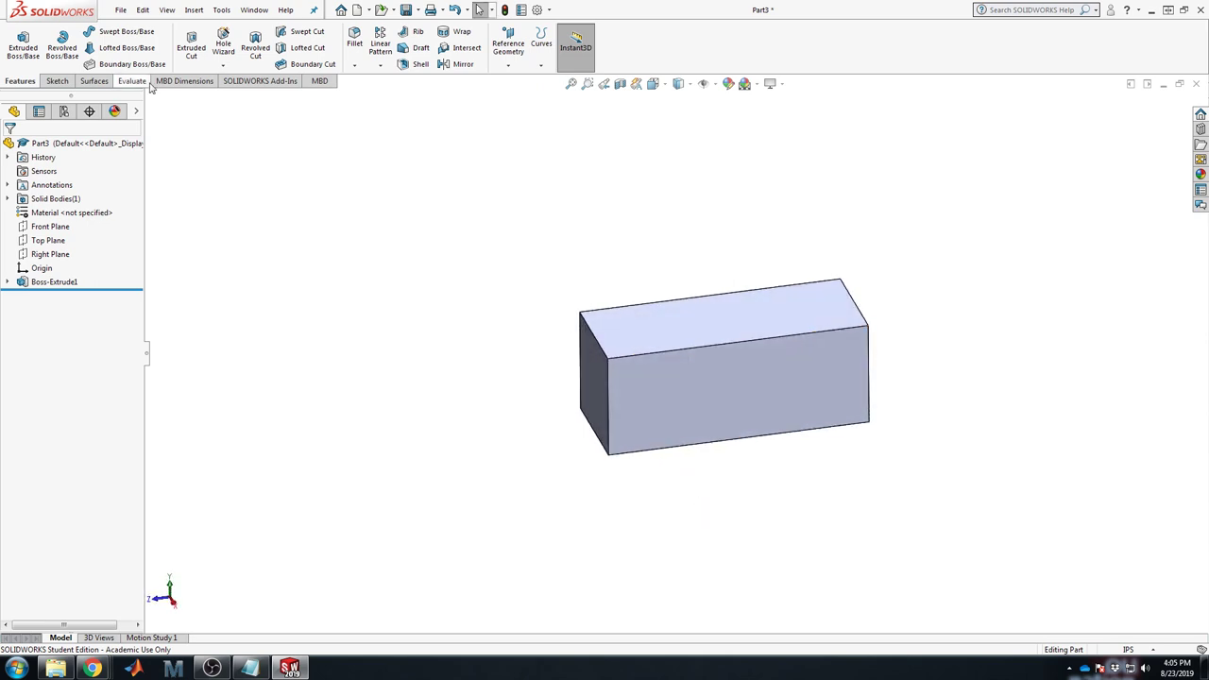
Save the part under the name cargo payload and close it.
click(121, 9)
click(143, 162)
text(cargo payload)
key(Return)
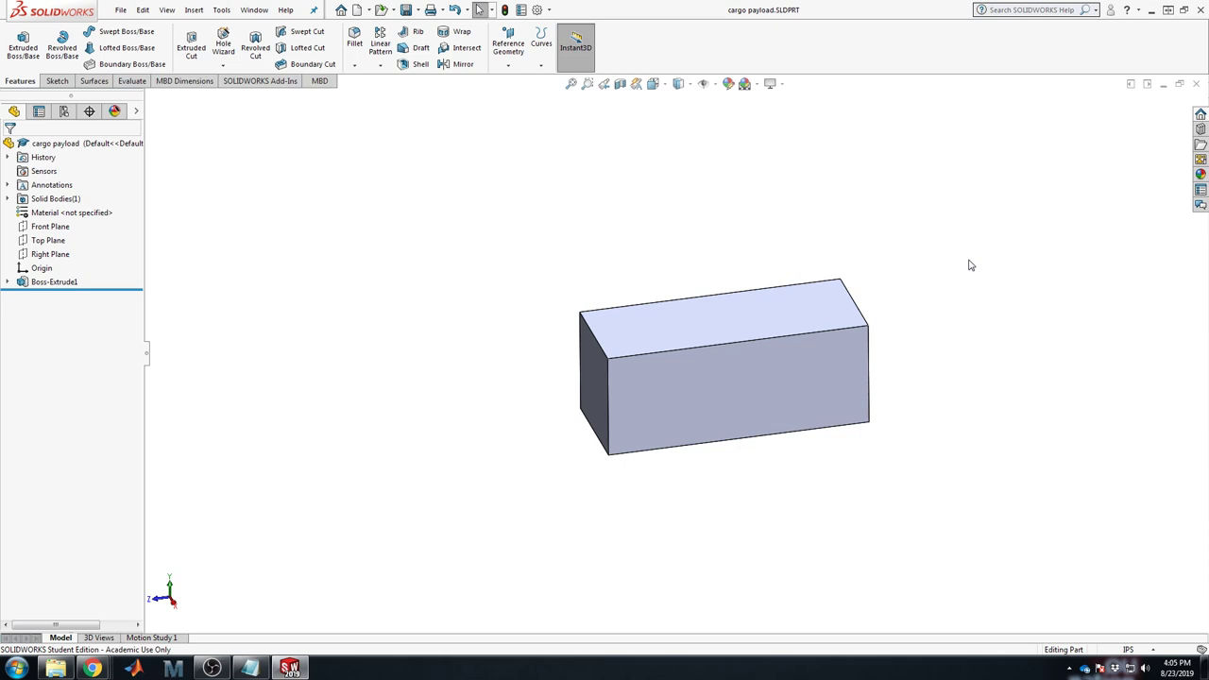
click(1196, 86)
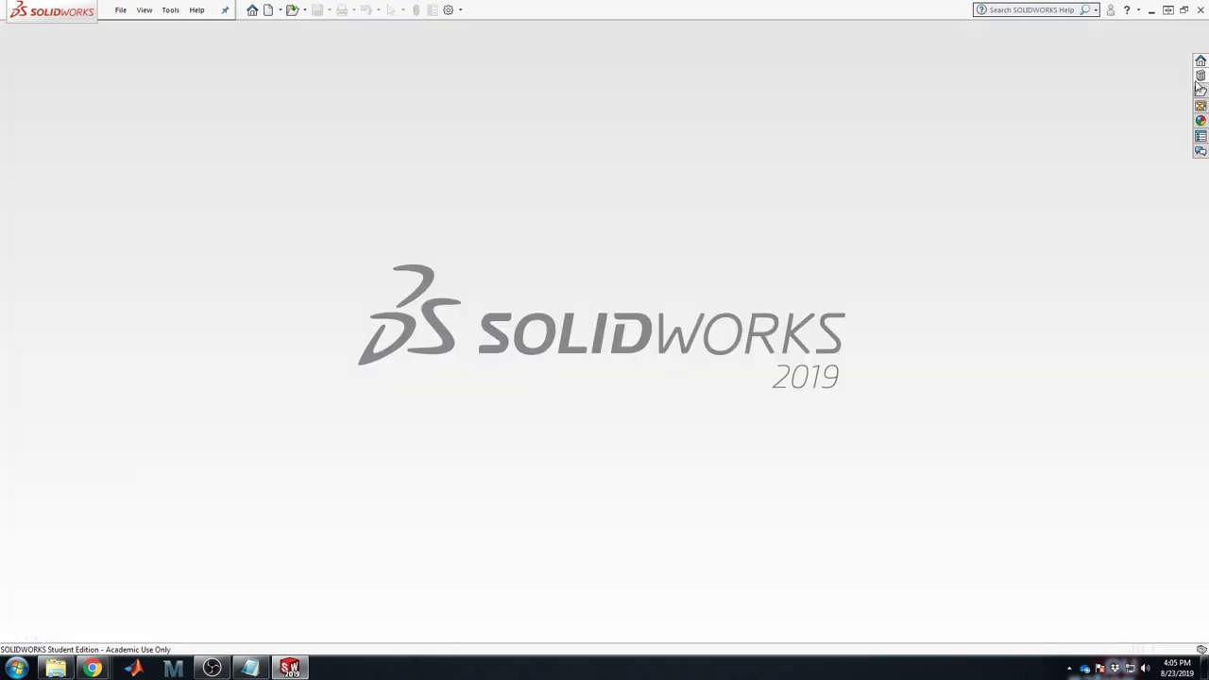
Create a new assembly document.
click(122, 13)
click(138, 29)
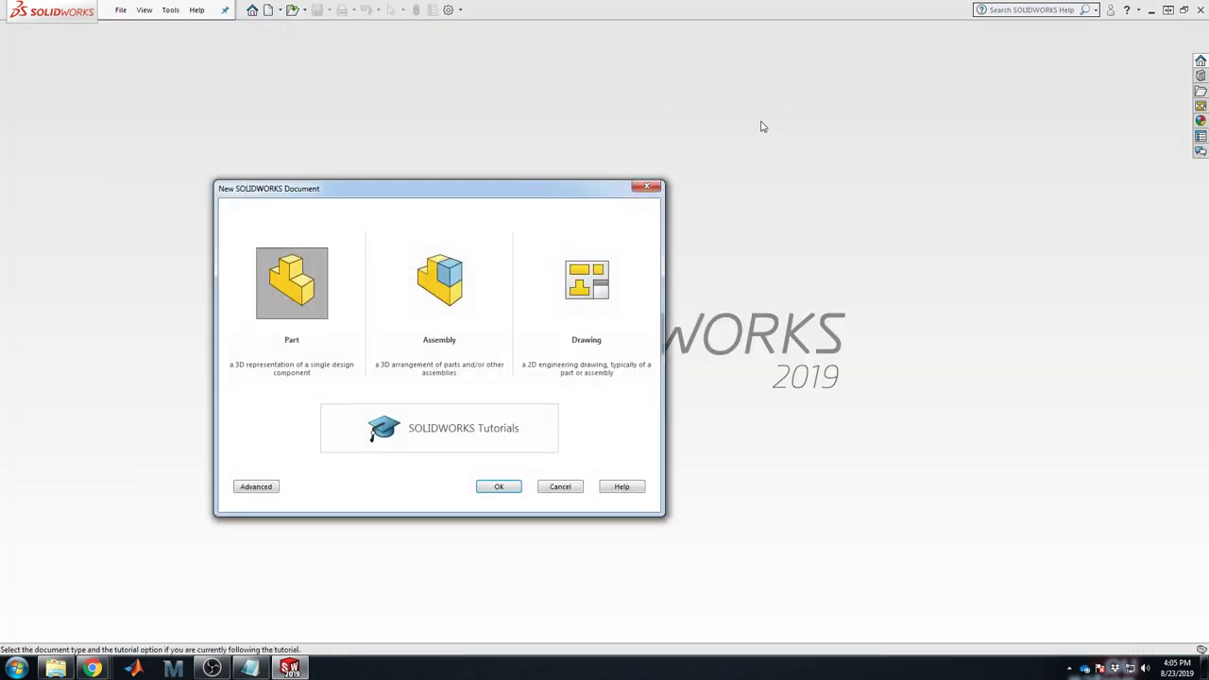
click(455, 302)
double_click(456, 302)
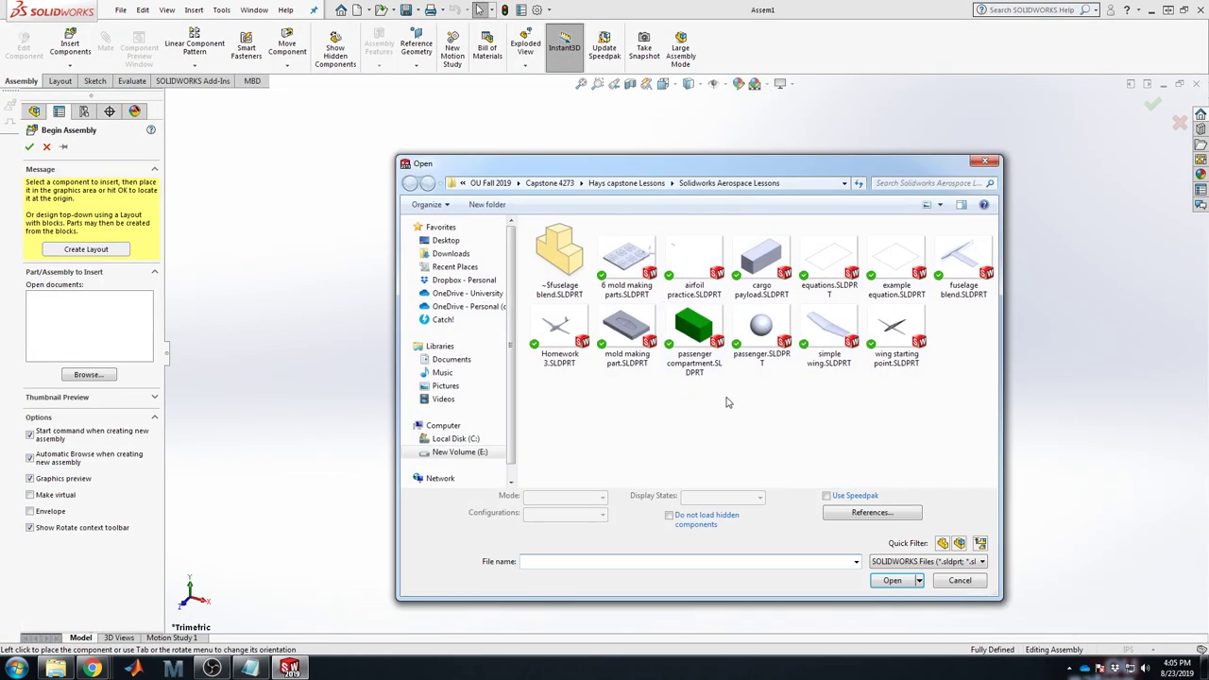
Insert the passenger and passenger compartment parts into the assembly, placing the compartment beside the sphere.
click(761, 330)
ctrl+click(694, 335)
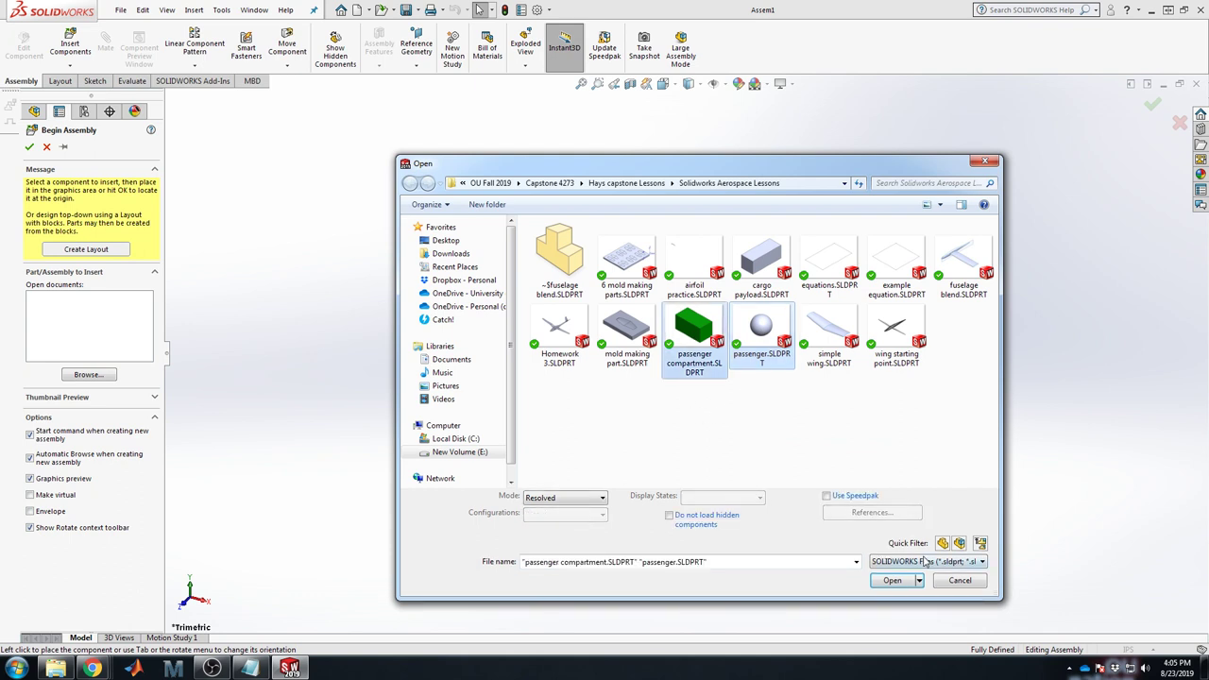
click(891, 580)
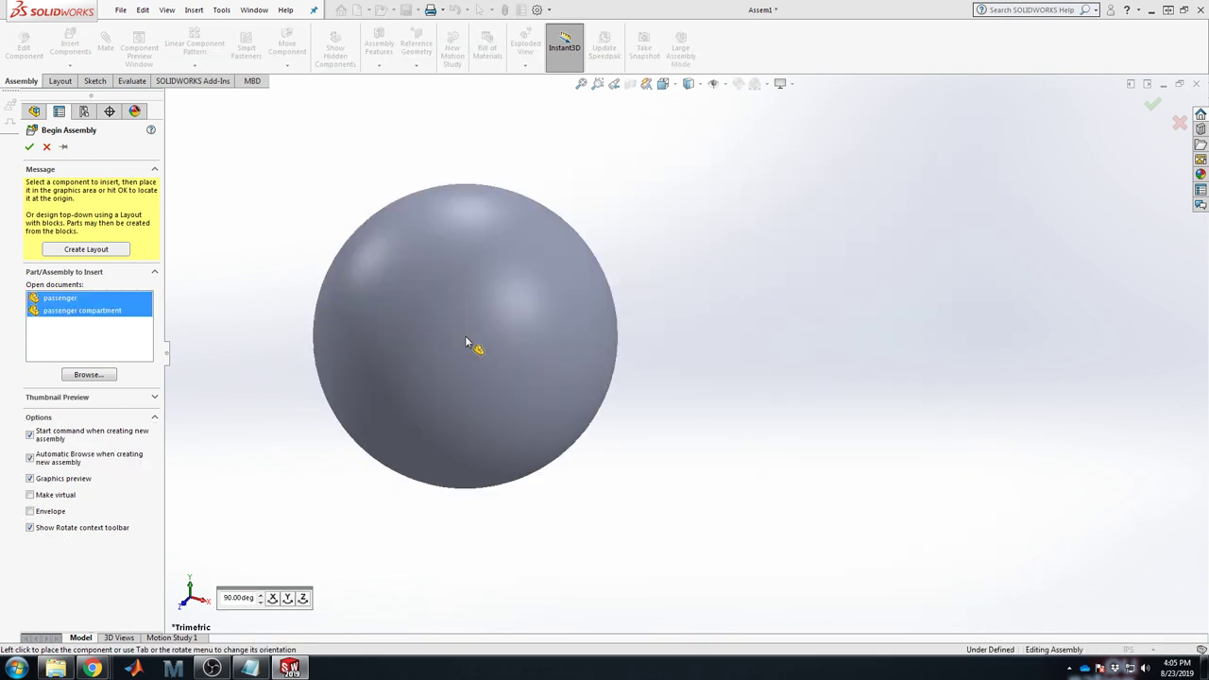
click(548, 310)
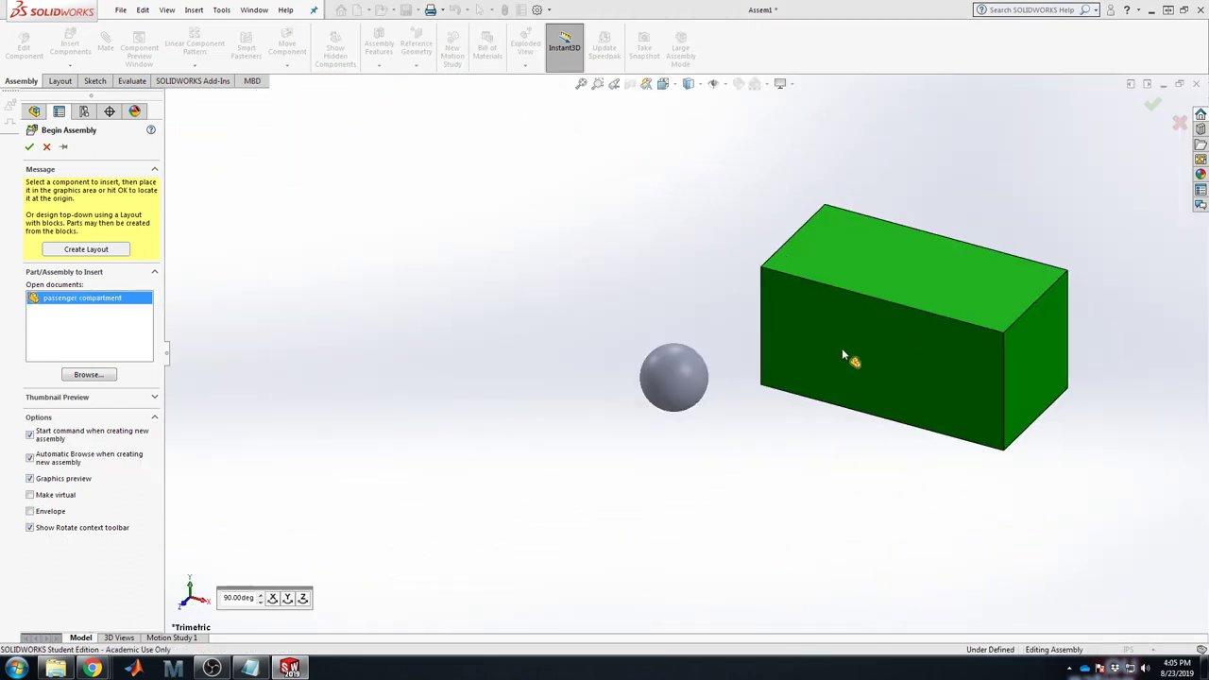
click(948, 285)
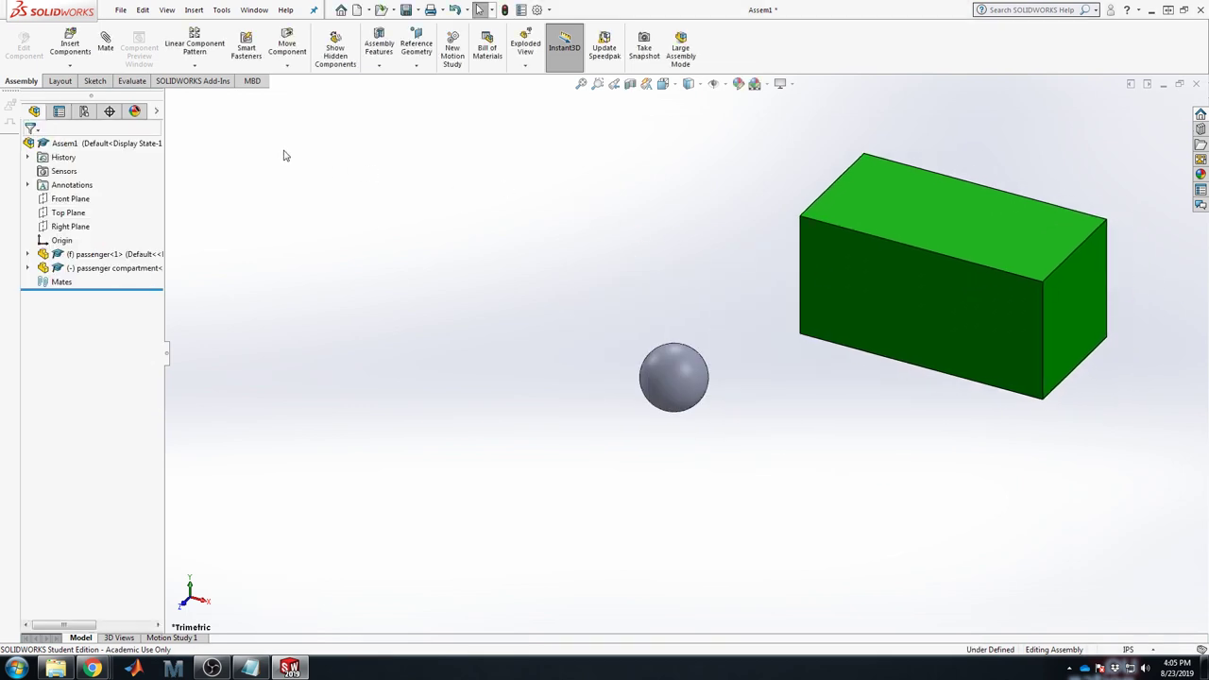
Apply the Plain White scene to the assembly.
click(767, 85)
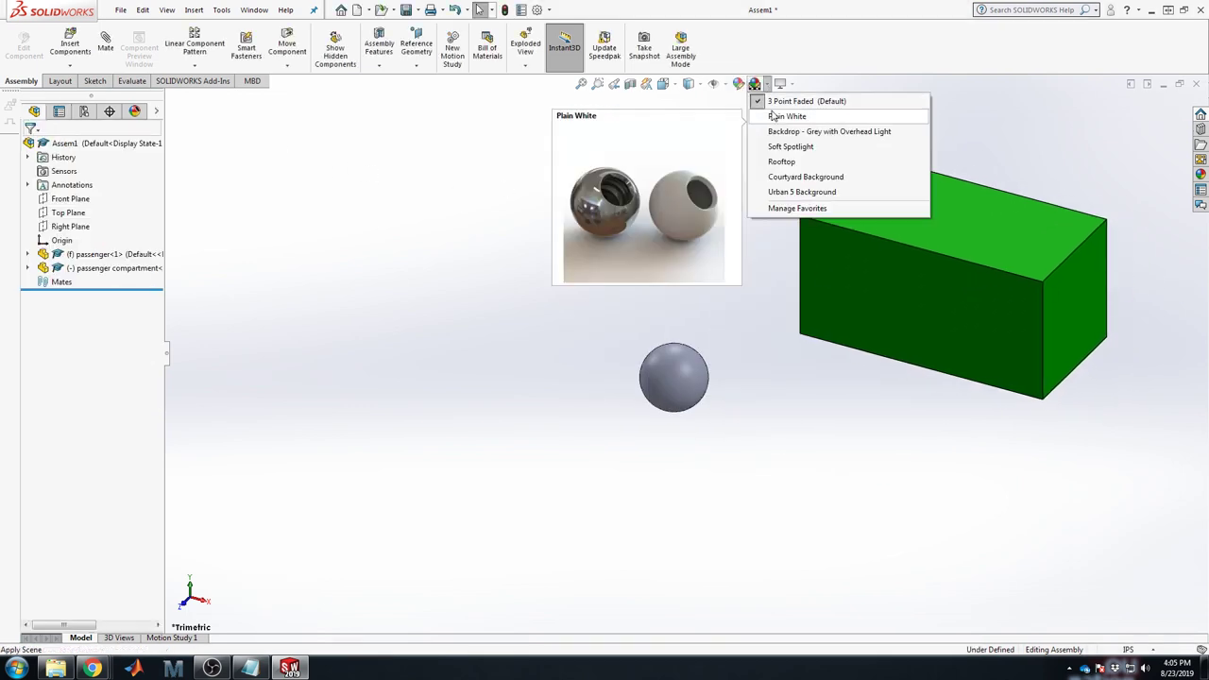
click(781, 118)
scroll(702, 258, up, 3)
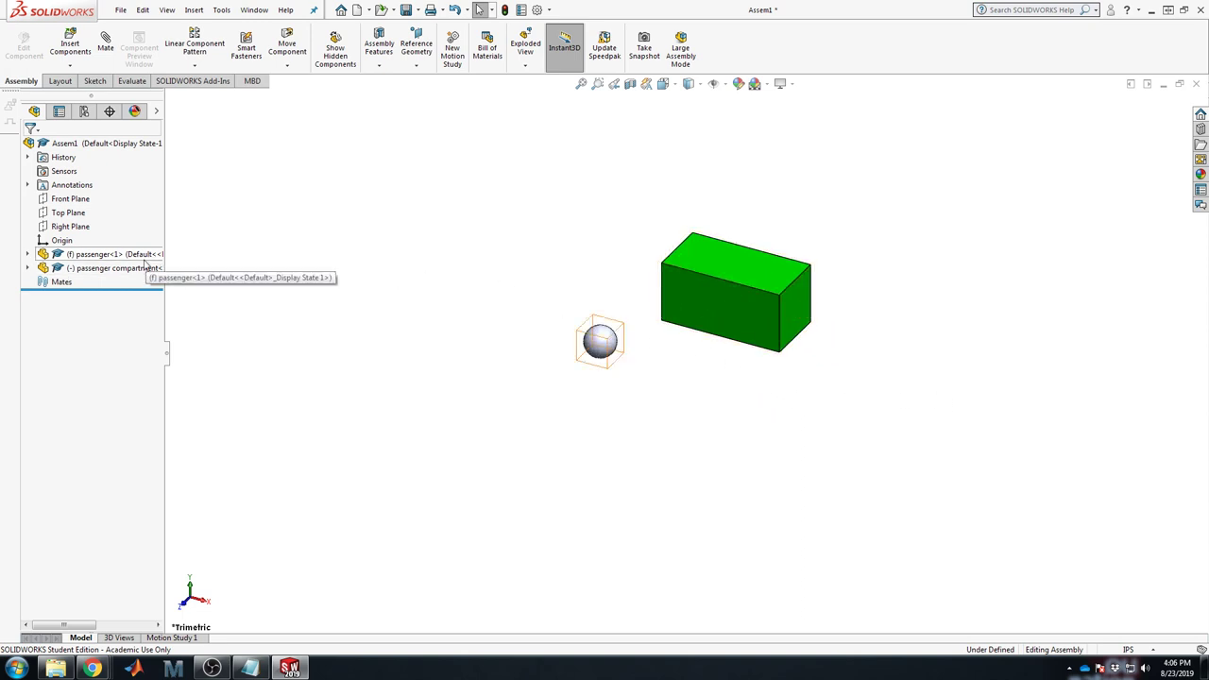
Float the fixed passenger sphere and reposition it and the green compartment freely in the assembly.
click(621, 345)
right_click(621, 345)
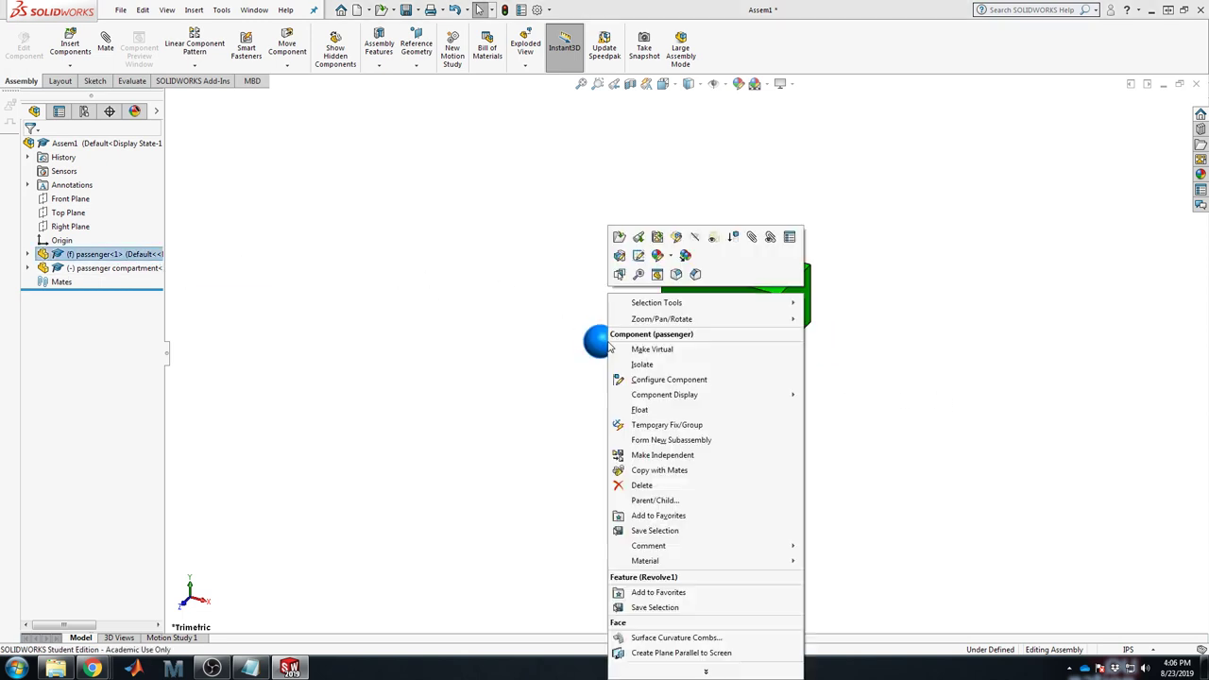
click(654, 413)
drag(609, 340, 538, 301)
click(684, 307)
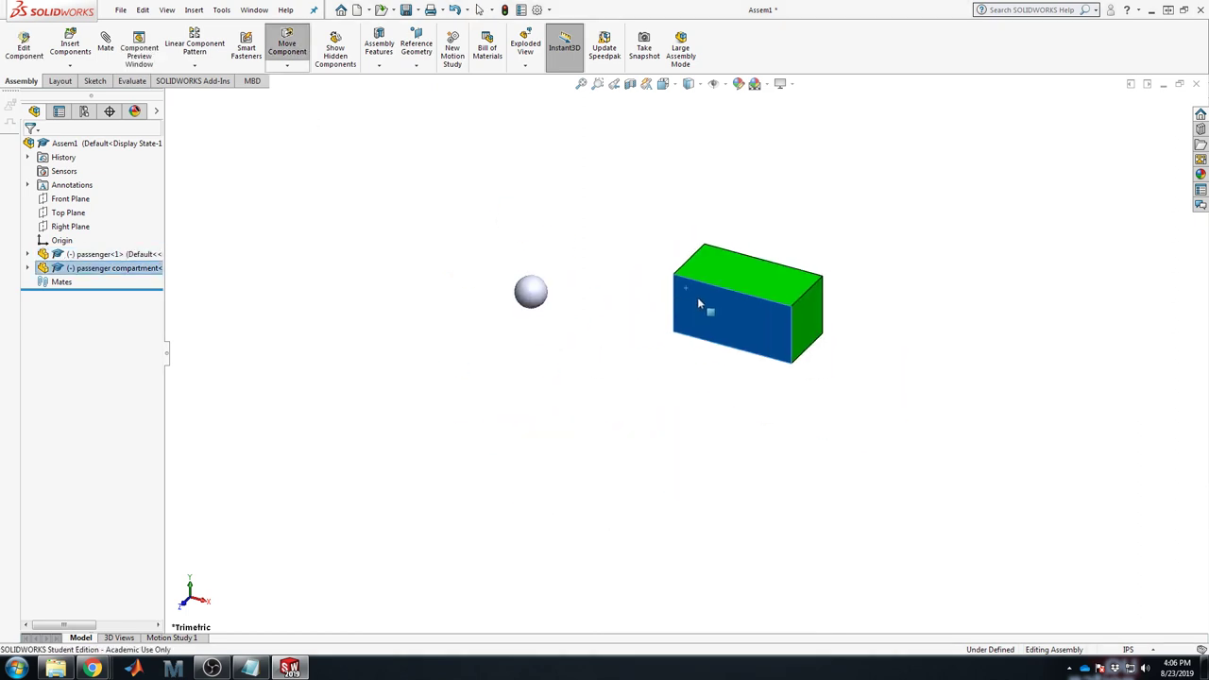
Fix the passenger sphere in place and try to move it.
right_click(531, 310)
click(575, 397)
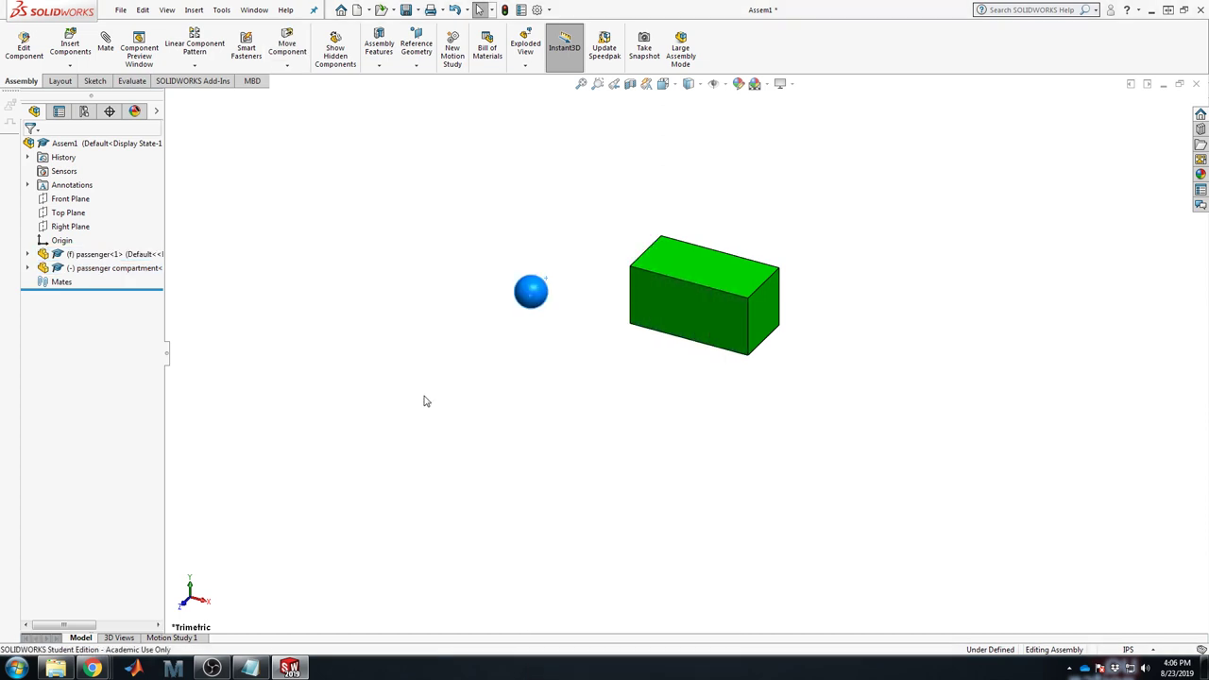
click(532, 283)
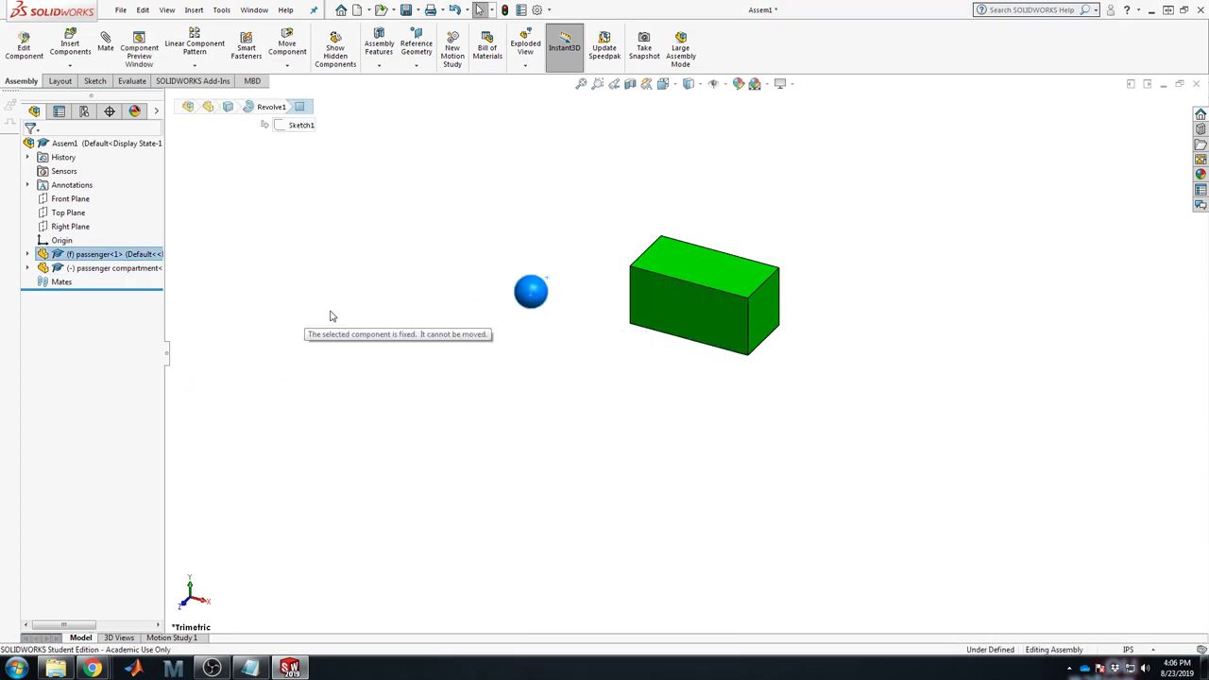
key(Escape)
Set the fixed passenger sphere back to floating.
click(532, 294)
right_click(534, 295)
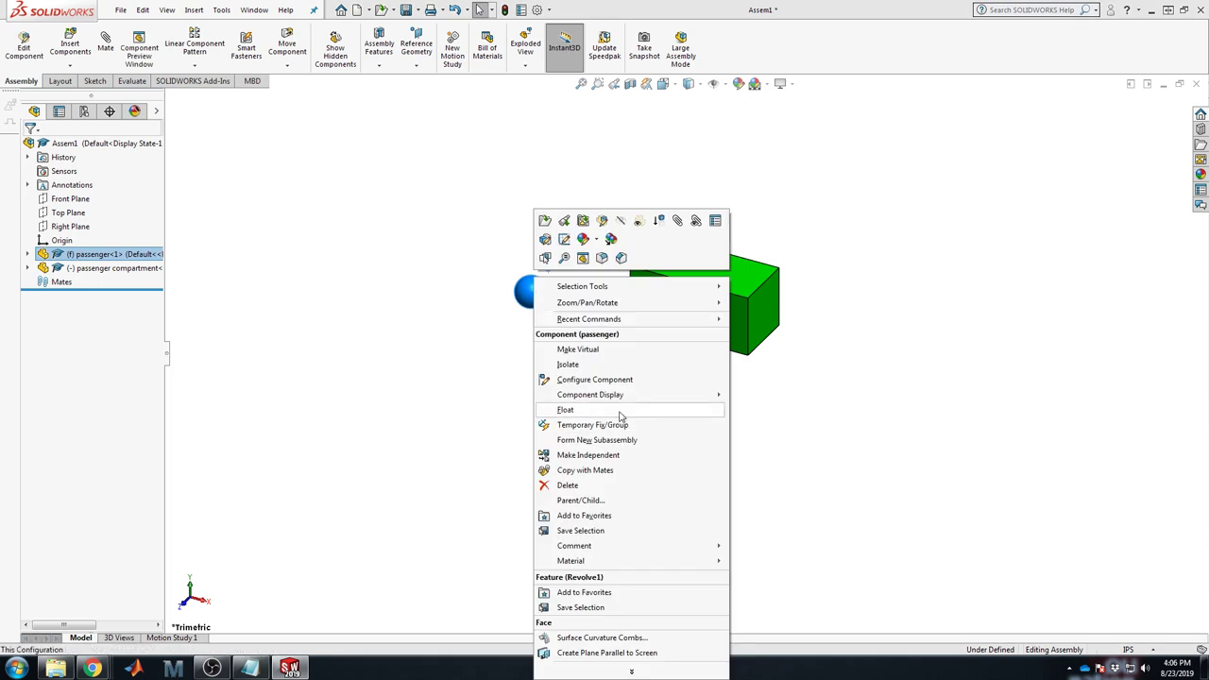
click(621, 412)
Highlight the assembly origin and examine its position relative to the two components.
click(47, 240)
middle_drag(648, 366, 661, 464)
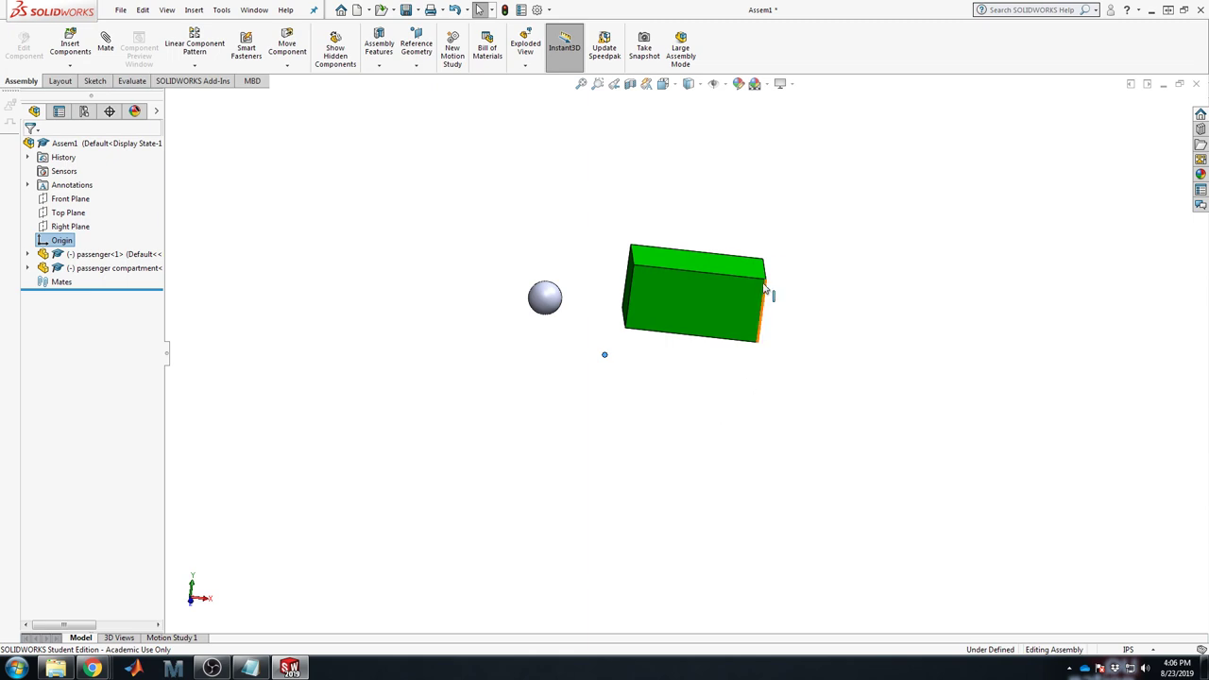
click(772, 208)
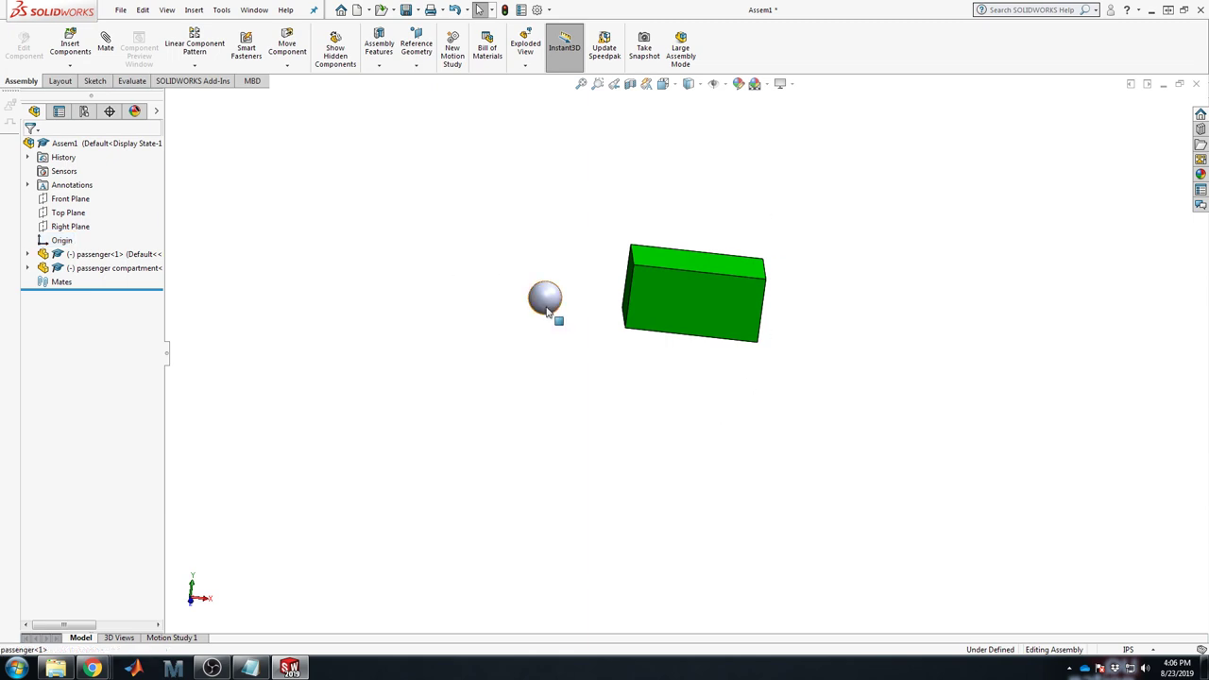
Move the passenger sphere and the passenger compartment freely to new positions away from the assembly origin.
drag(547, 311, 769, 402)
drag(707, 297, 1036, 317)
middle_drag(875, 355, 839, 378)
key(f)
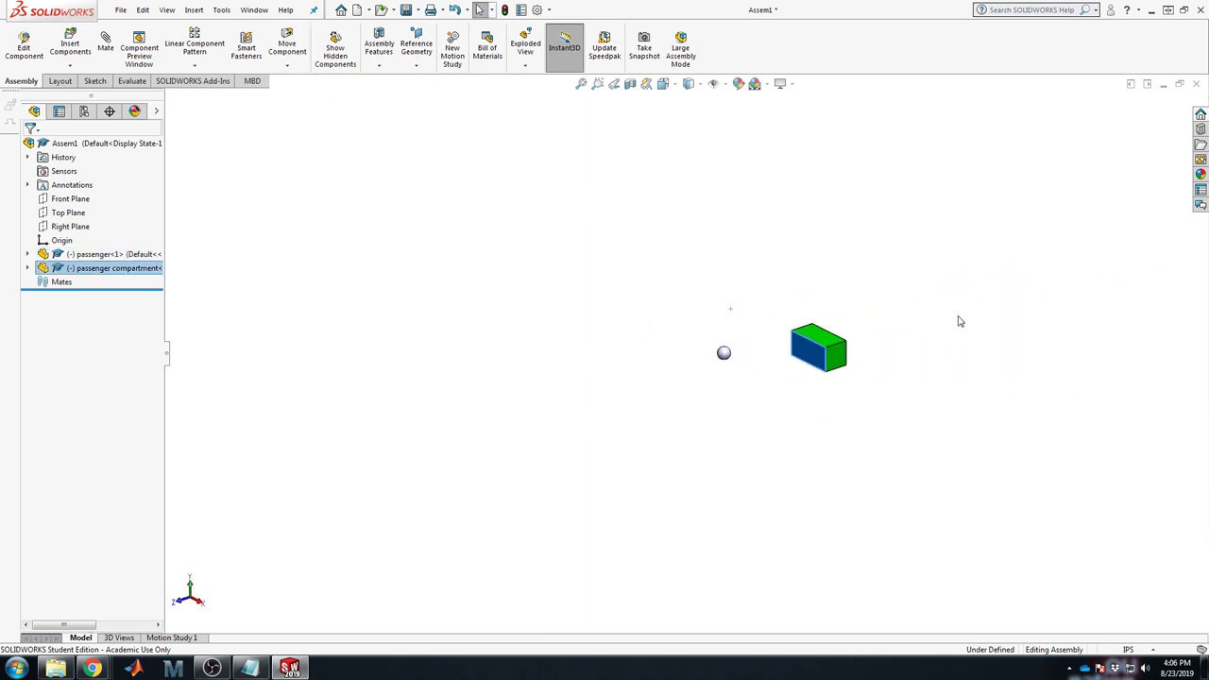
scroll(788, 318, down, 4)
click(564, 451)
middle_drag(567, 454, 561, 450)
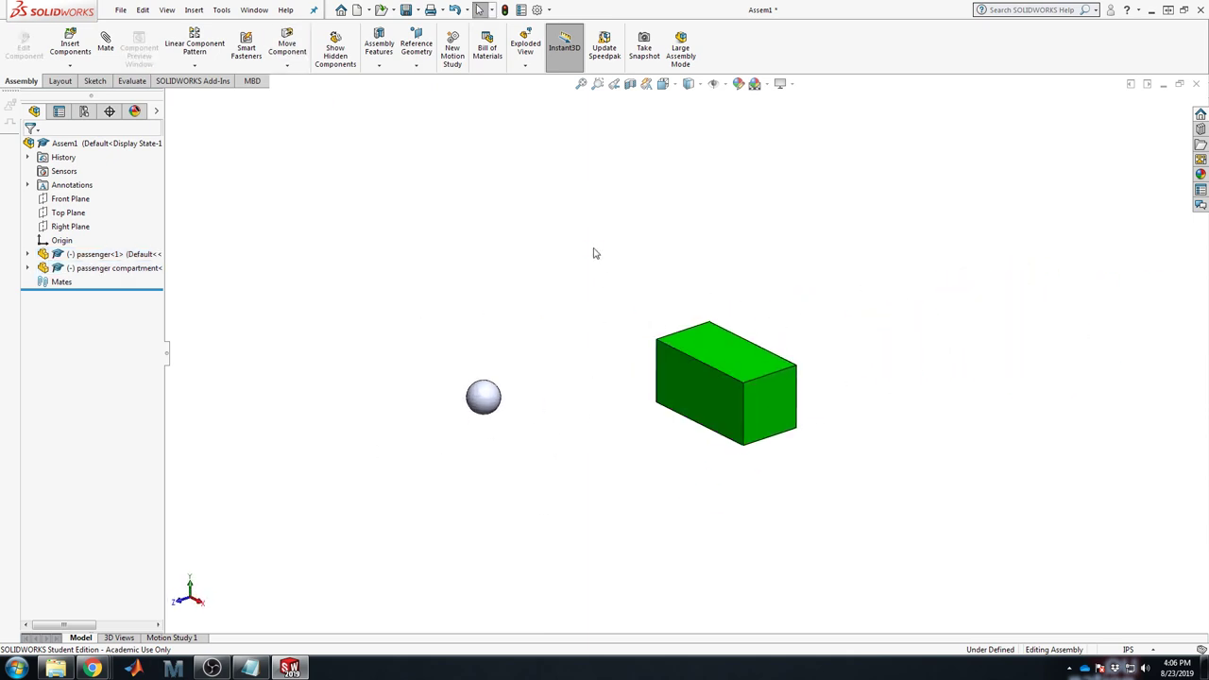
middle_drag(594, 253, 596, 308)
Check where the assembly origin lies in relation to the moved sphere and compartment.
click(63, 241)
mouse_move(647, 271)
middle_down()
mouse_move(629, 305)
mouse_move(655, 375)
middle_up()
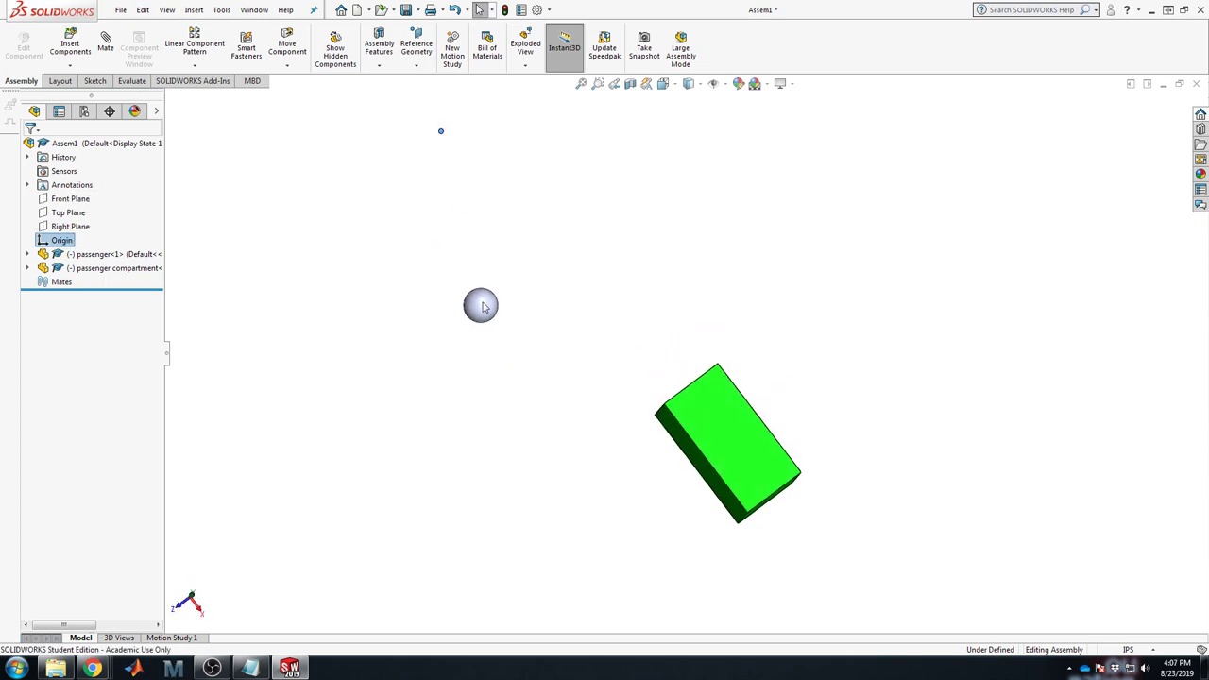
mouse_move(594, 405)
middle_down()
mouse_move(575, 289)
mouse_move(582, 258)
middle_up()
click(583, 258)
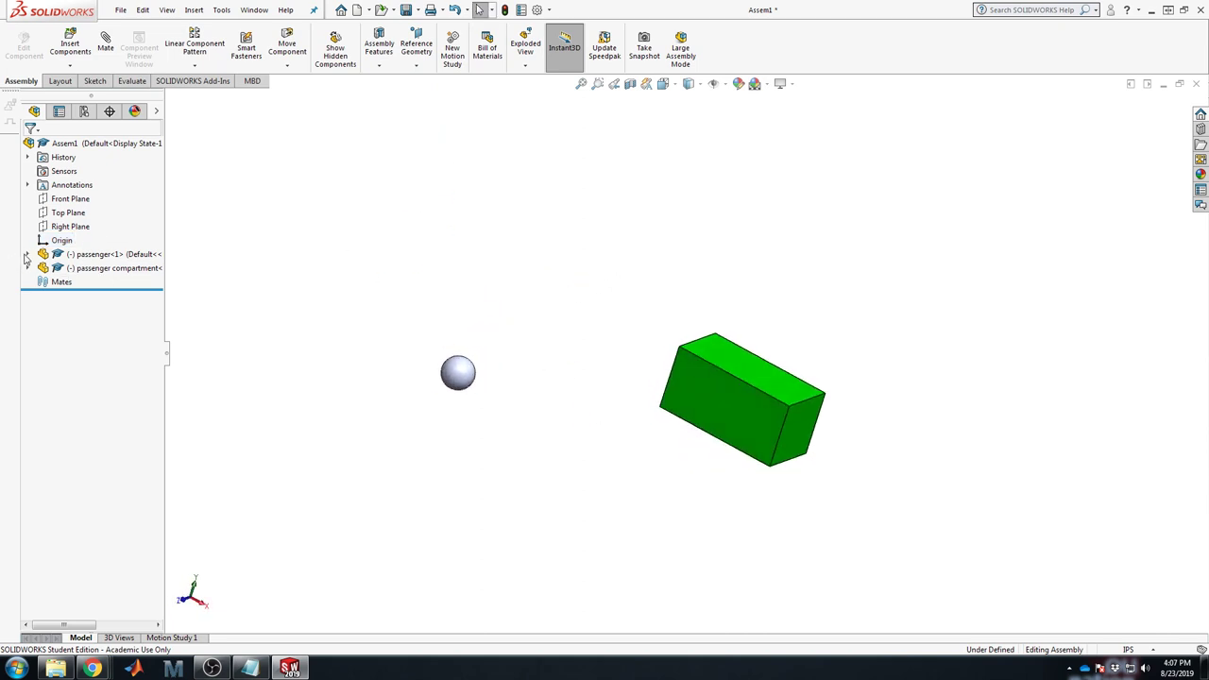
Mate the passenger sphere's Top Plane coincident with the assembly's Top Plane.
click(28, 255)
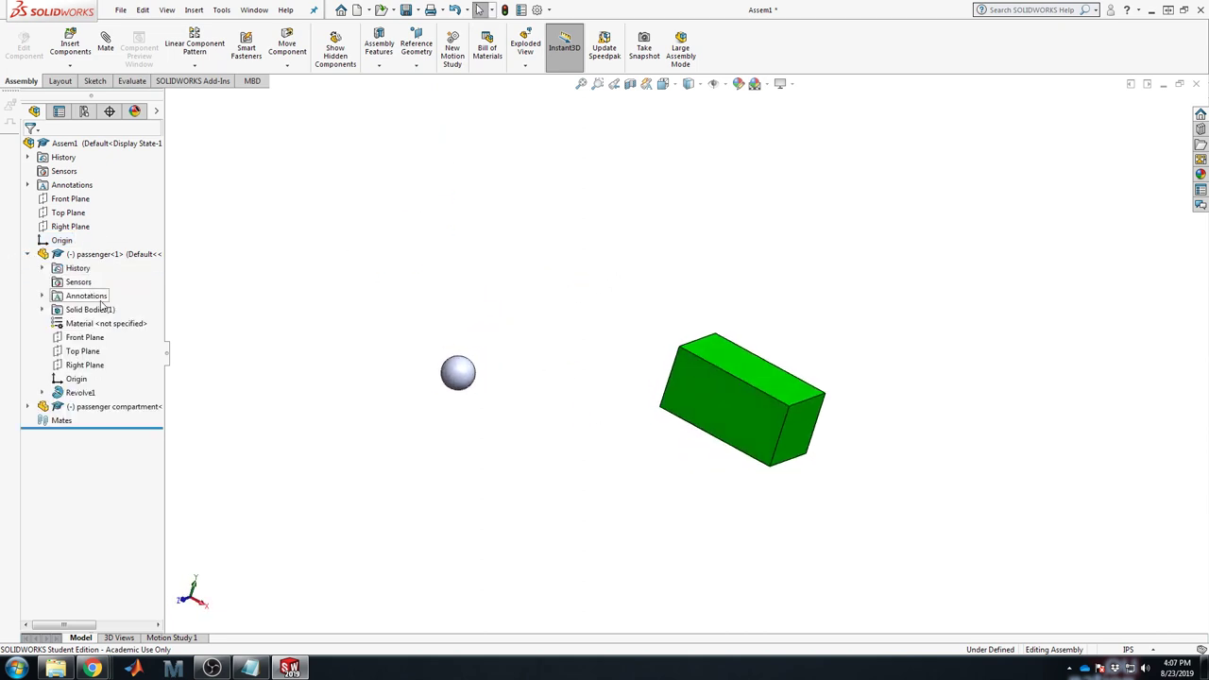
click(83, 351)
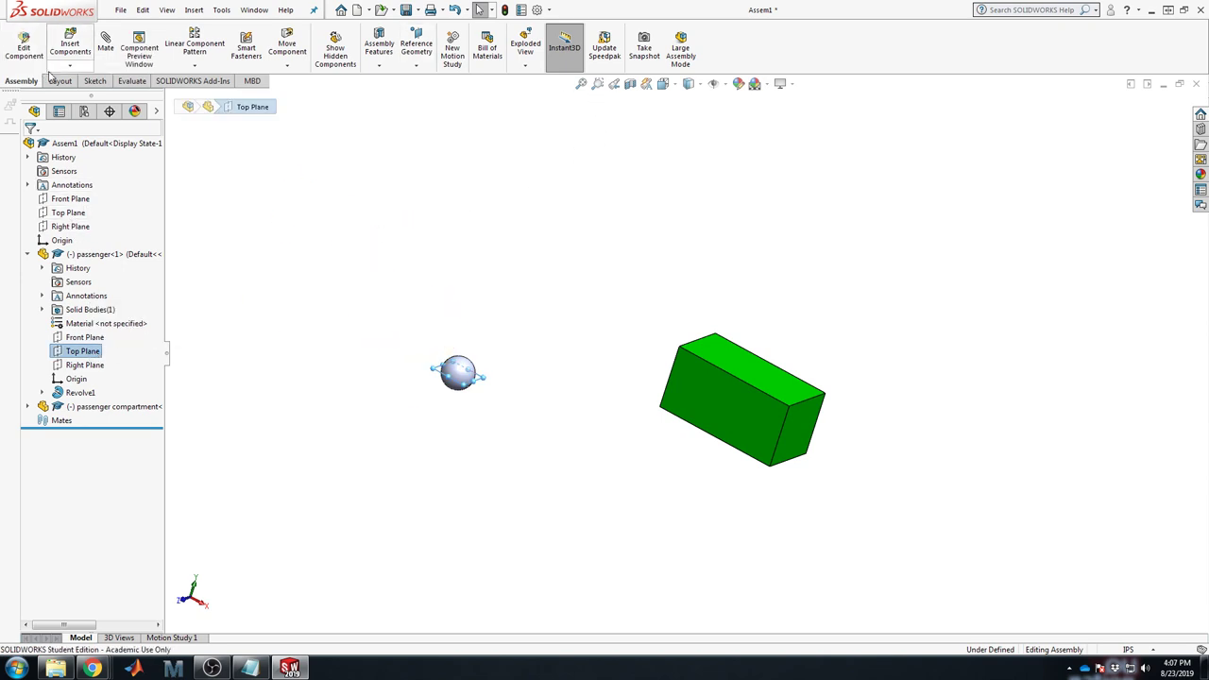
click(106, 42)
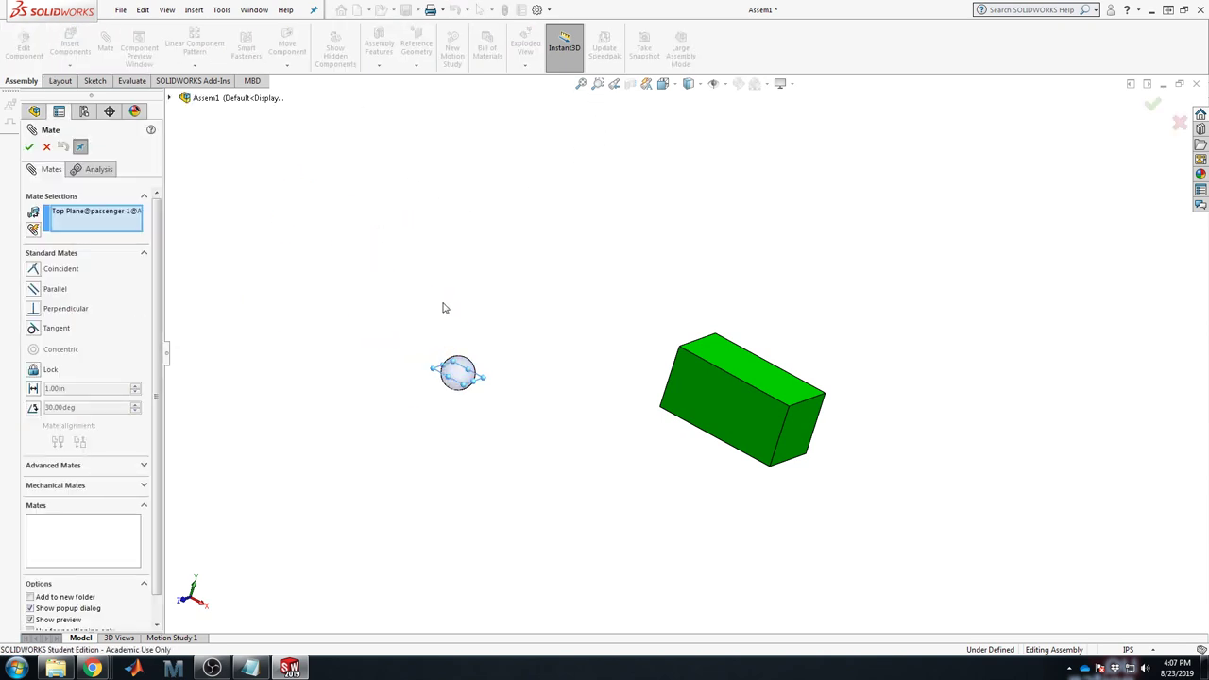
click(169, 97)
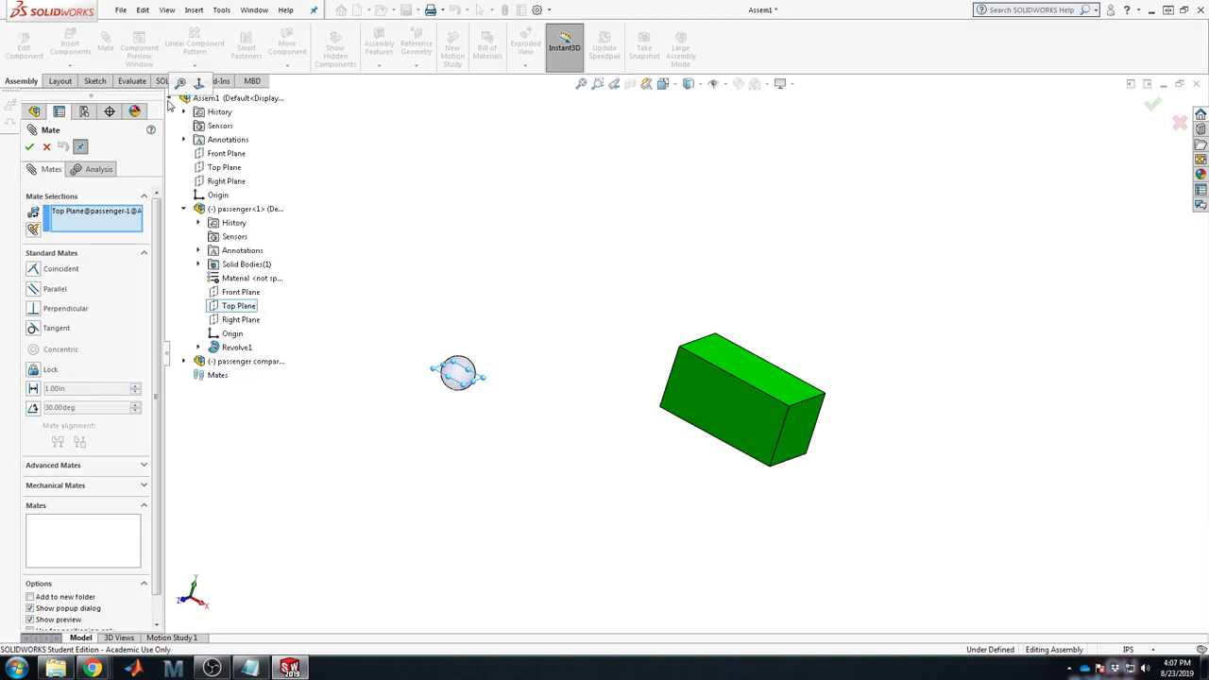
key(z)
ctrl+middle_drag(464, 387, 639, 431)
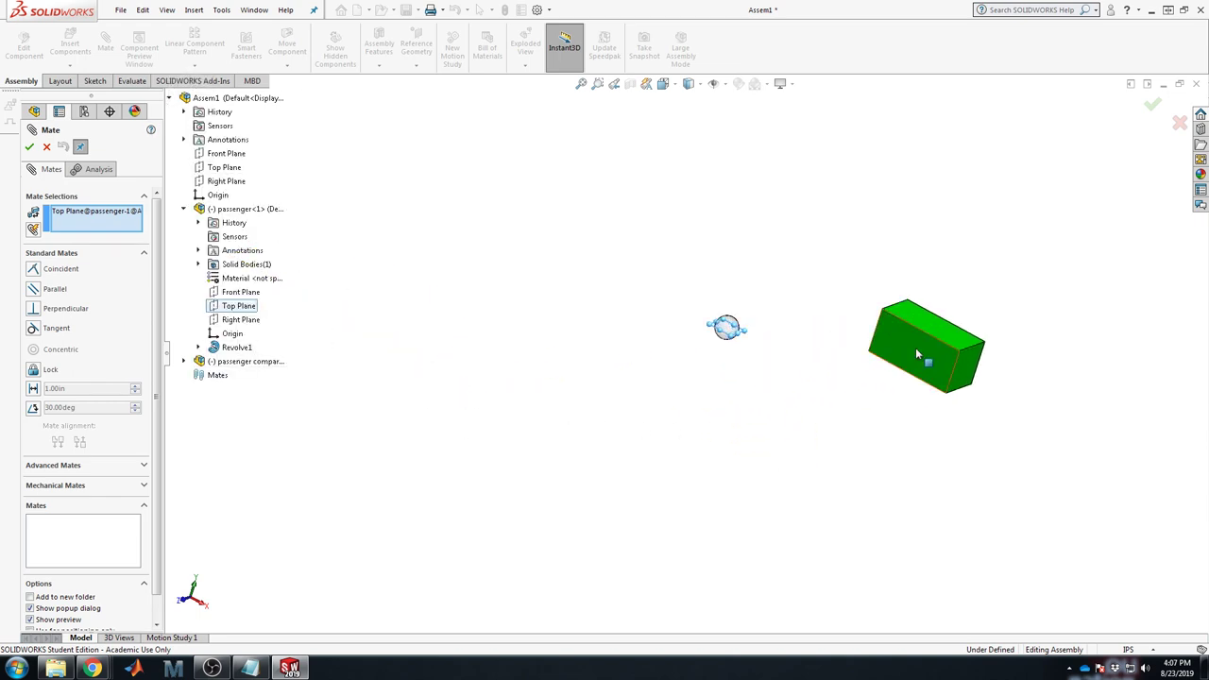
middle_drag(898, 354, 829, 318)
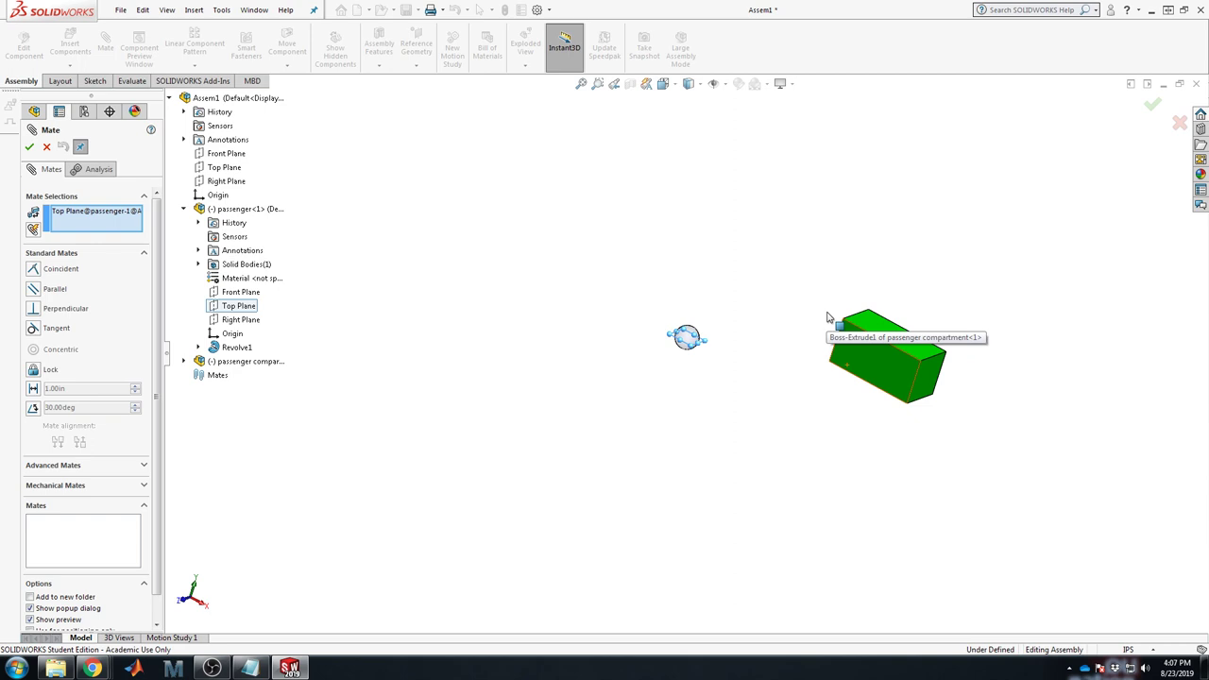
scroll(885, 310, up, 2)
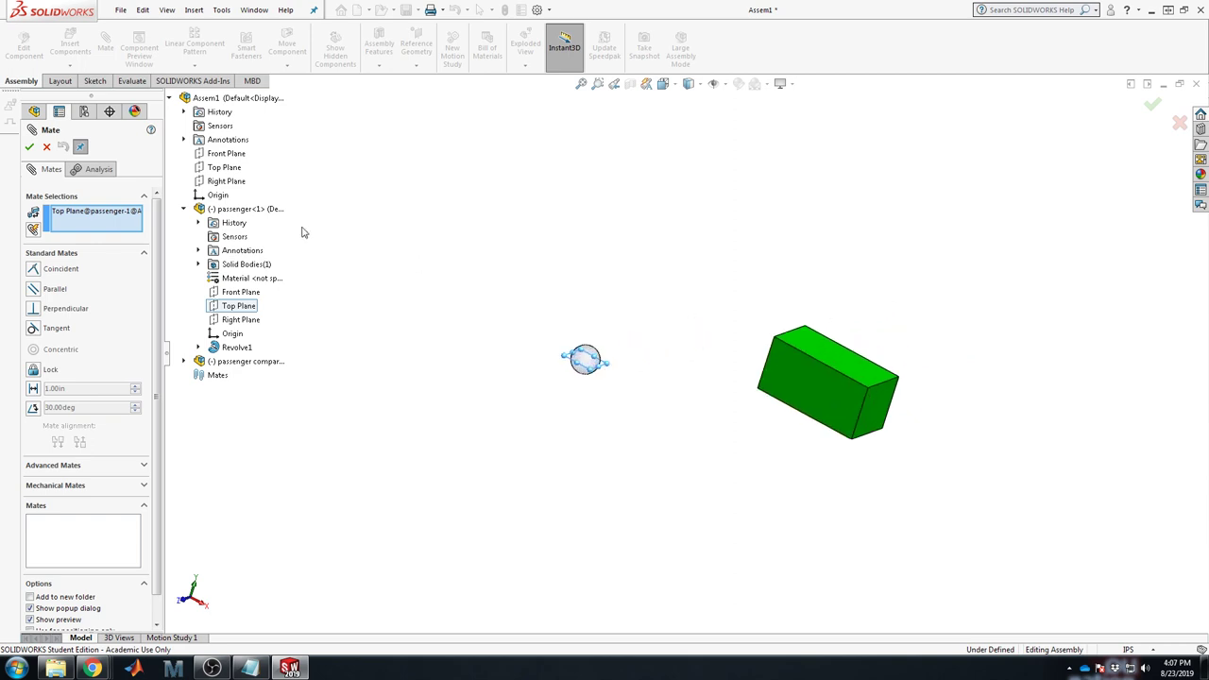
click(228, 171)
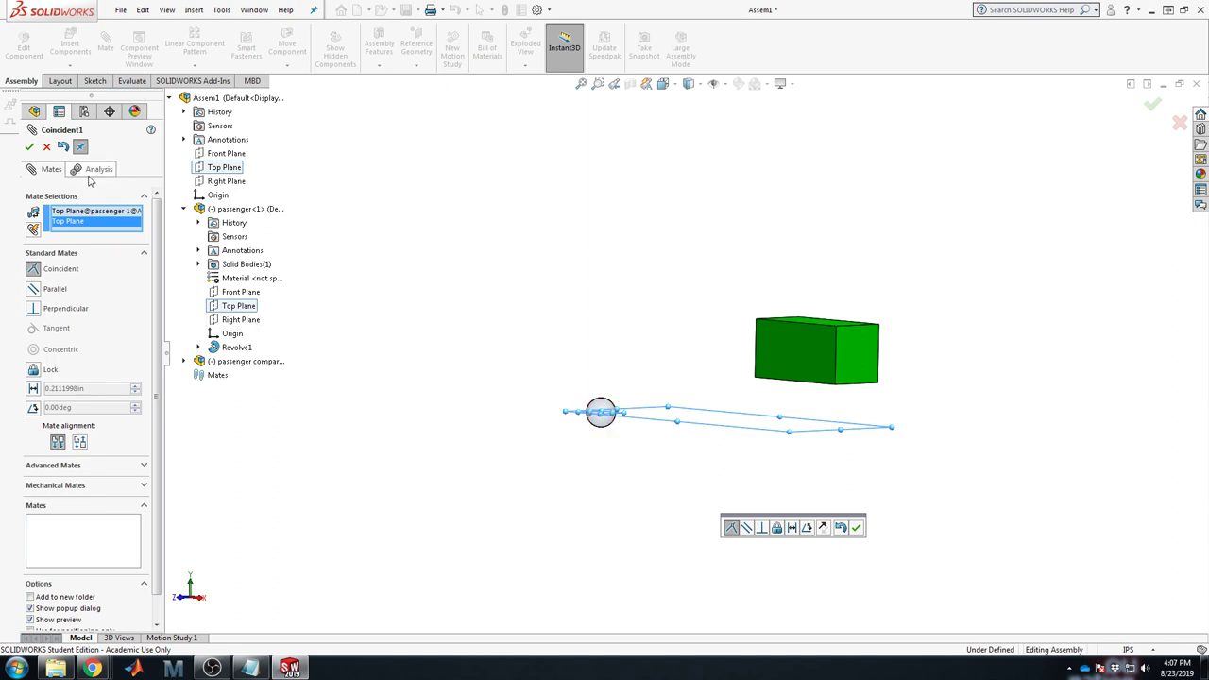
click(29, 146)
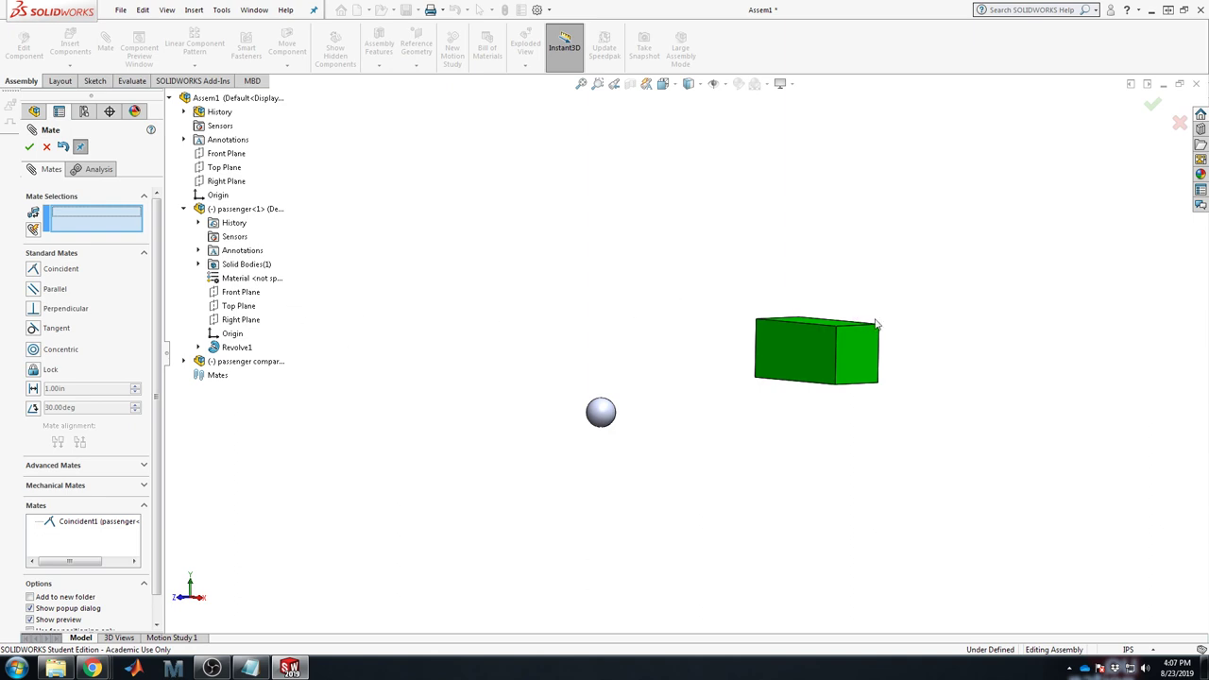
click(30, 146)
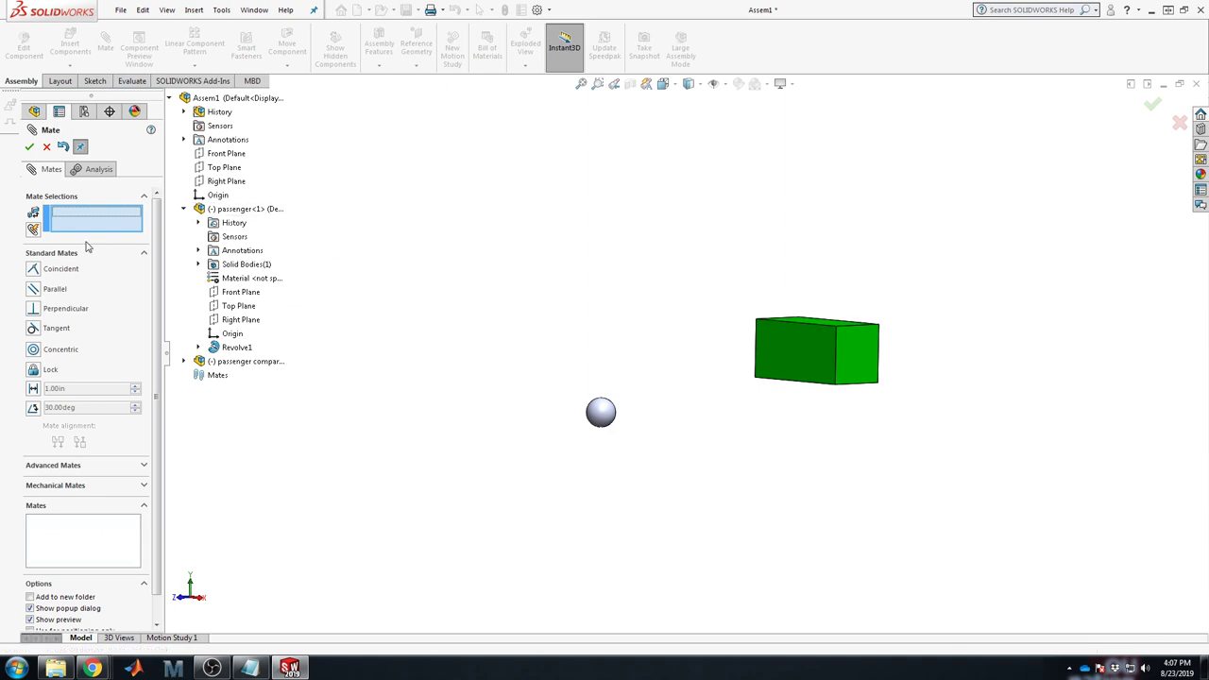
Mate the passenger compartment's Top Plane coincident with the assembly's Top Plane, using anti-aligned mate alignment.
click(105, 42)
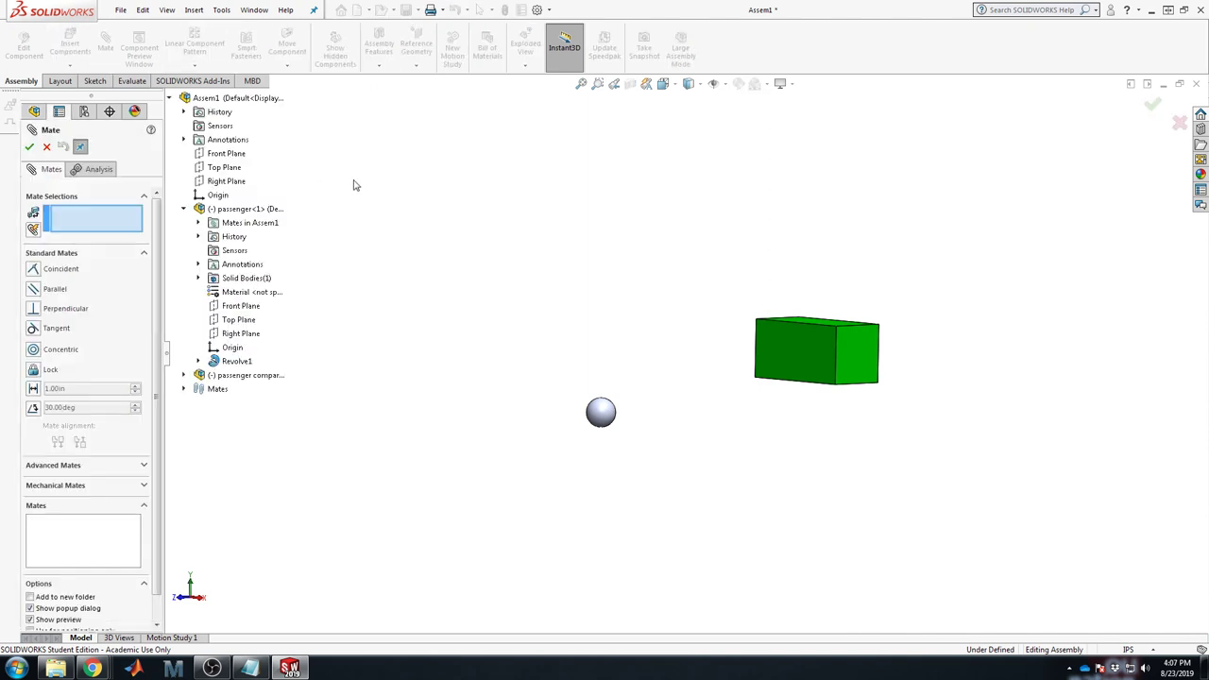
click(184, 209)
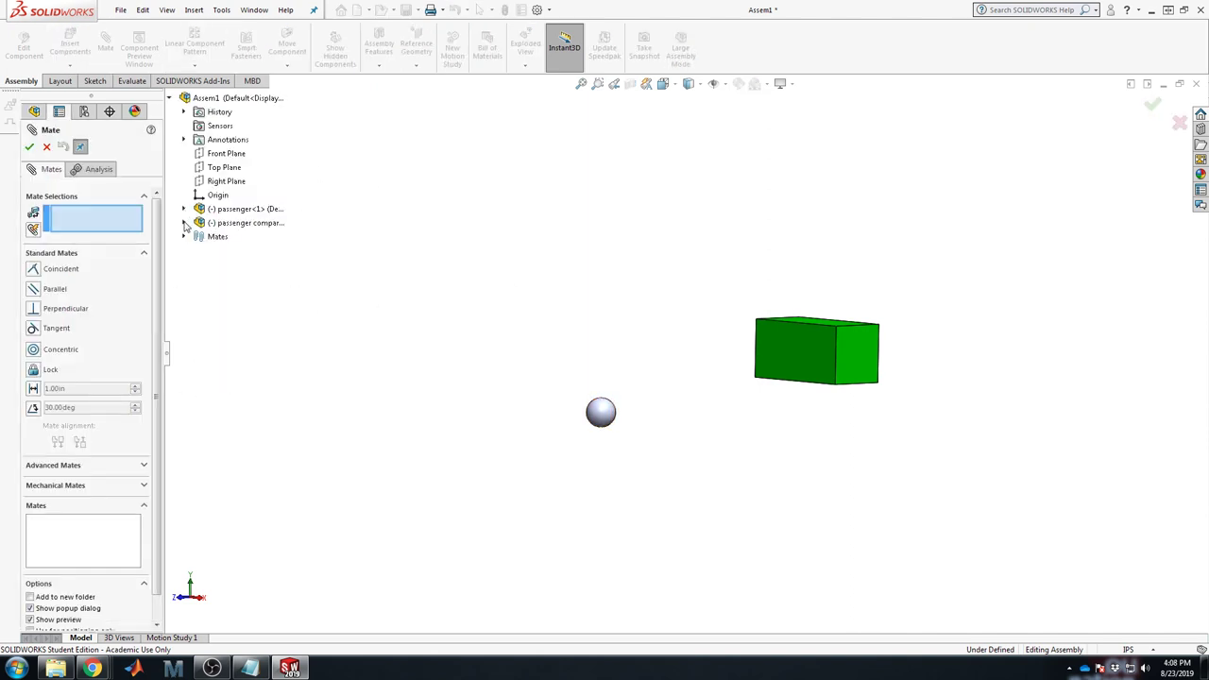
click(184, 223)
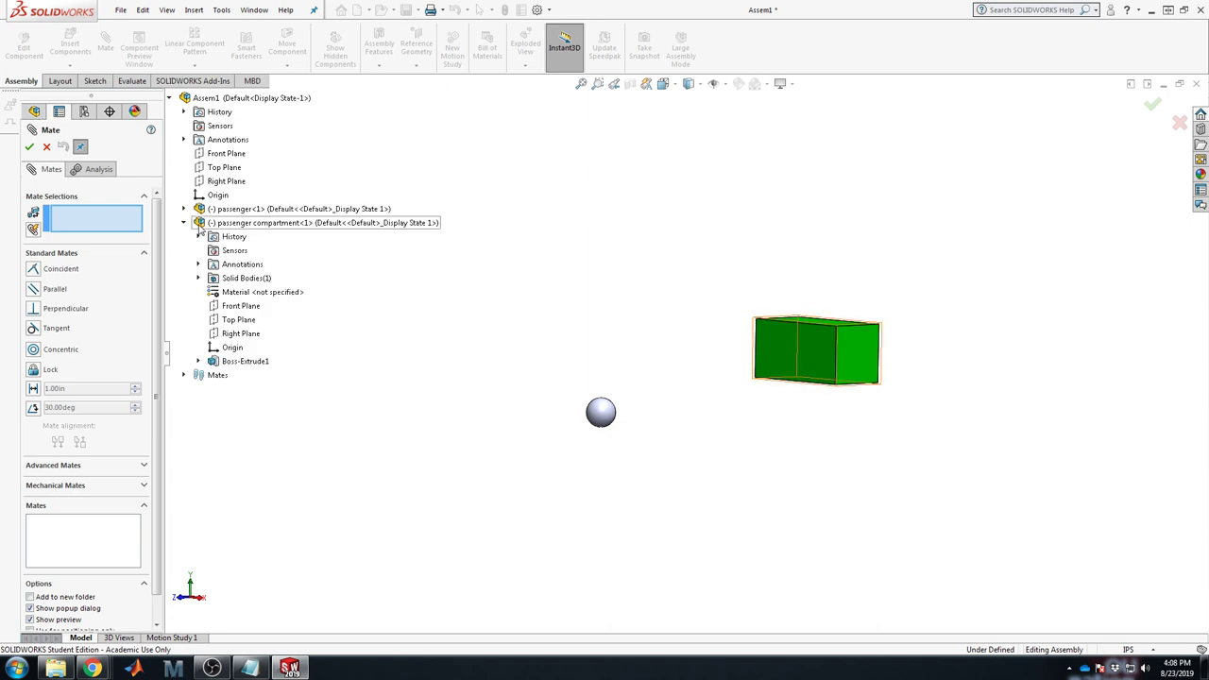
click(248, 321)
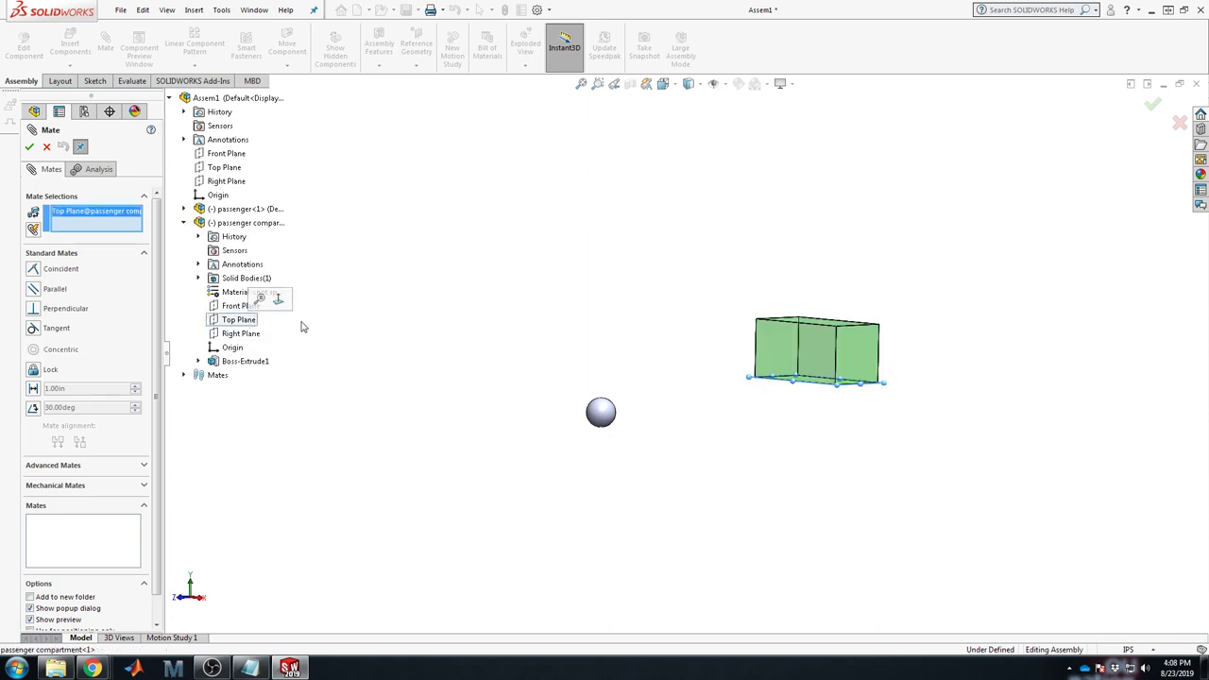
click(216, 169)
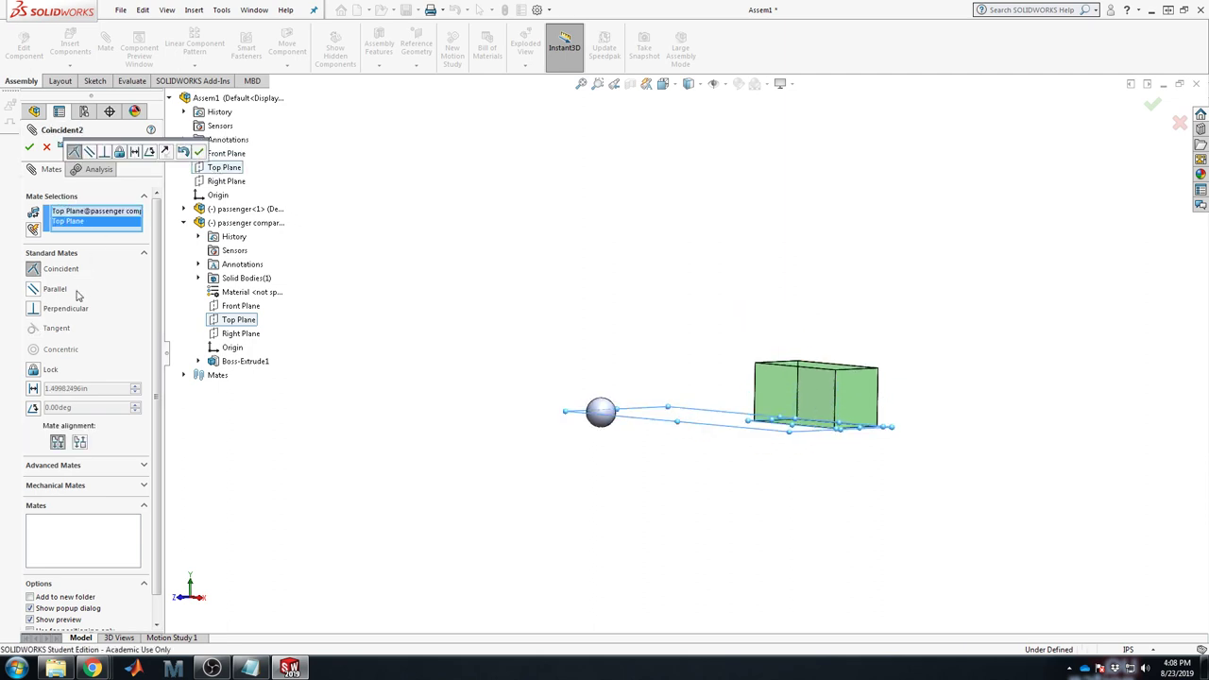
click(80, 441)
middle_drag(922, 409, 893, 488)
key(Return)
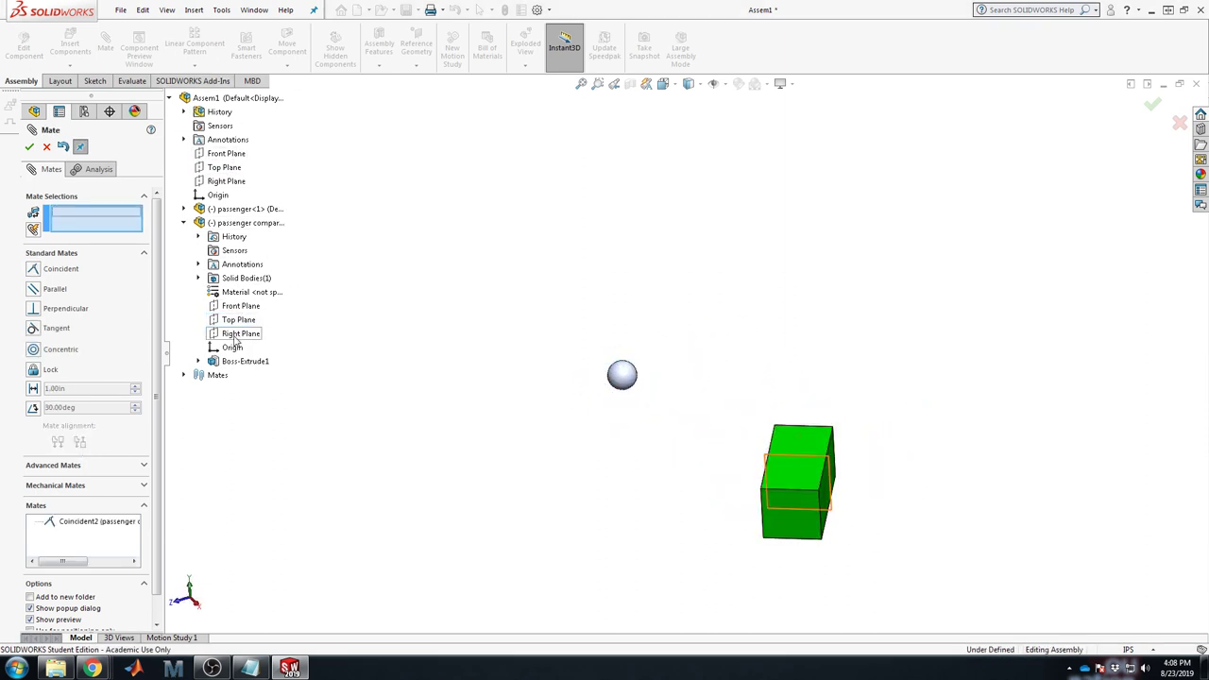
Mate the compartment's Front Plane coincident with the assembly's Right Plane and slide the compartment away from the passenger sphere.
click(240, 306)
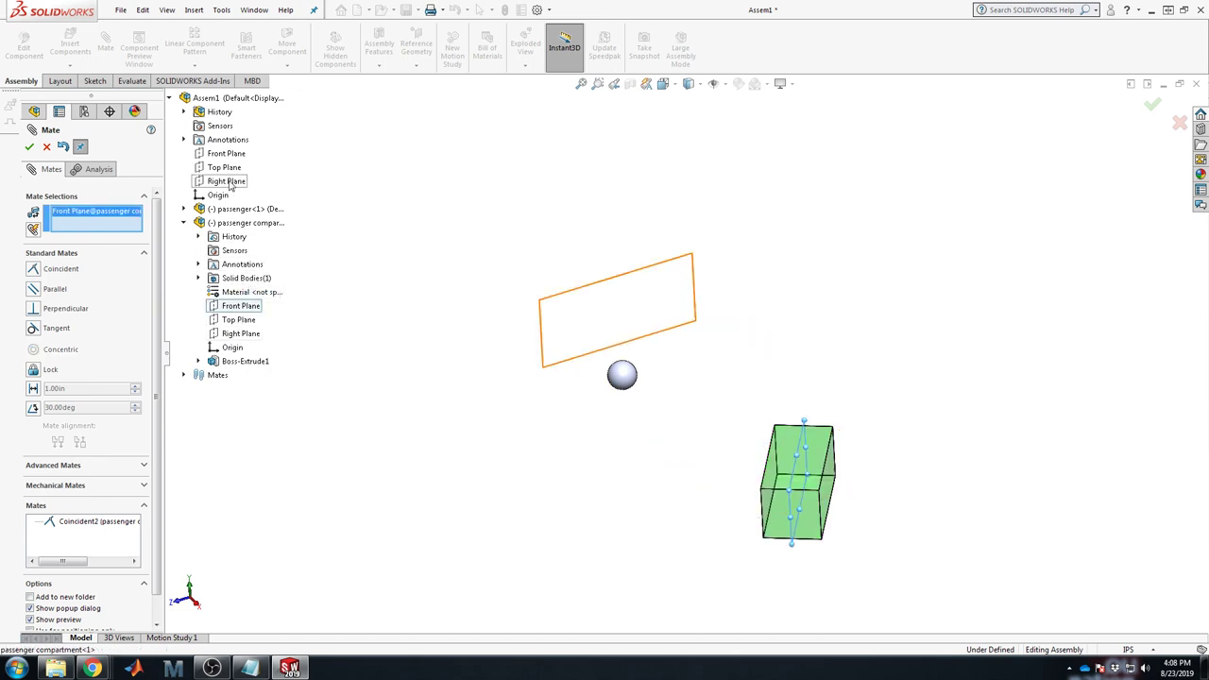
click(228, 182)
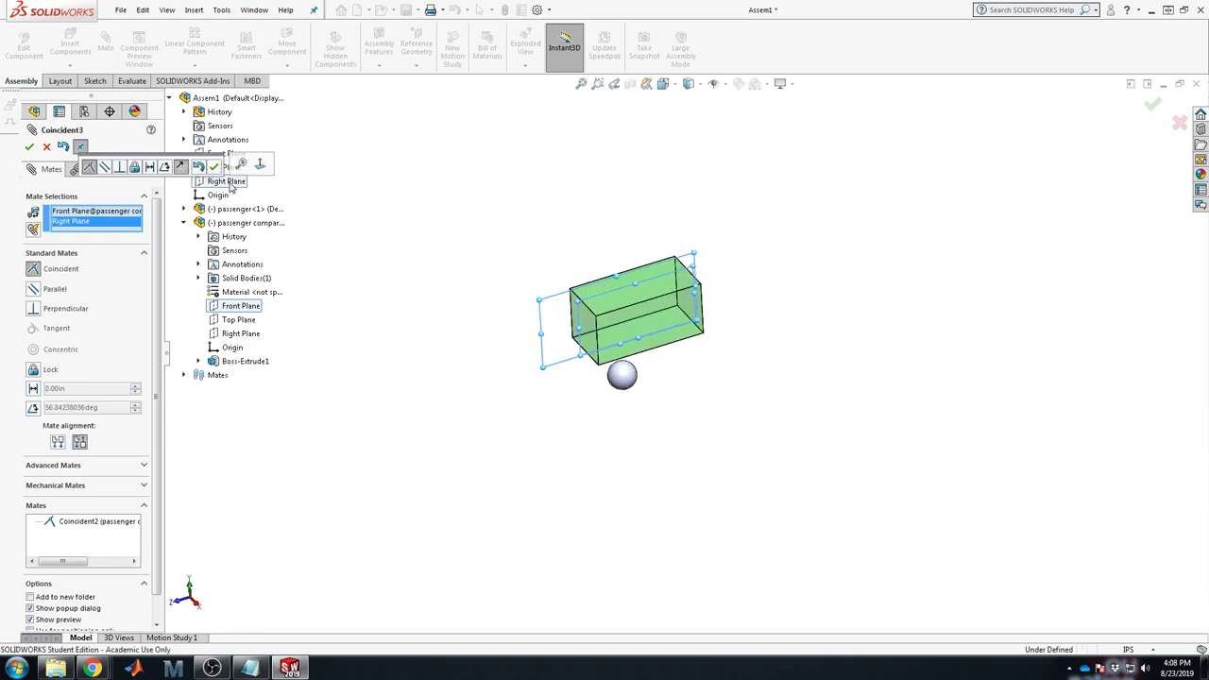
click(30, 146)
middle_drag(936, 396, 869, 426)
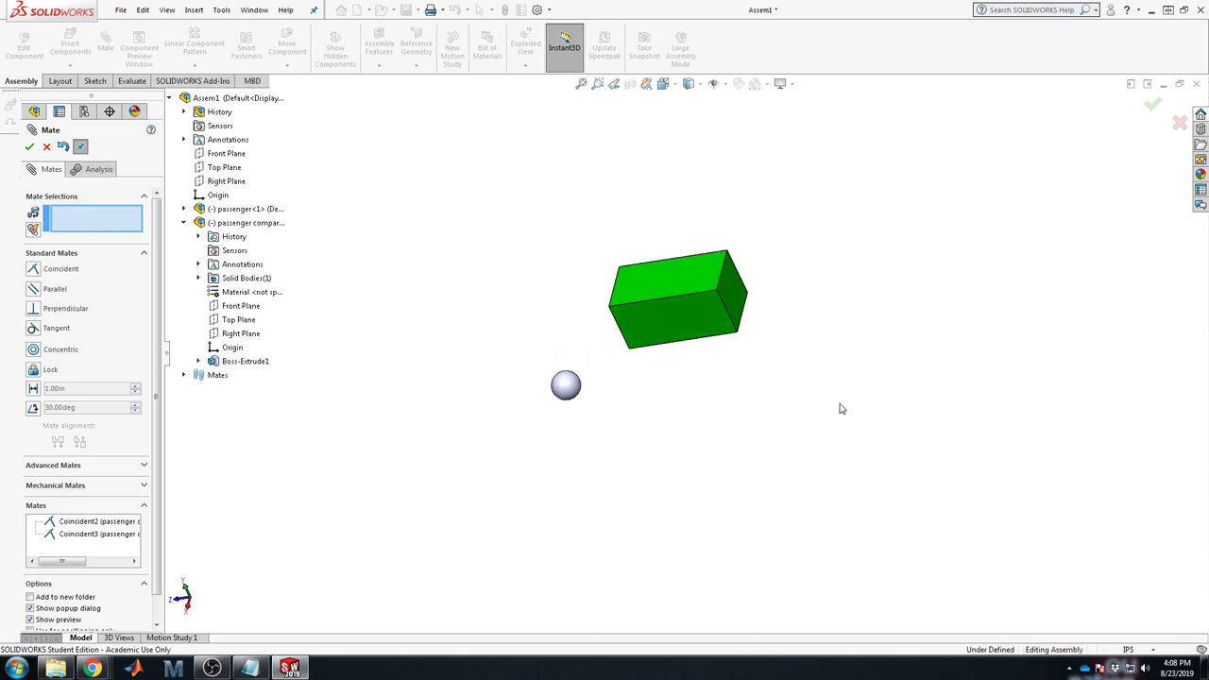
drag(653, 327, 893, 304)
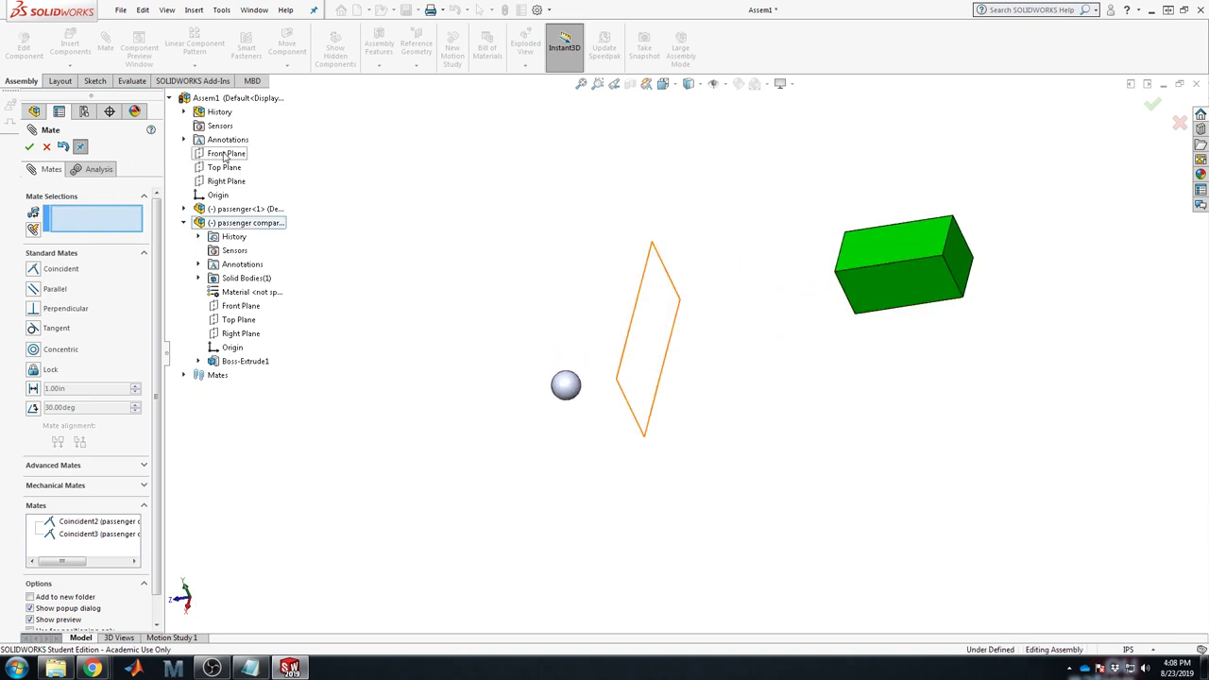
Examine where the assembly's Front Plane lies relative to the sphere and compartment, and end mating.
click(224, 154)
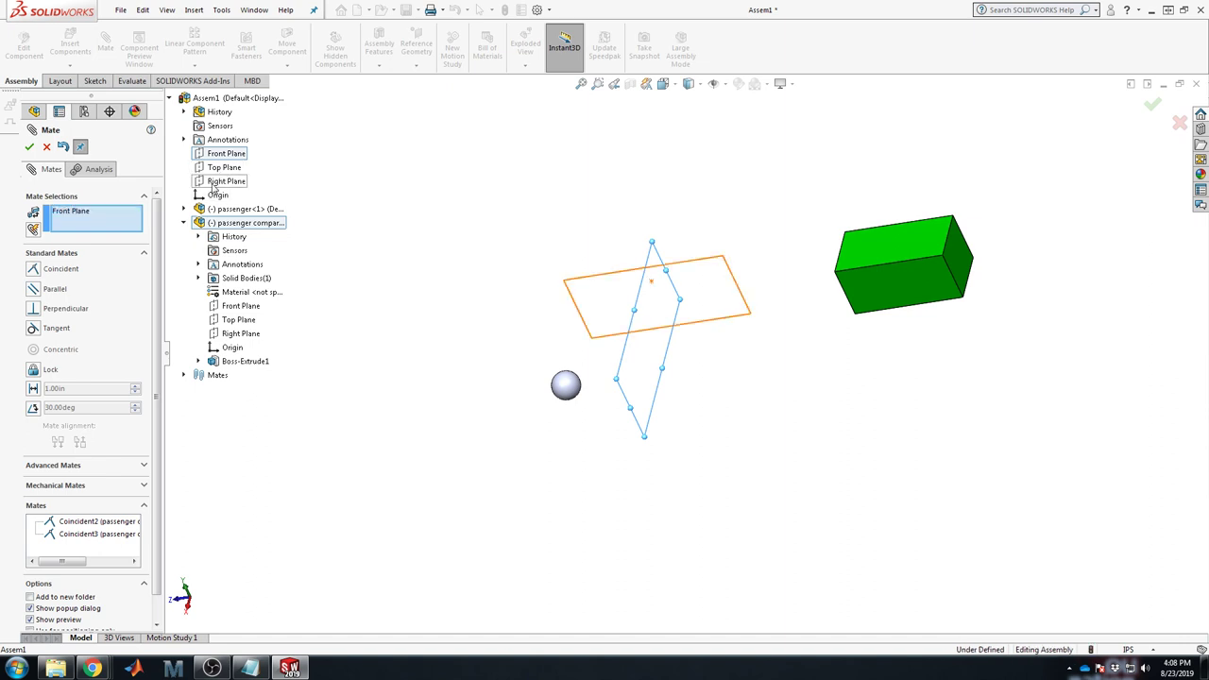
middle_drag(633, 355, 591, 227)
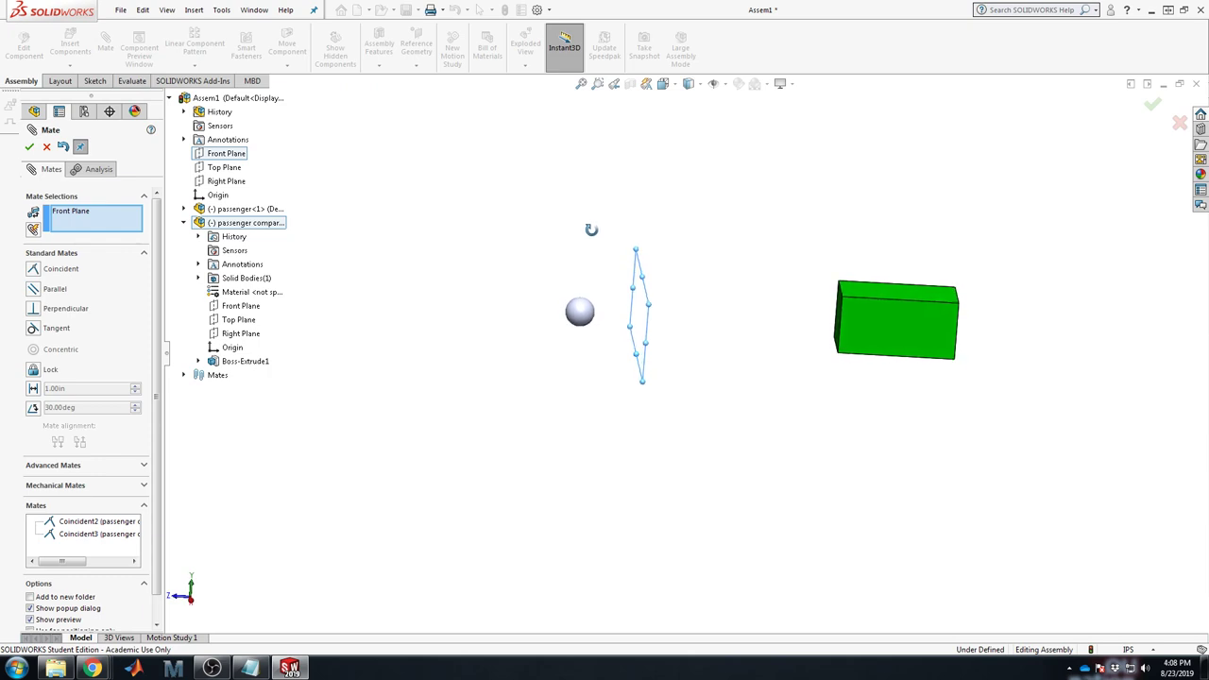
click(228, 156)
click(227, 155)
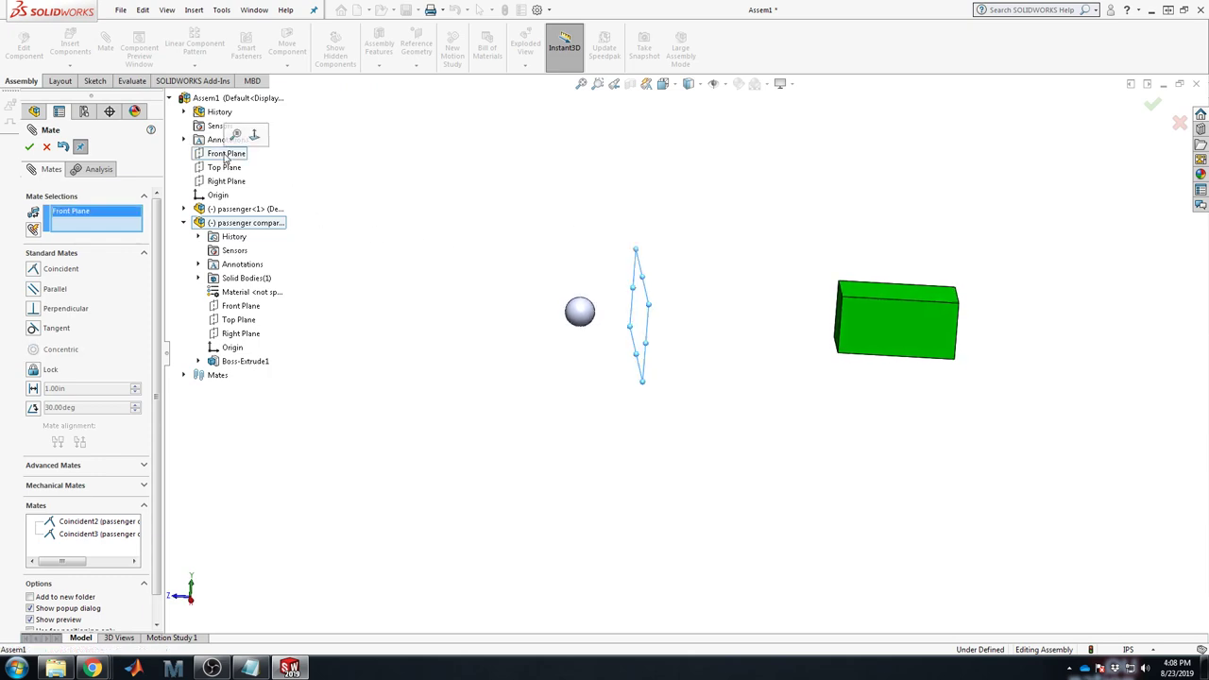
middle_drag(724, 418, 725, 460)
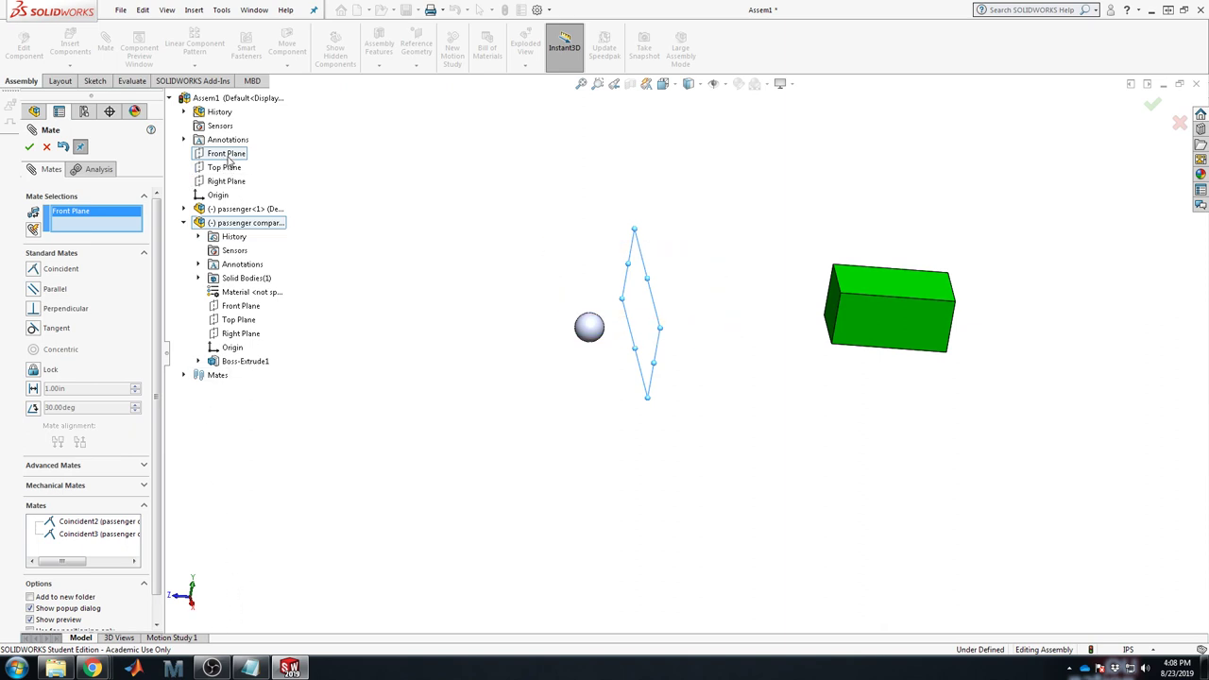
right_click(227, 159)
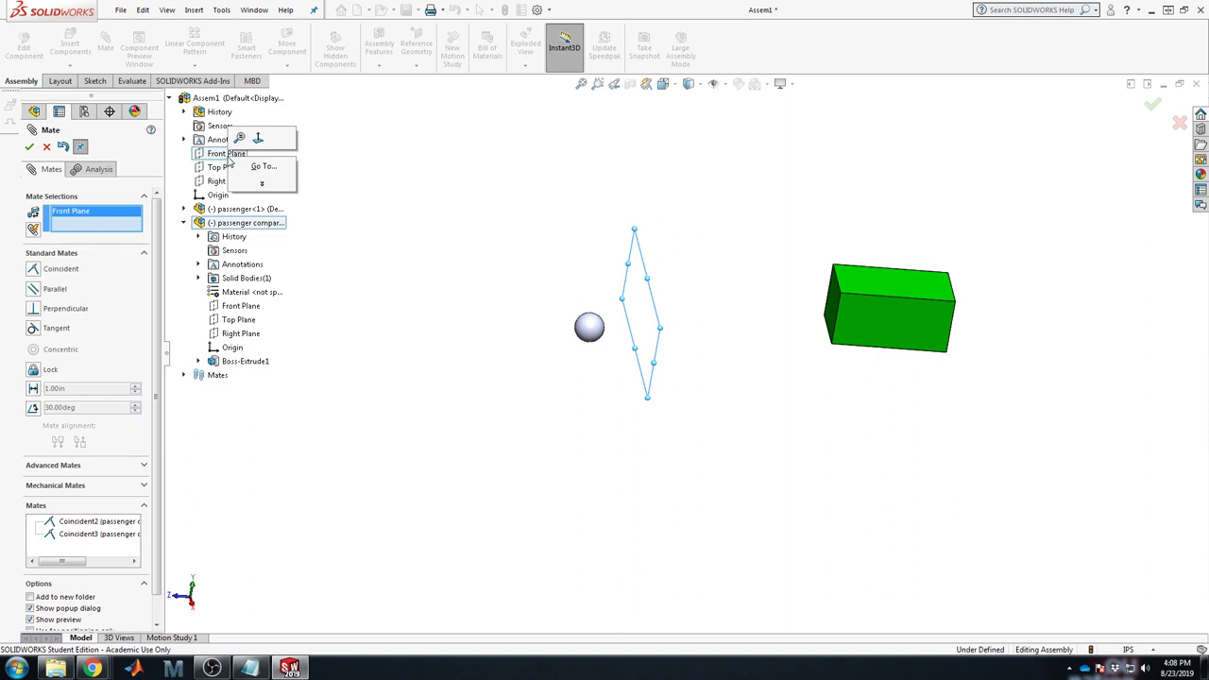
click(467, 151)
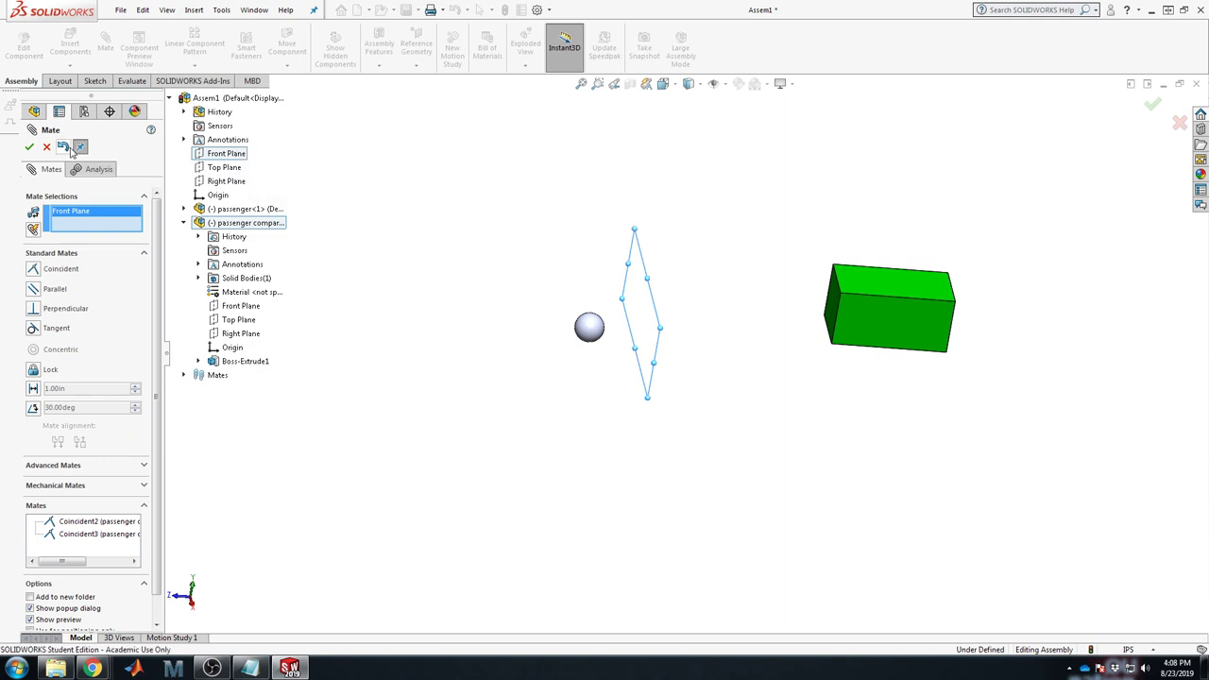
click(46, 146)
right_click(71, 200)
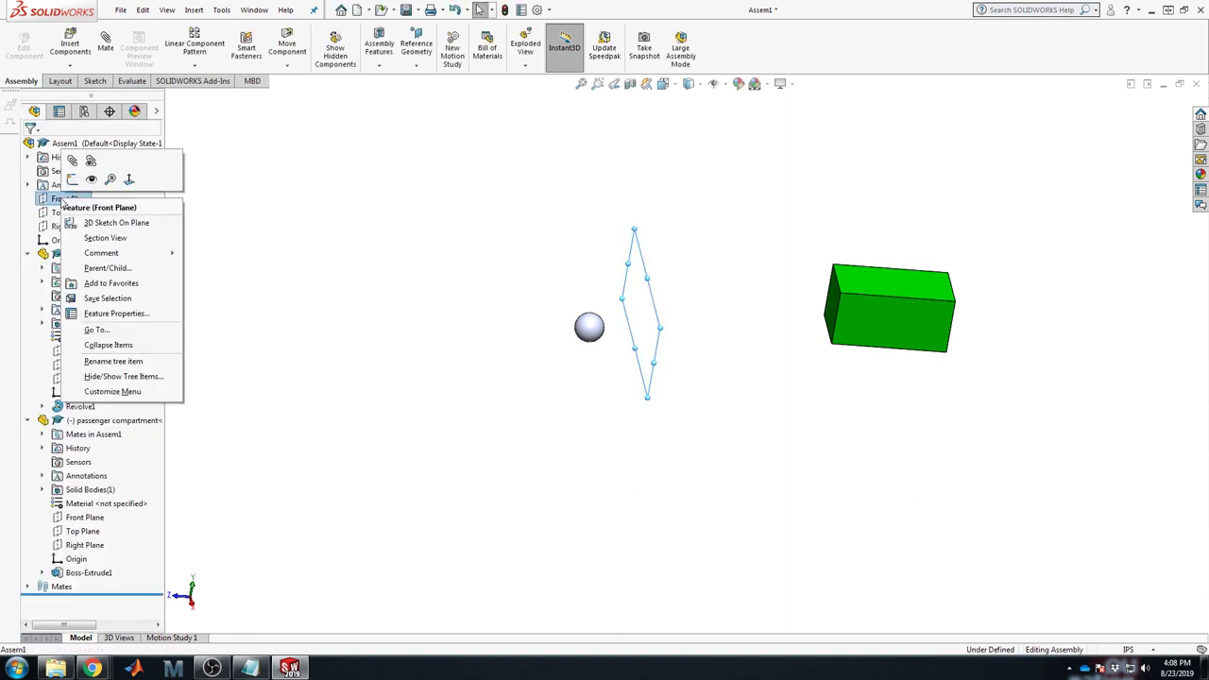
click(130, 361)
click(339, 188)
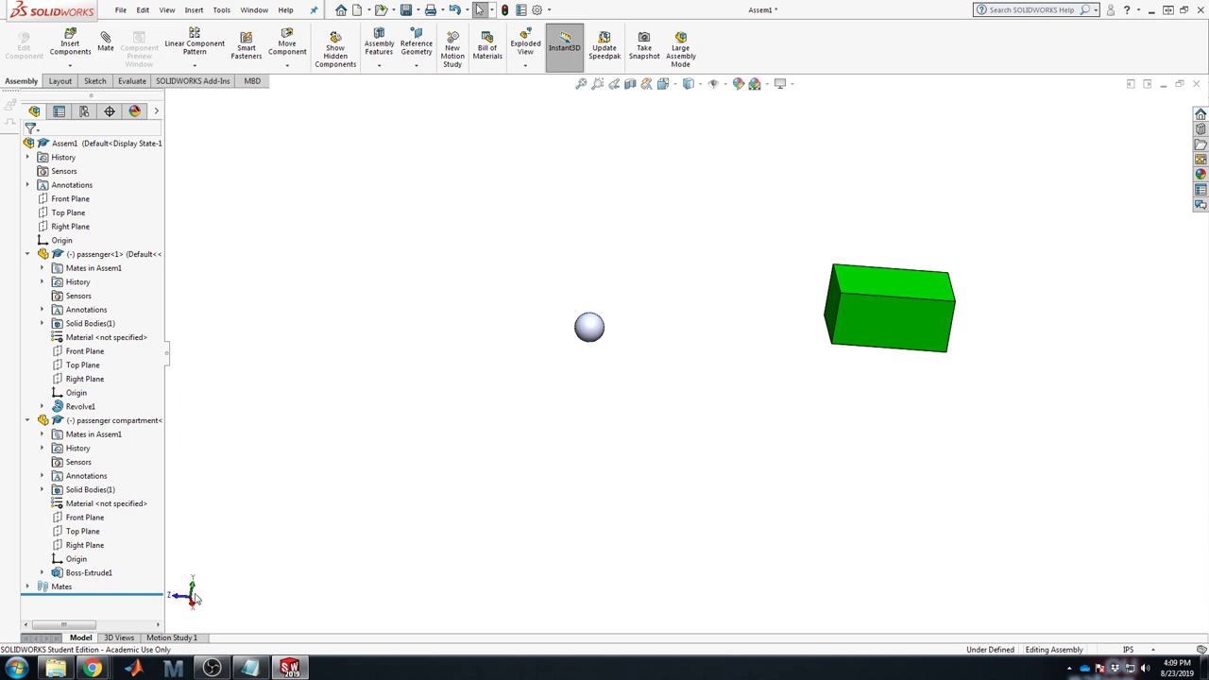
Examine the assembly's Right Plane and the placement of the sphere and compartment from different viewing angles.
middle_drag(730, 479, 544, 130)
middle_drag(875, 326, 828, 202)
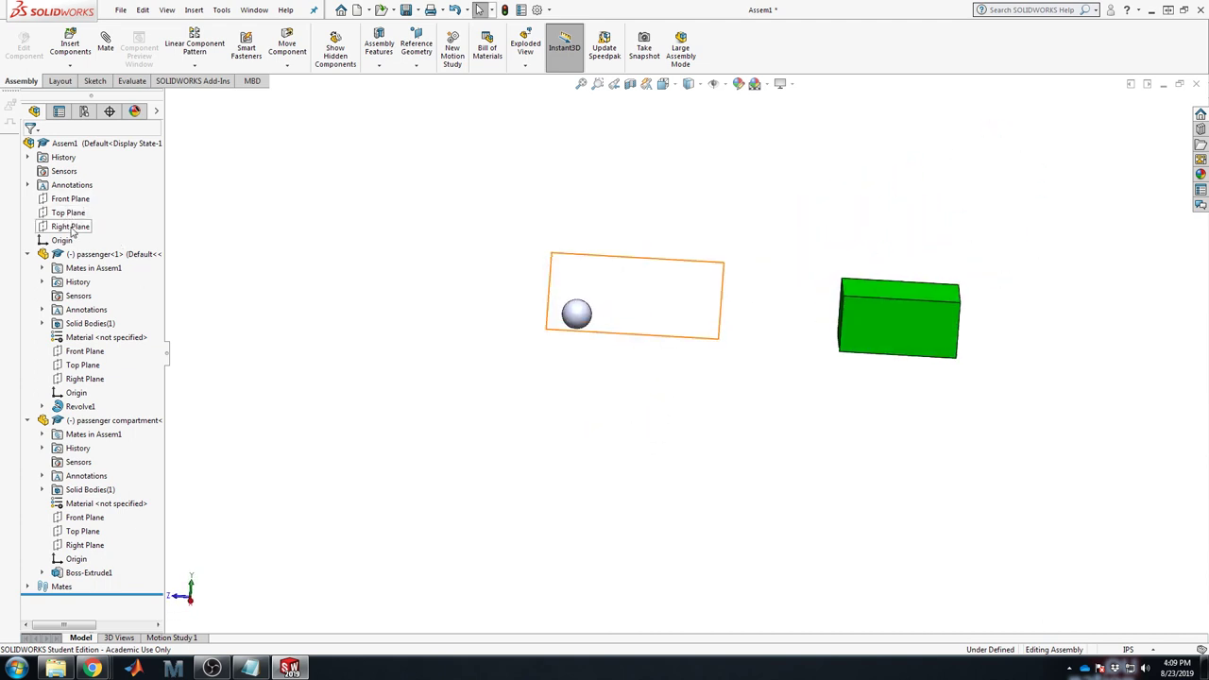
click(71, 227)
click(836, 161)
key(space)
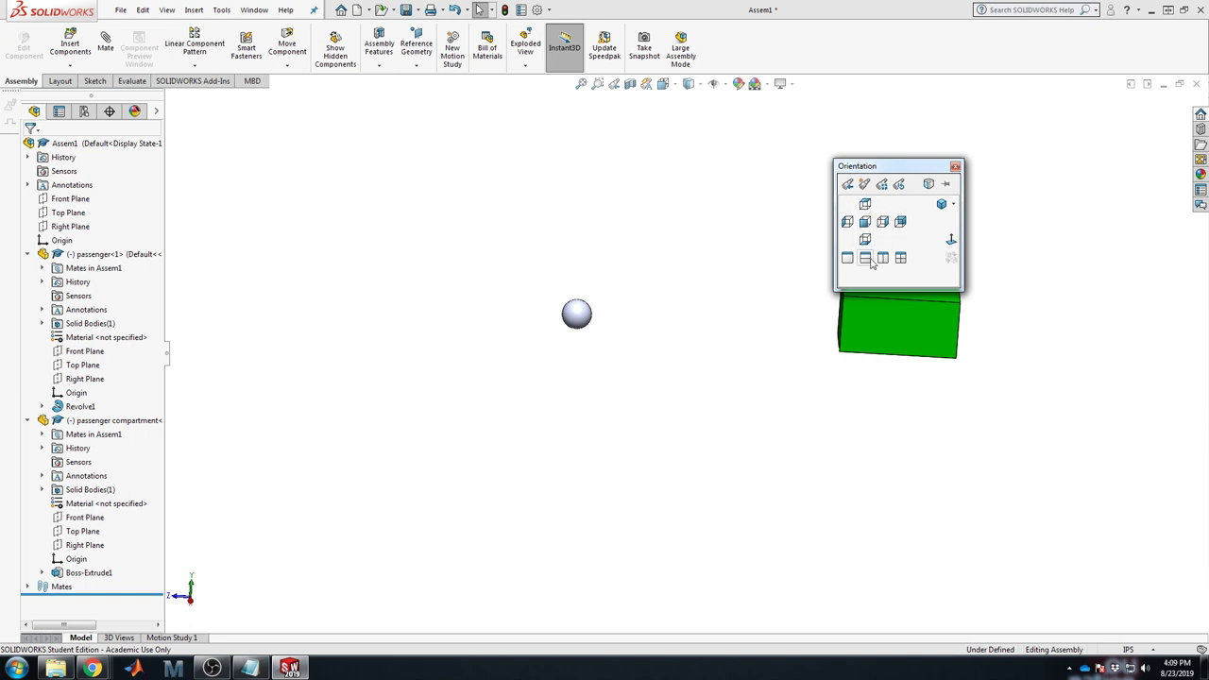
click(954, 167)
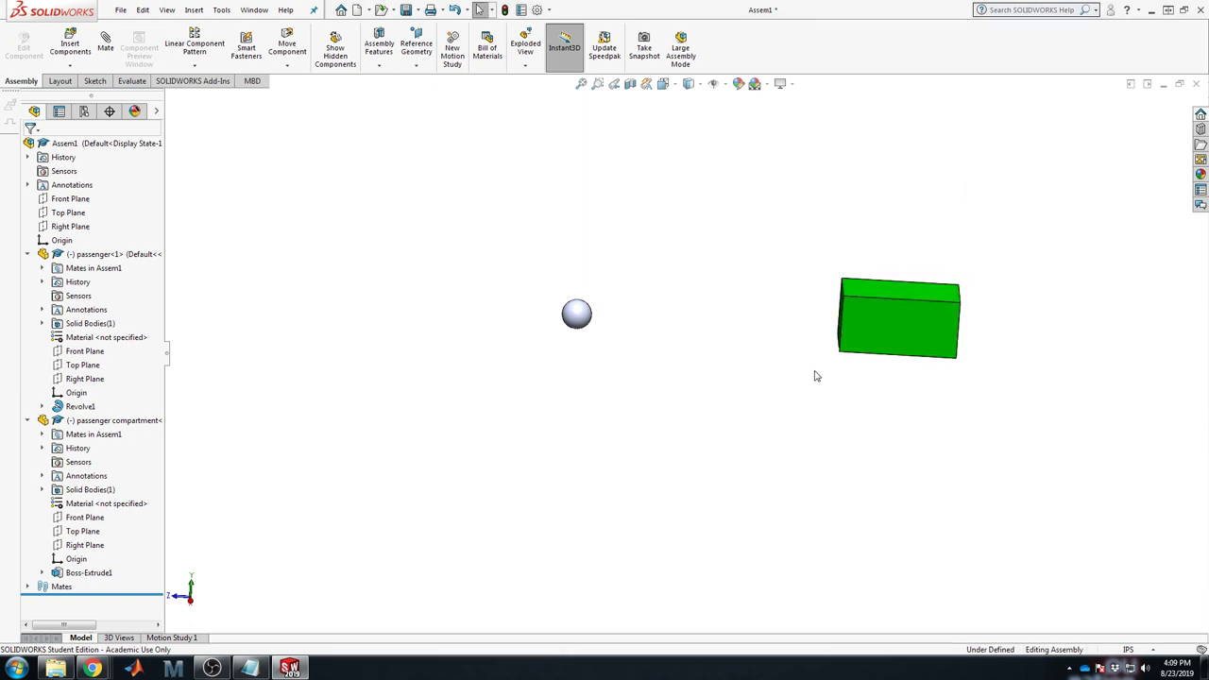
scroll(818, 372, up, 2)
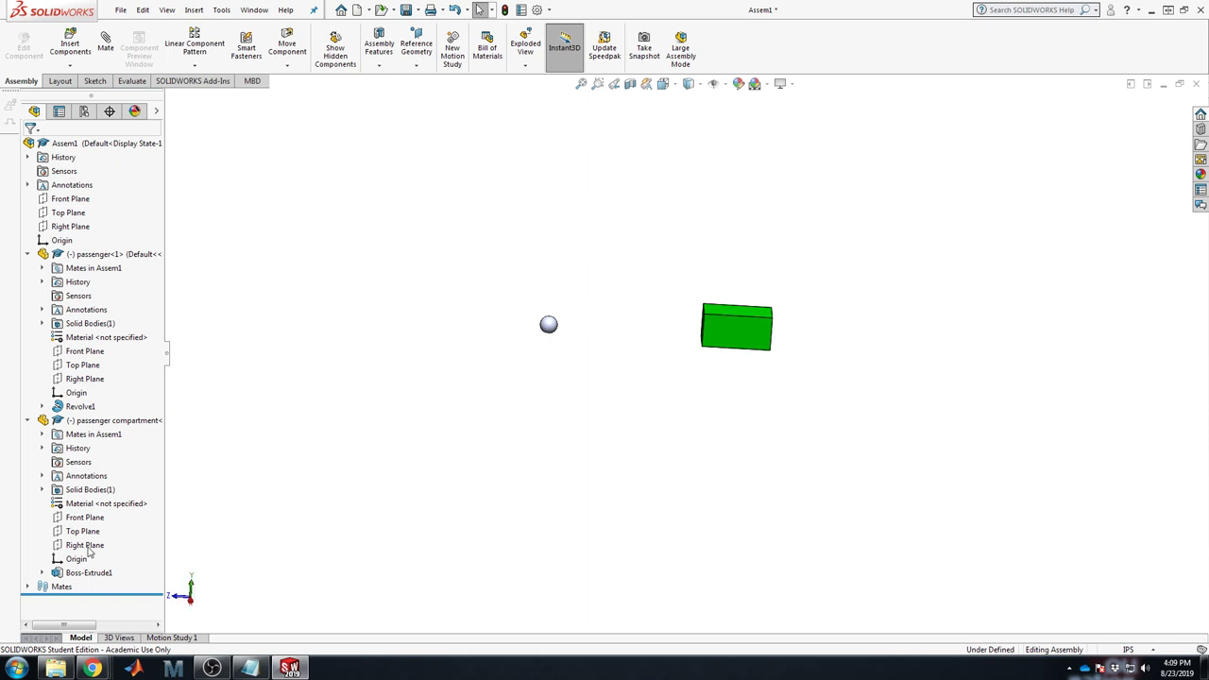
scroll(609, 320, up, 2)
scroll(555, 337, down, 3)
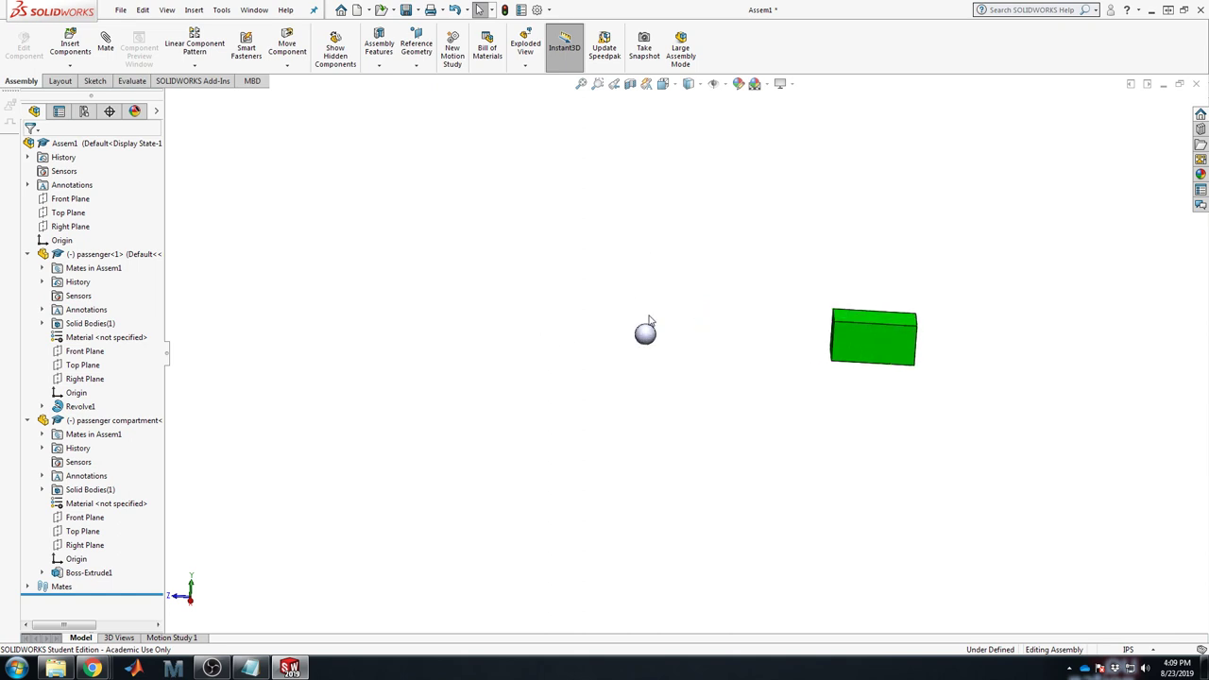
Collapse the feature listings of the passenger sphere and the passenger compartment in the assembly tree.
middle_drag(924, 300, 775, 288)
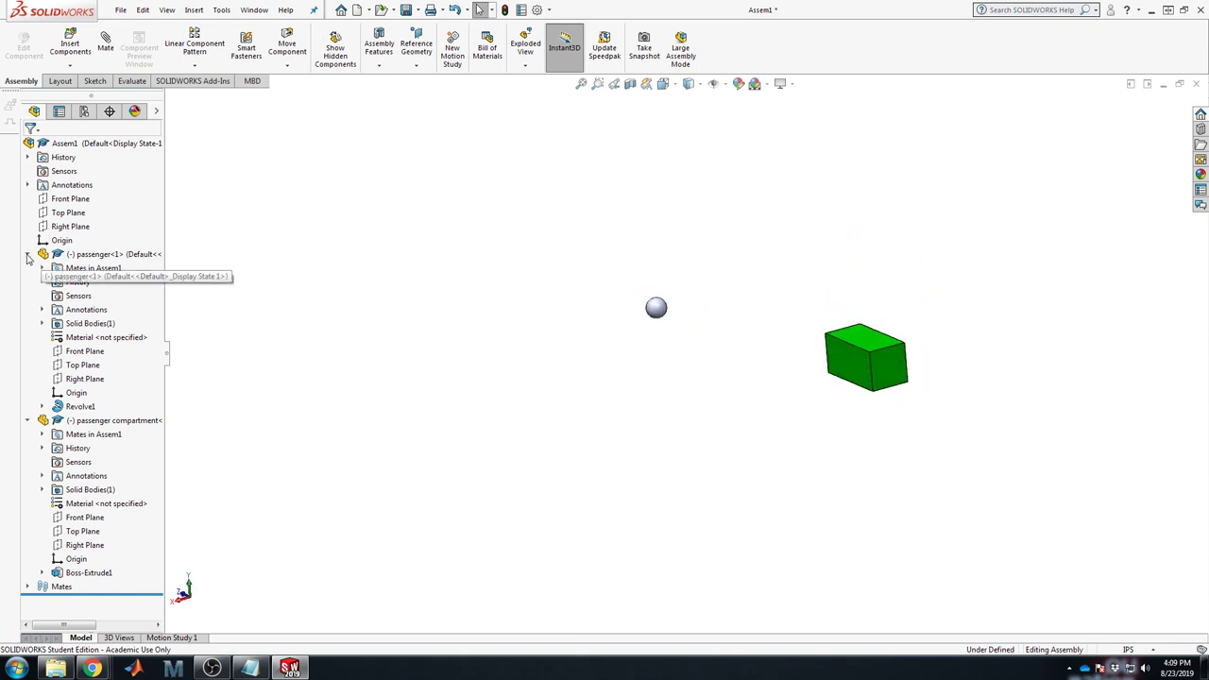
click(27, 254)
click(27, 270)
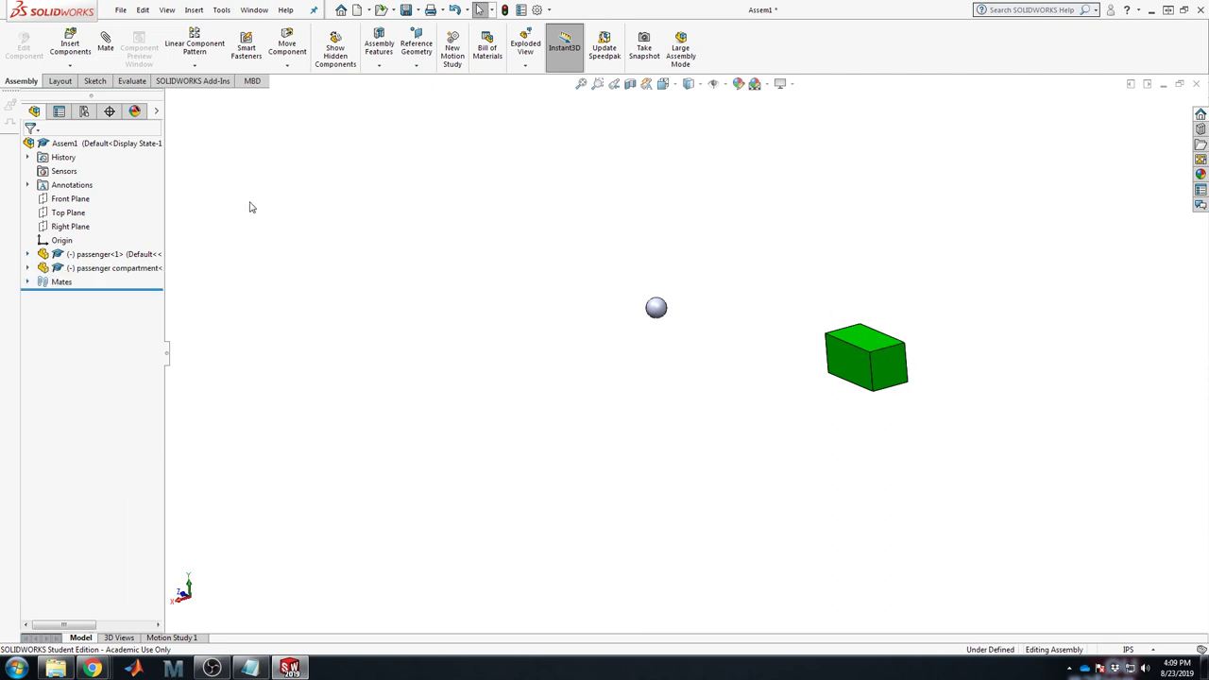
Reposition the passenger sphere and the passenger compartment so the sphere sits just in front of the compartment.
click(62, 240)
middle_drag(972, 230, 882, 270)
key(space)
click(932, 347)
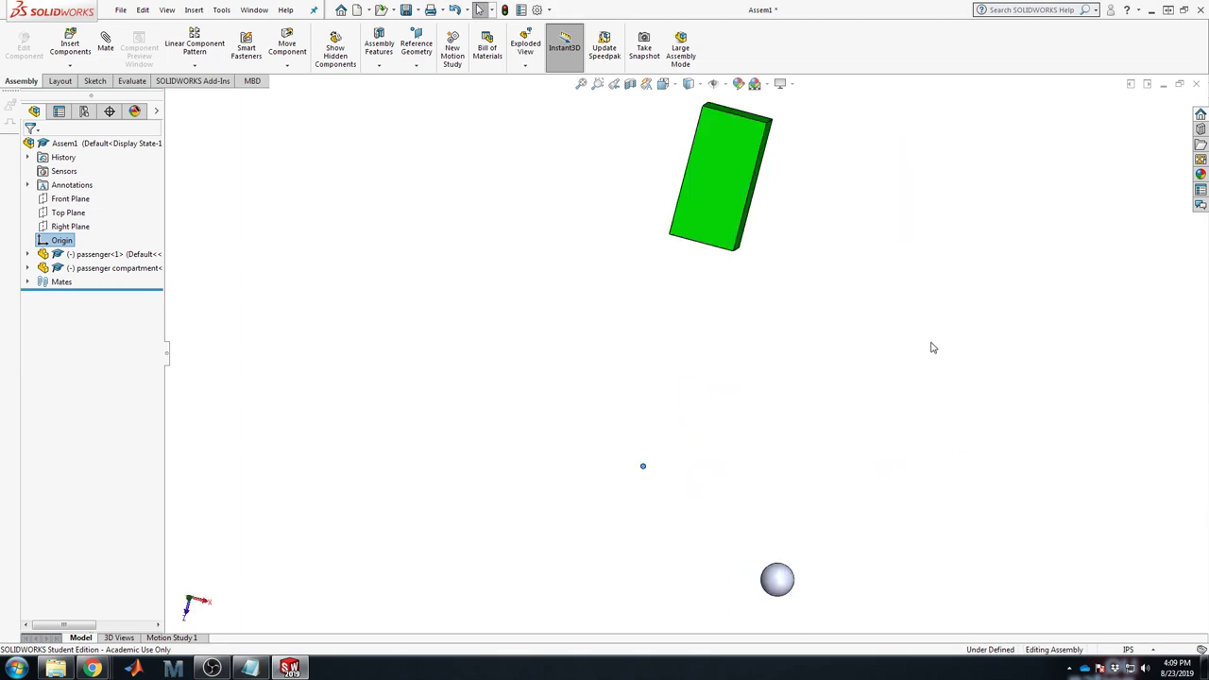
drag(791, 590, 643, 277)
drag(614, 191, 609, 349)
middle_drag(600, 455, 552, 208)
Open the list of the passenger compartment's mates and inspect its two coincident mates.
right_click(84, 272)
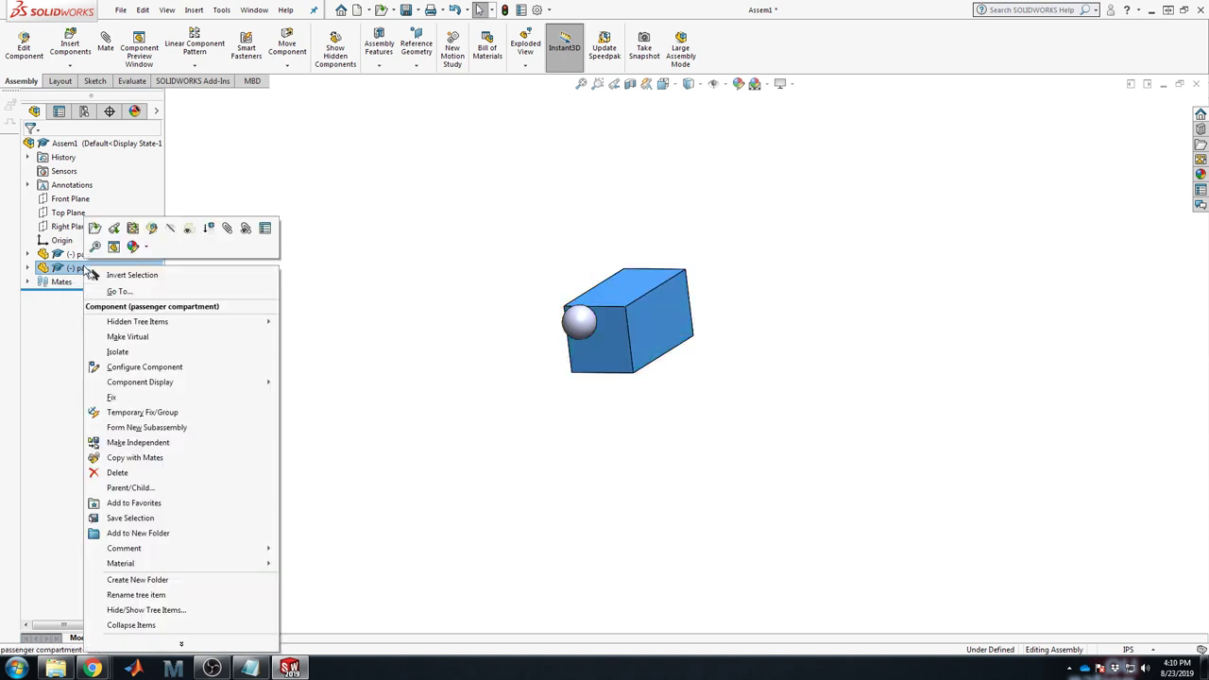
click(160, 648)
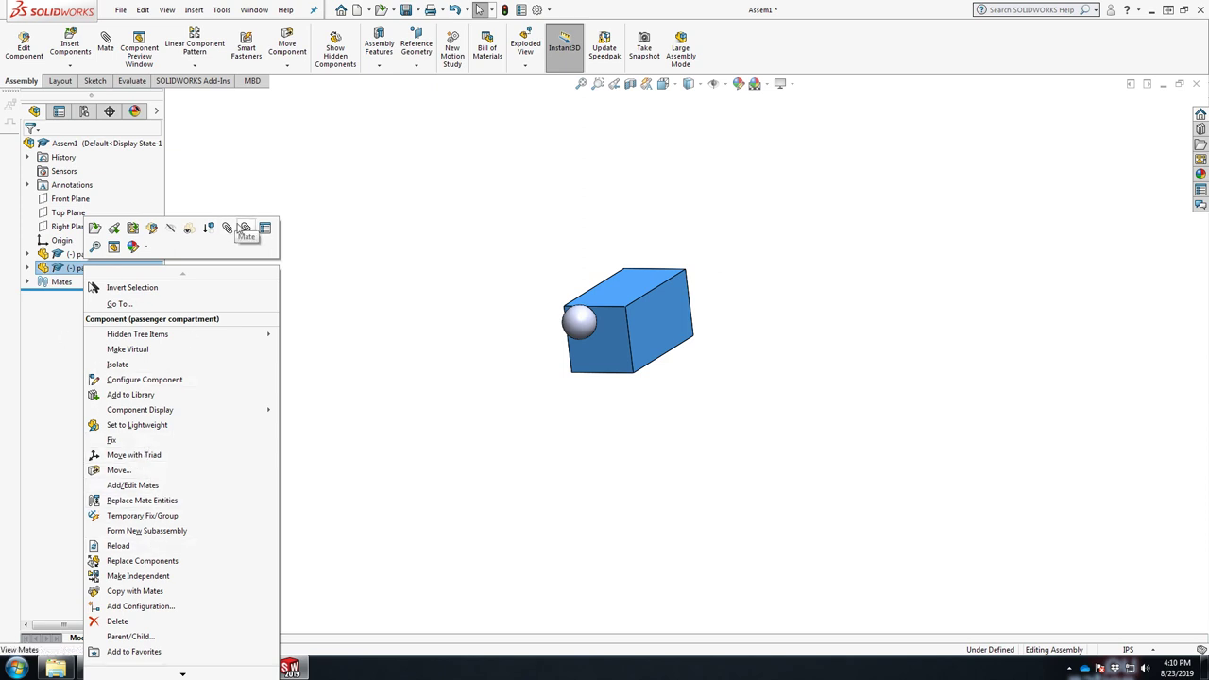
click(240, 230)
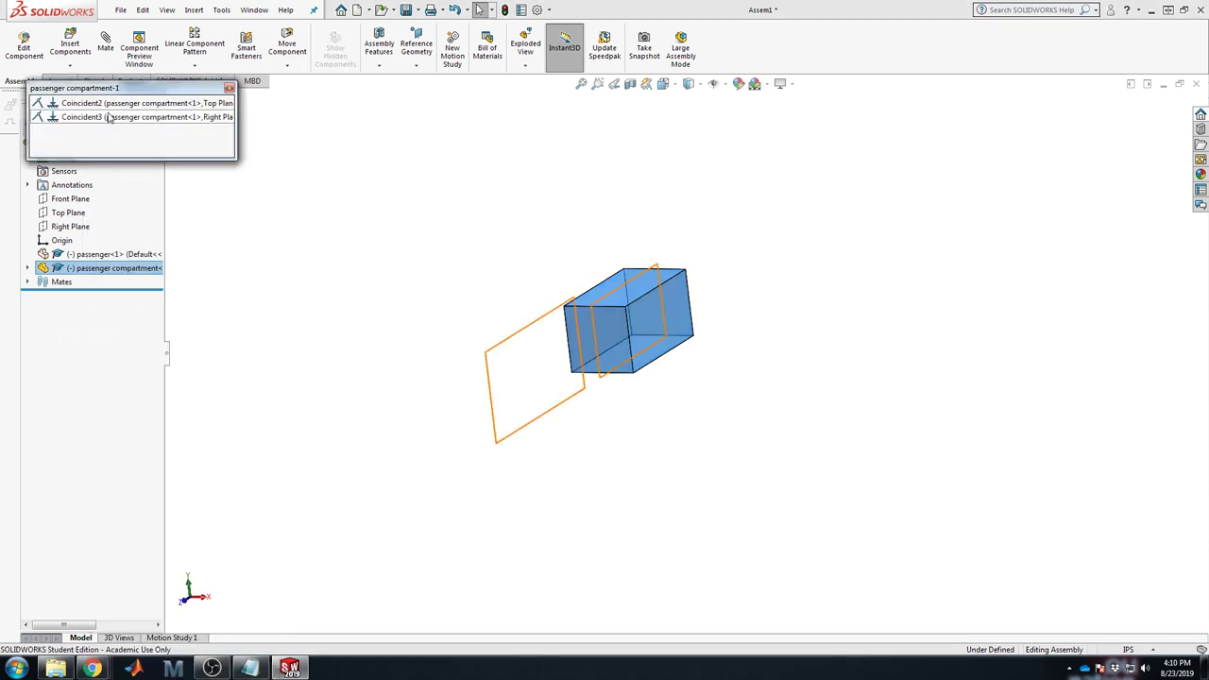
click(109, 117)
click(72, 104)
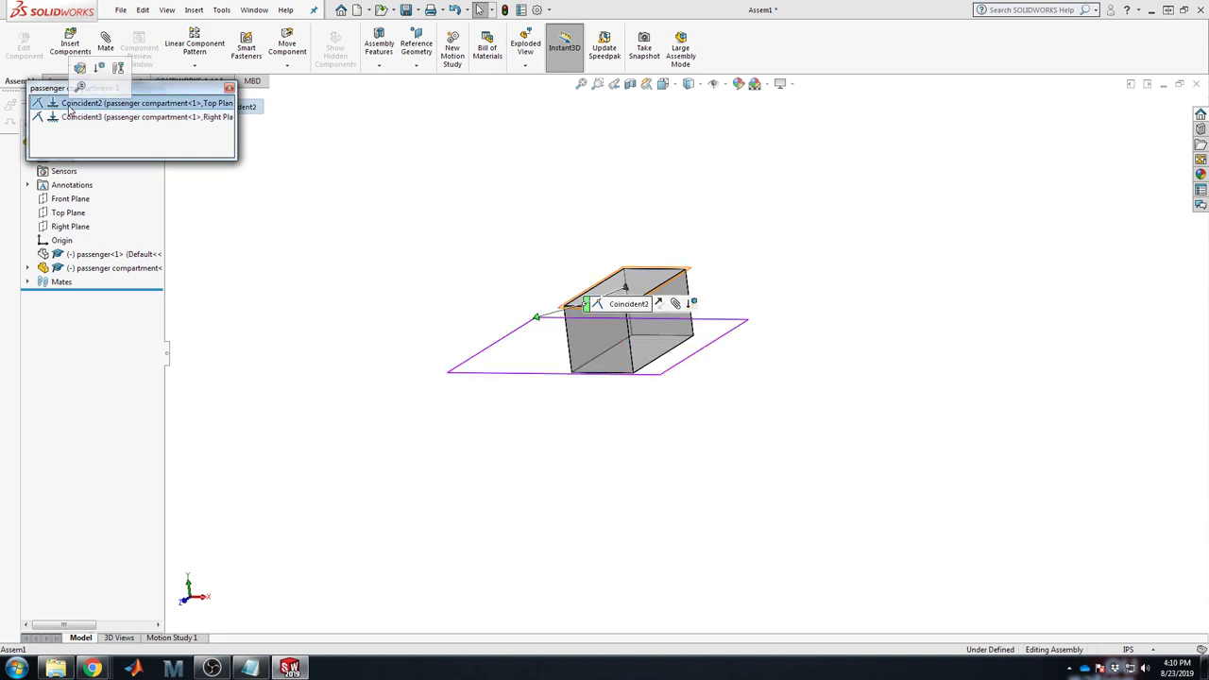
Change the coincident mate between the compartment's and the assembly's Top Planes to a 1 in distance mate, and end mating.
right_click(71, 104)
click(80, 70)
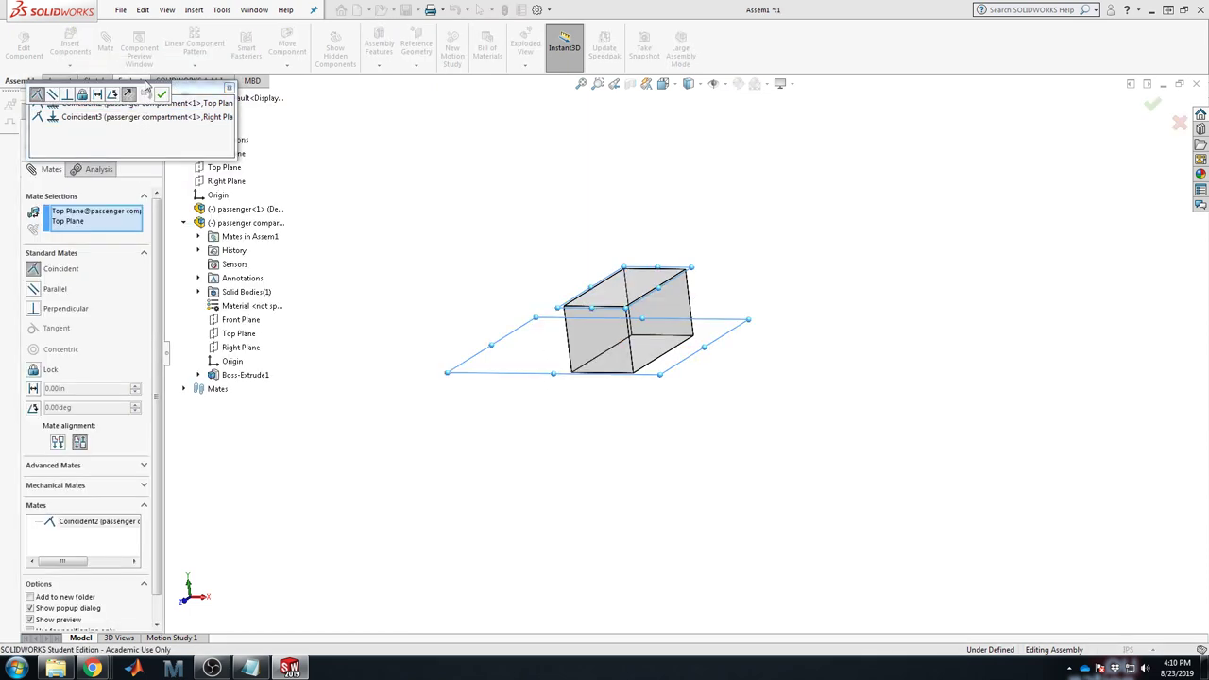
click(33, 389)
text(1)
key(Return)
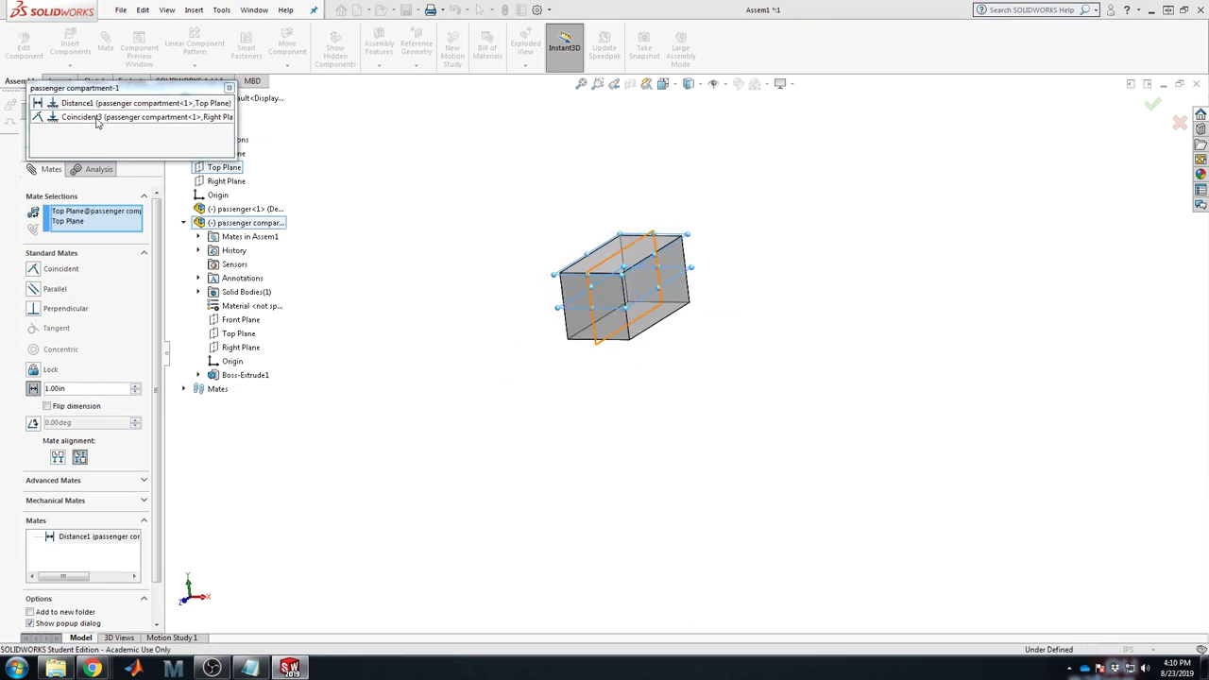
click(30, 149)
click(28, 151)
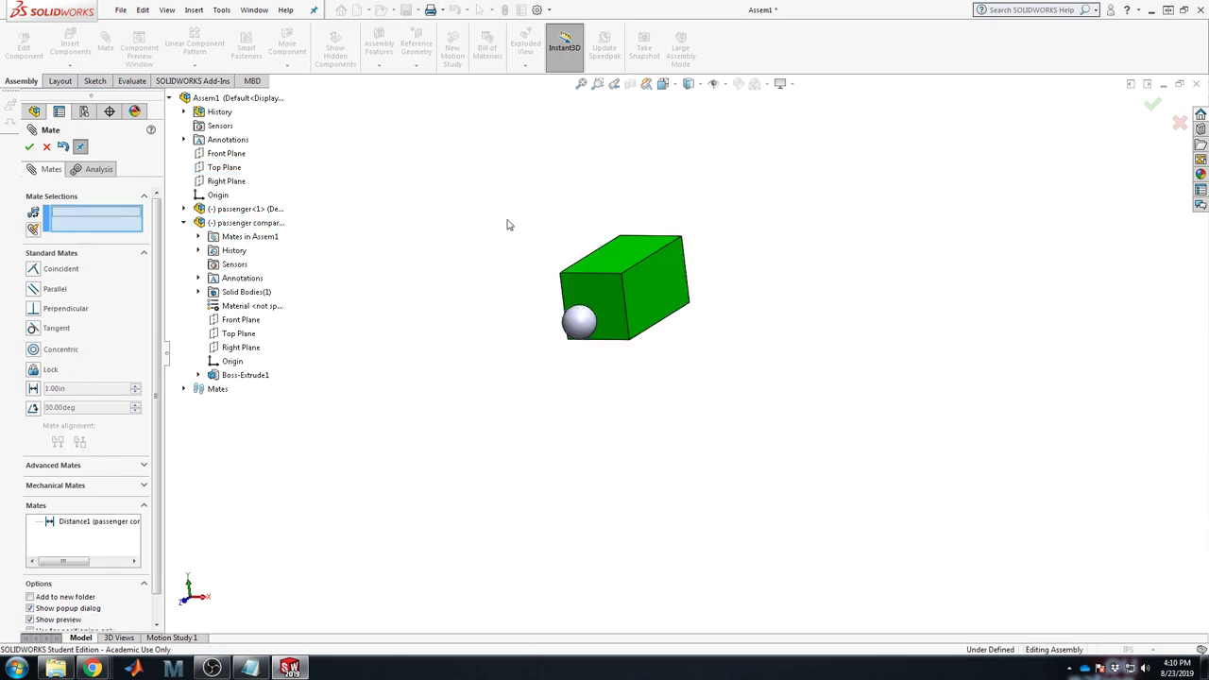
middle_drag(836, 338, 782, 604)
click(46, 146)
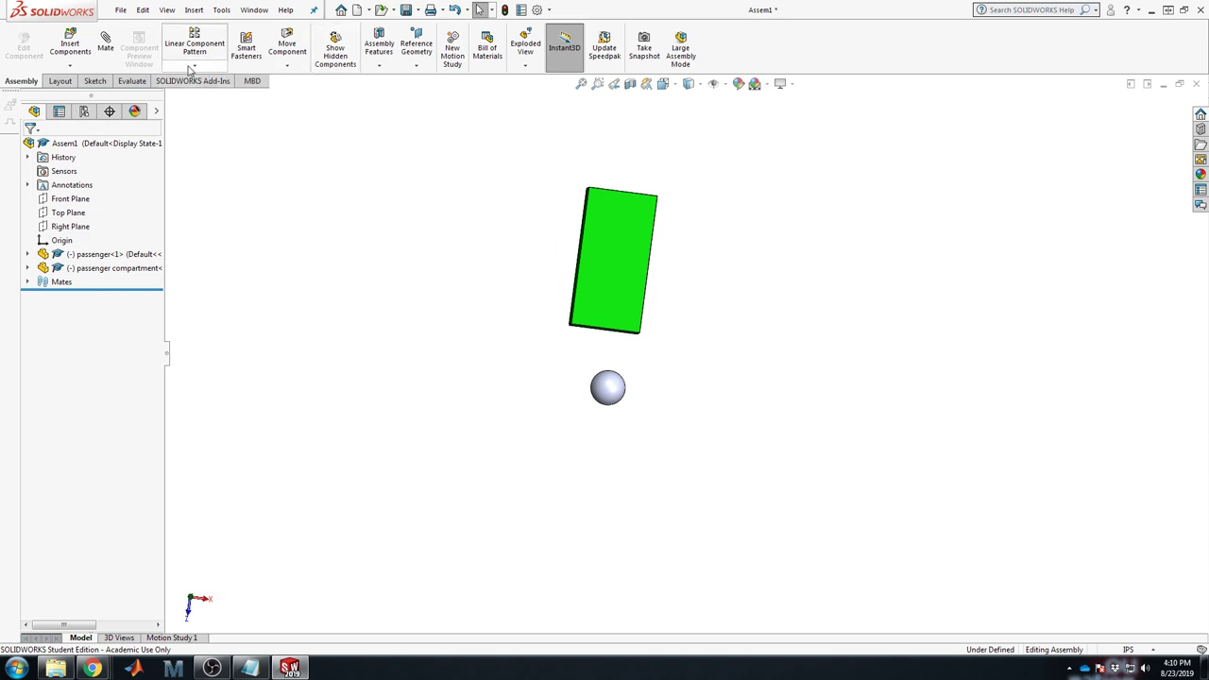
Set up a linear pattern of the passenger sphere with 4 instances along the Front Plane direction and 2 along the Right Plane direction.
click(201, 52)
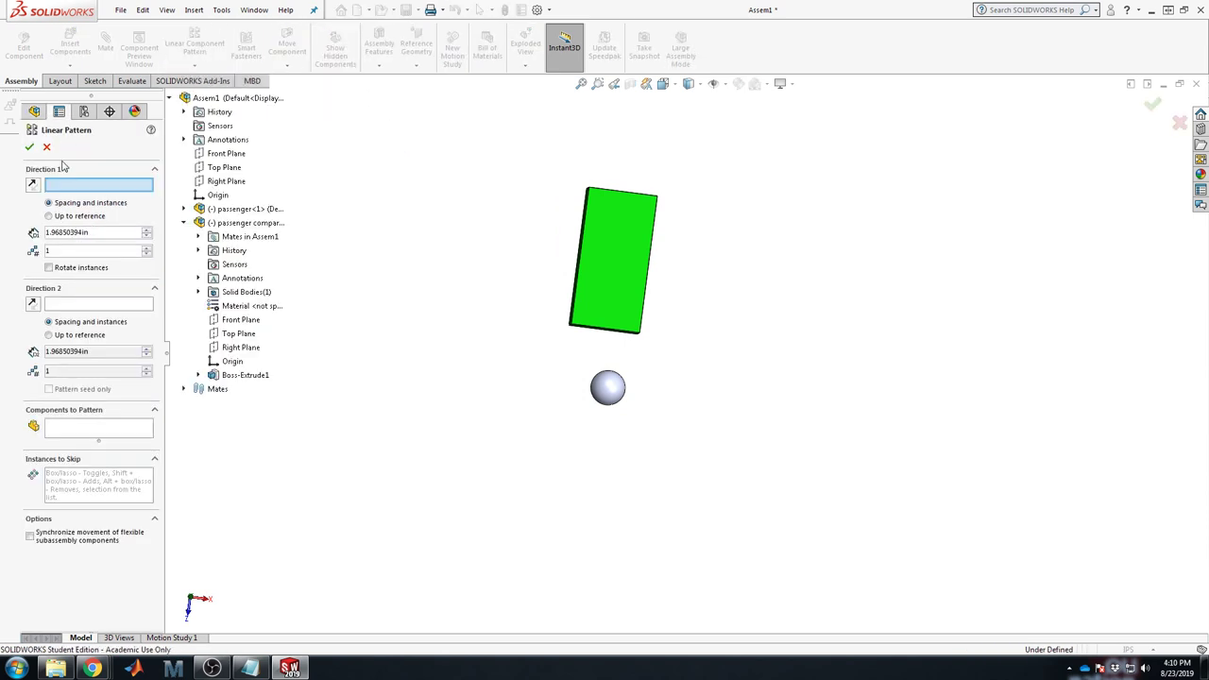
click(225, 154)
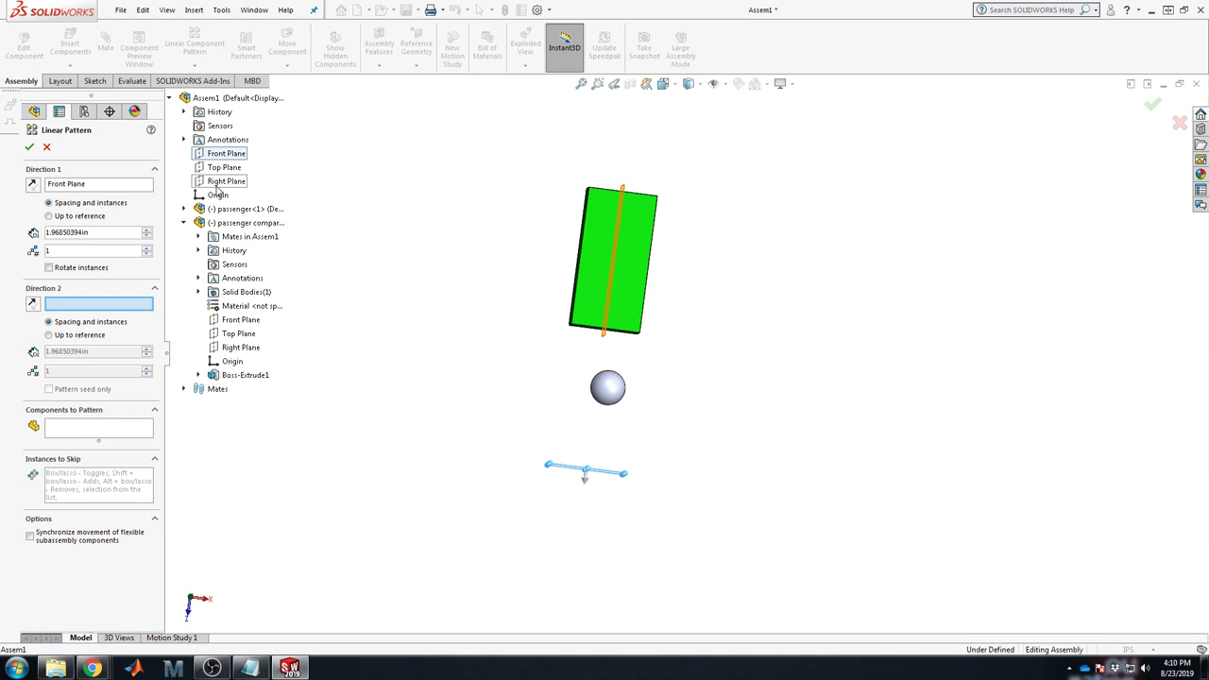
click(216, 184)
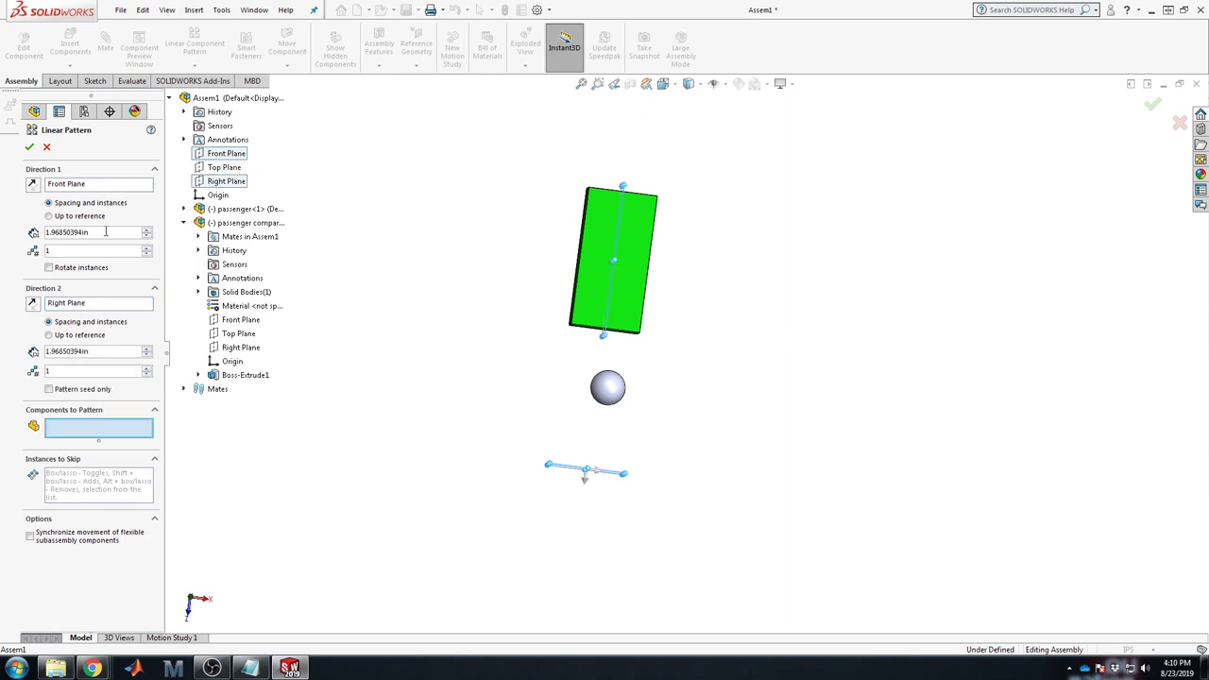
text(4)
double_click(83, 370)
text(2)
click(610, 393)
key(ctrl+Up)
key(ctrl+Up)
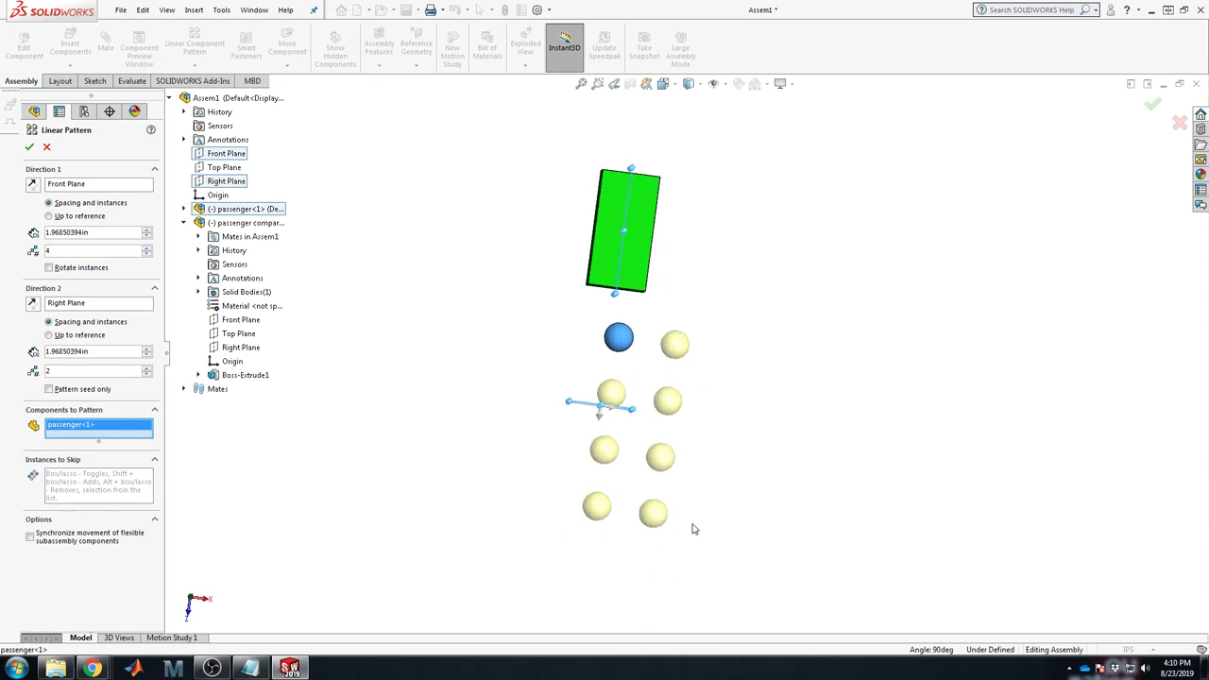
middle_drag(740, 457, 739, 368)
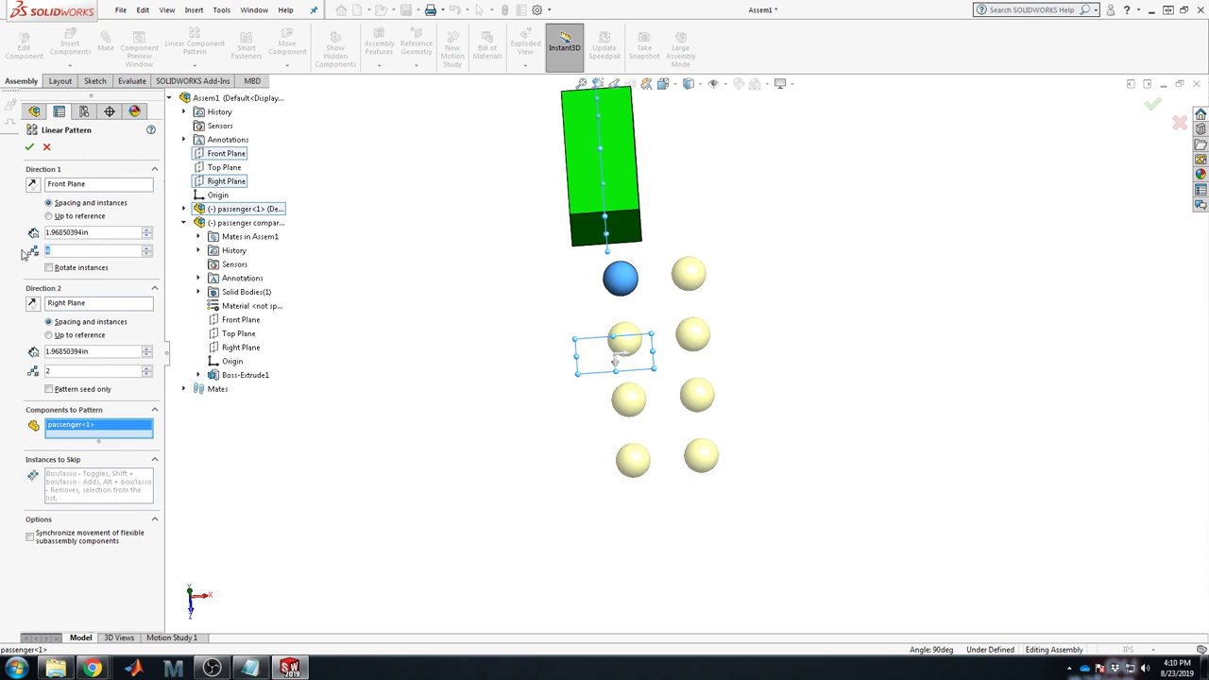
Try pattern counts of 6 along the first direction and 4 along the second, and restore them to 4 and 2.
text(6)
double_click(57, 371)
text(4)
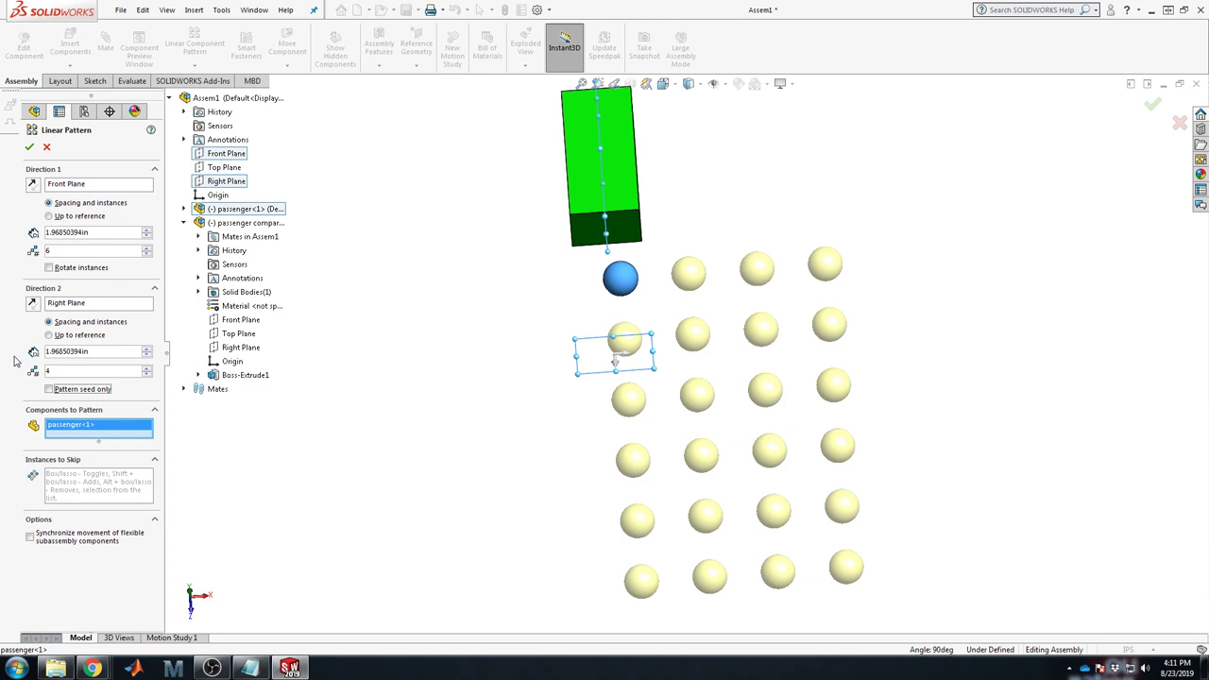
double_click(48, 370)
text(2)
key(Tab)
double_click(47, 250)
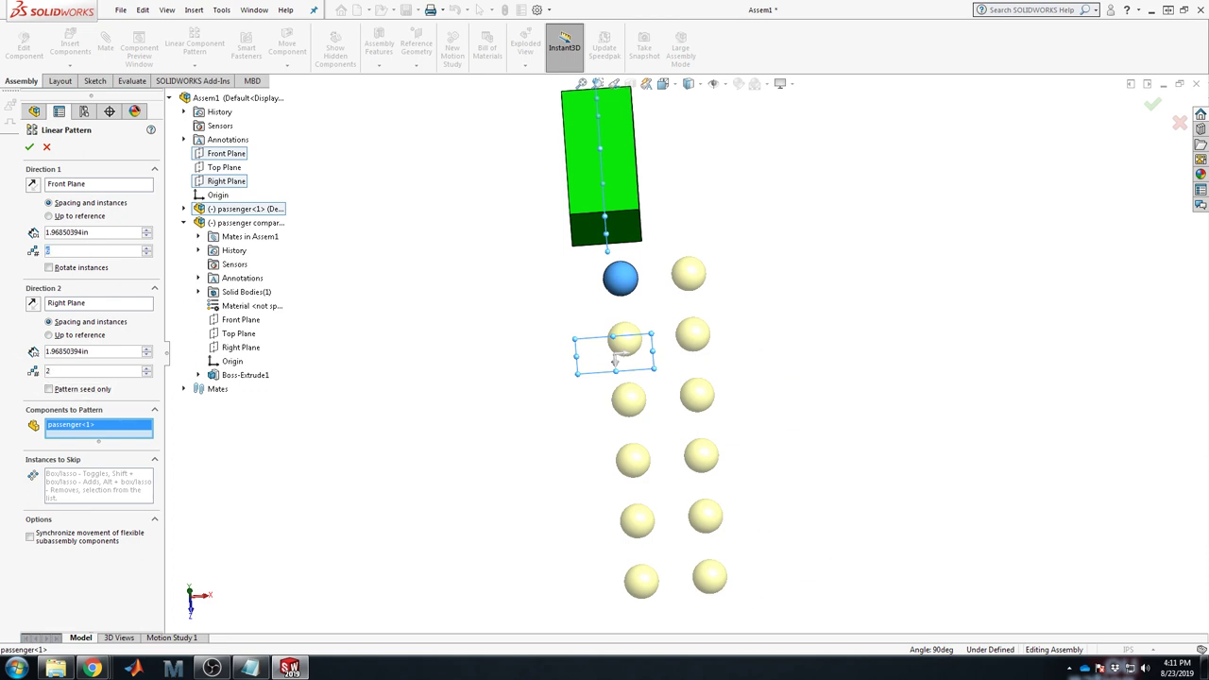
key(Tab)
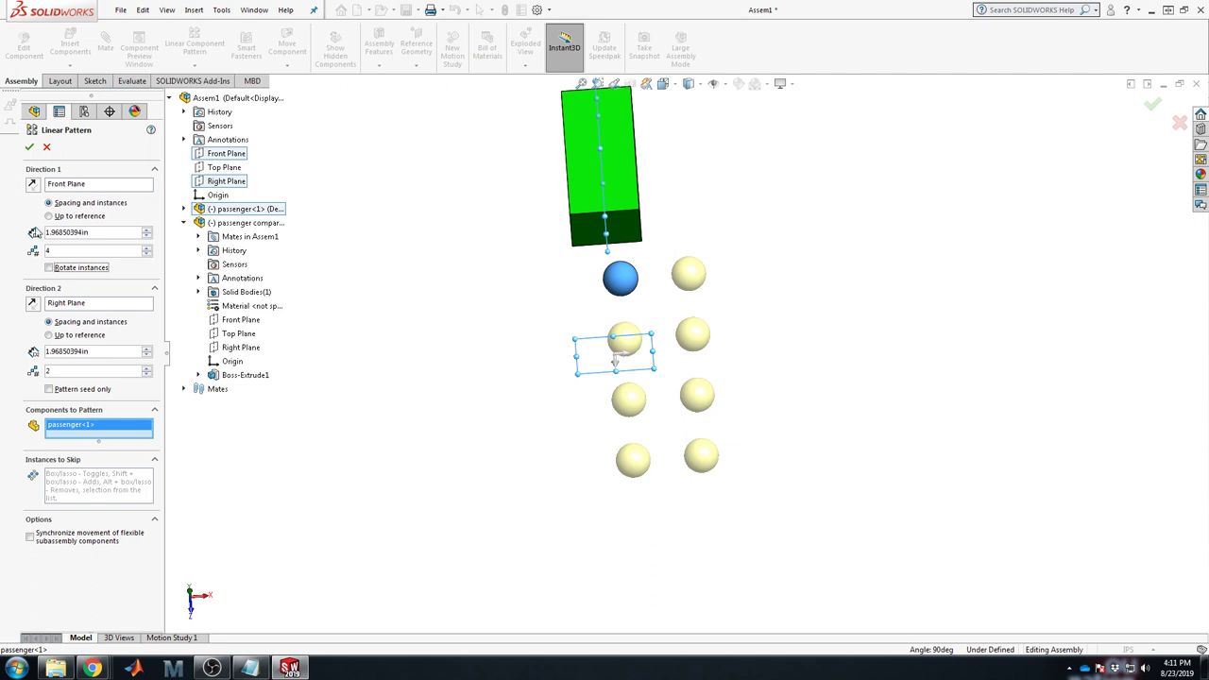
Accept the linear pattern of passenger spheres.
scroll(750, 210, up, 3)
scroll(756, 236, down, 2)
middle_drag(622, 416, 649, 370)
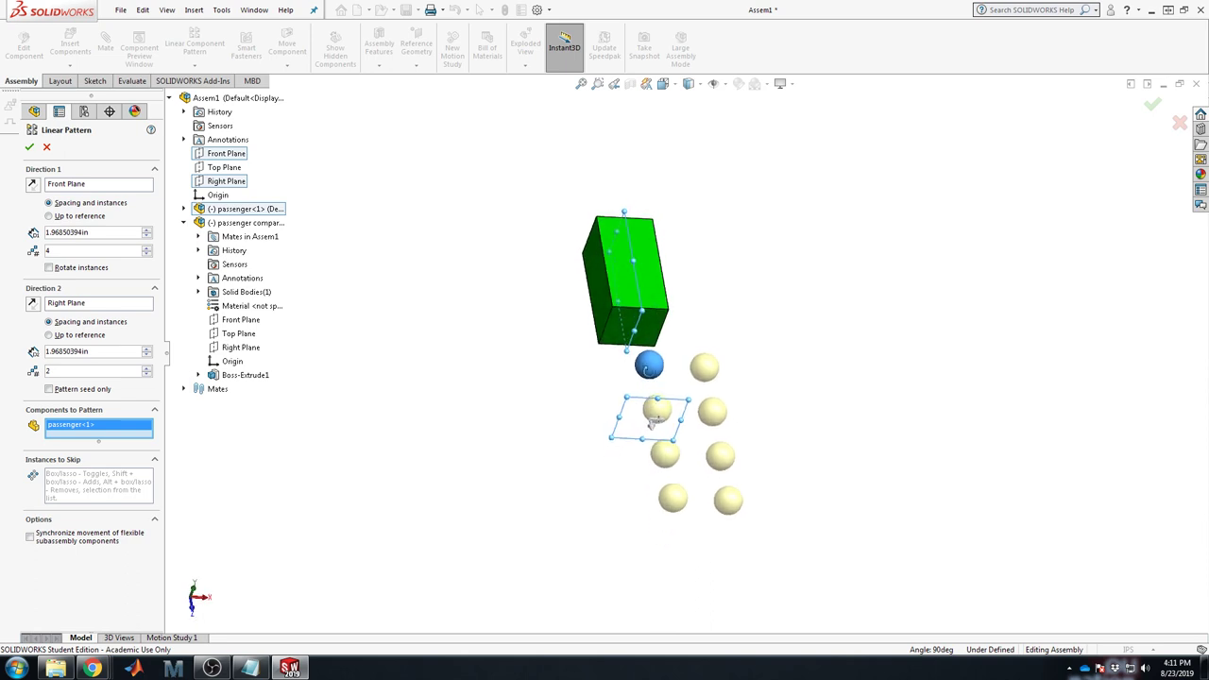
click(30, 148)
In the top view, shift the patterned spheres sideways so their two columns line up with the compartment's long edges.
key(space)
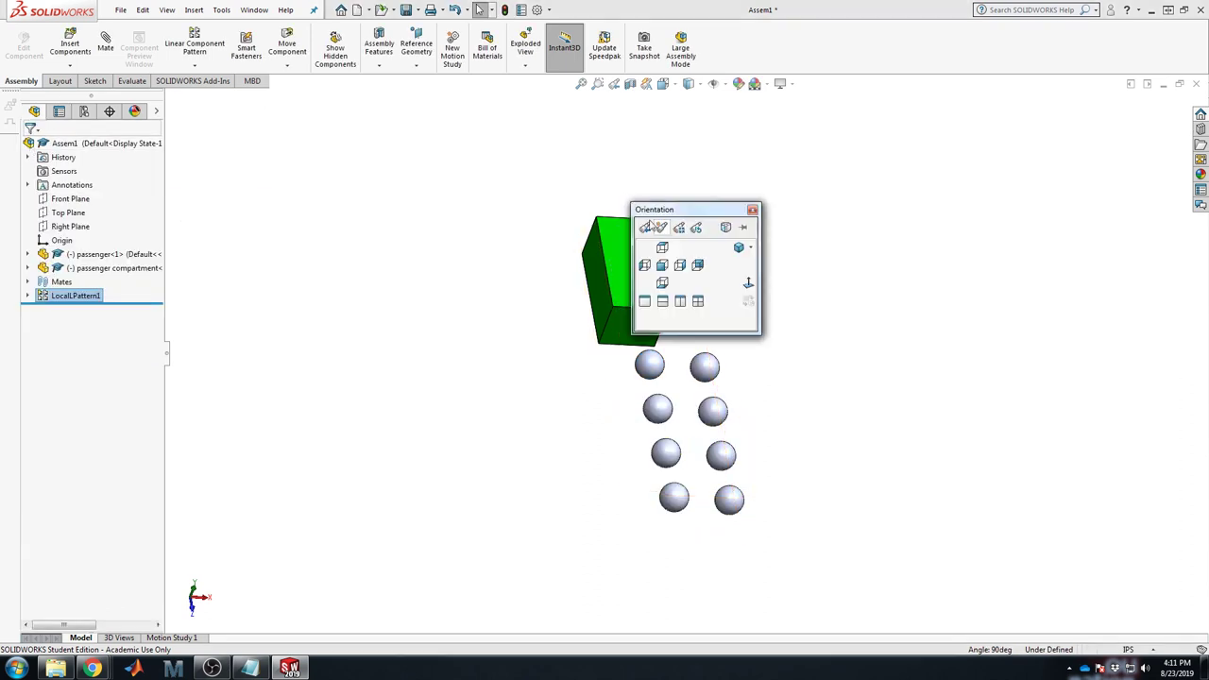
click(660, 281)
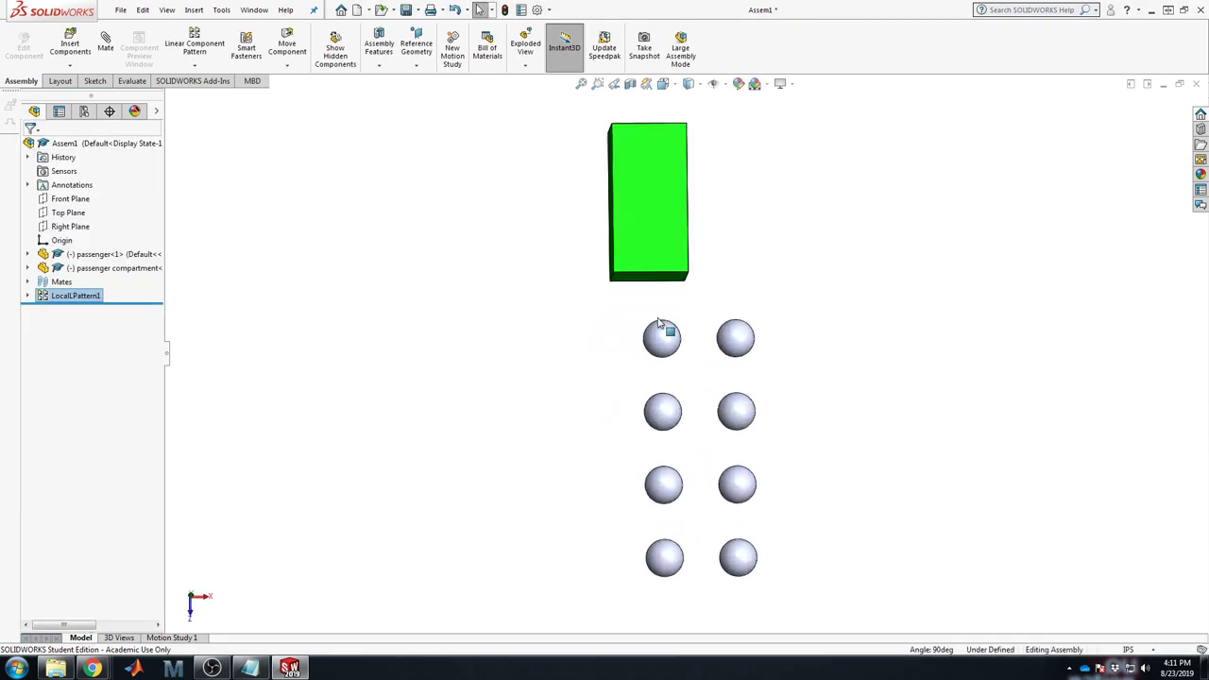
drag(661, 342, 594, 329)
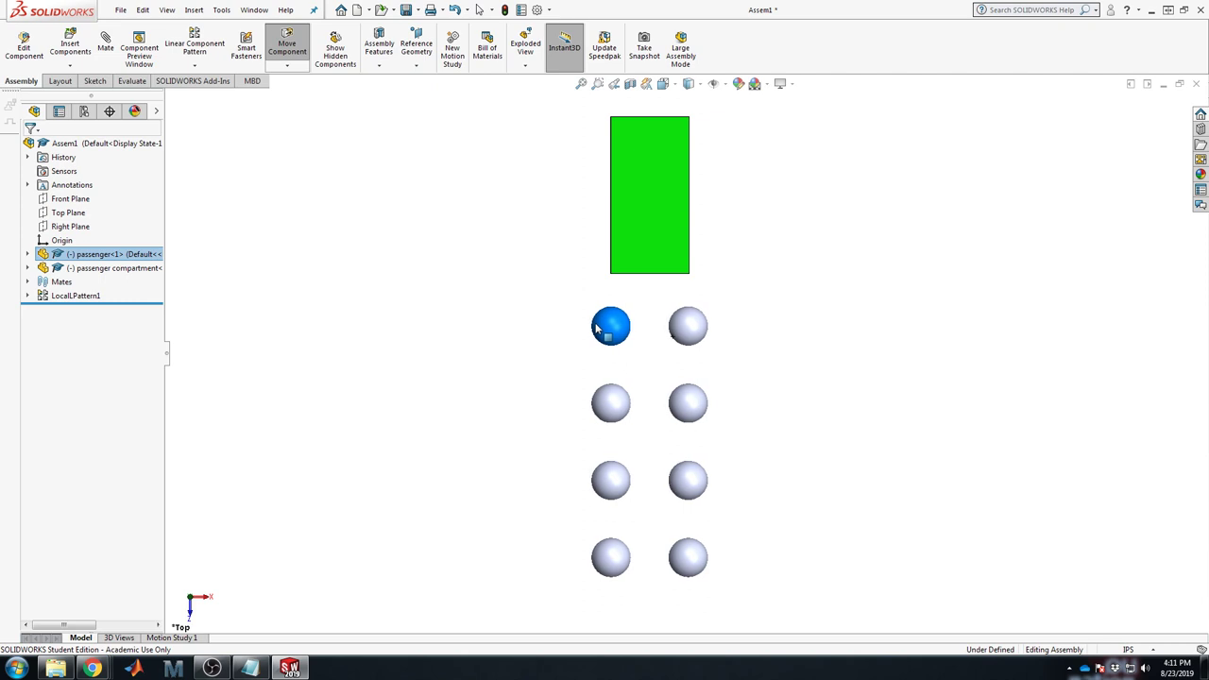
key(Escape)
click(849, 299)
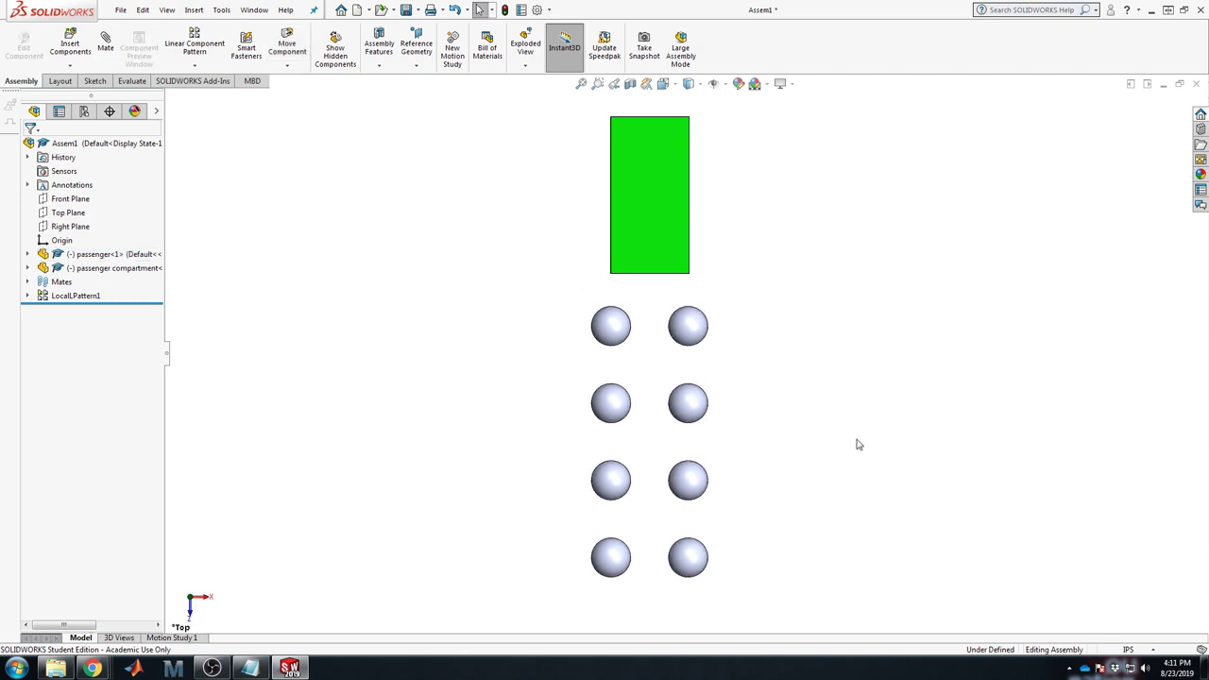
Slide the passenger compartment and the patterned spheres farther along the Z direction, away from the assembly origin.
middle_drag(811, 585, 672, 319)
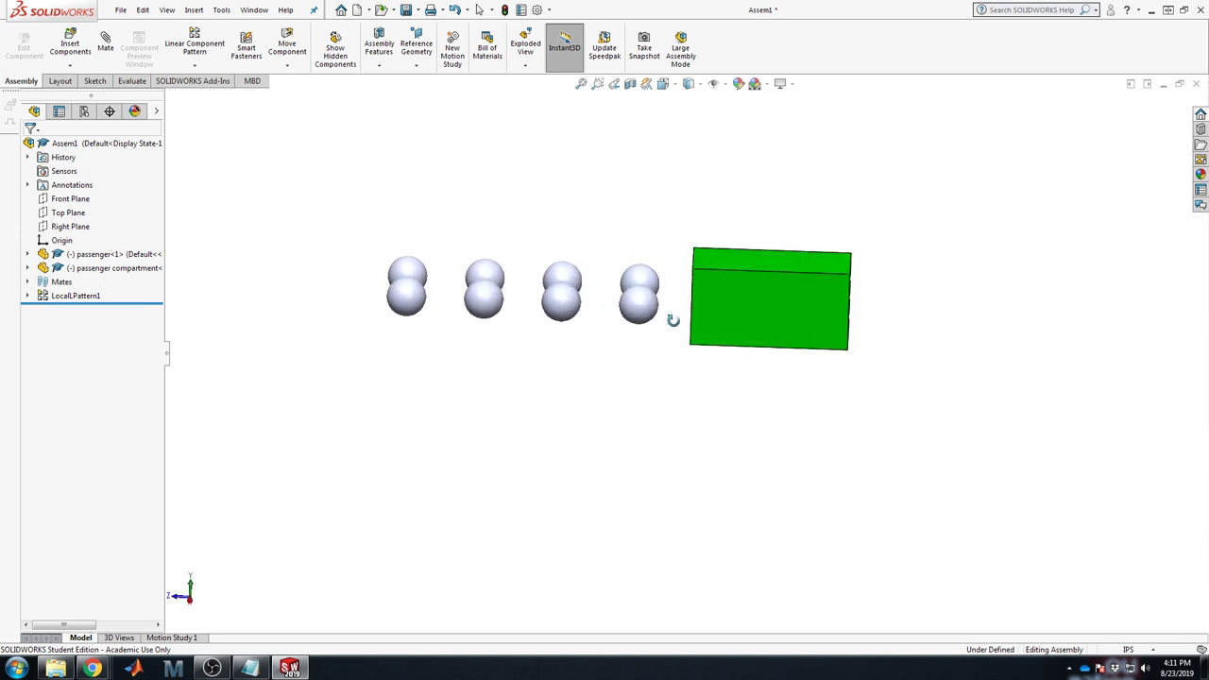
click(61, 240)
middle_drag(613, 399, 520, 537)
drag(736, 296, 1070, 297)
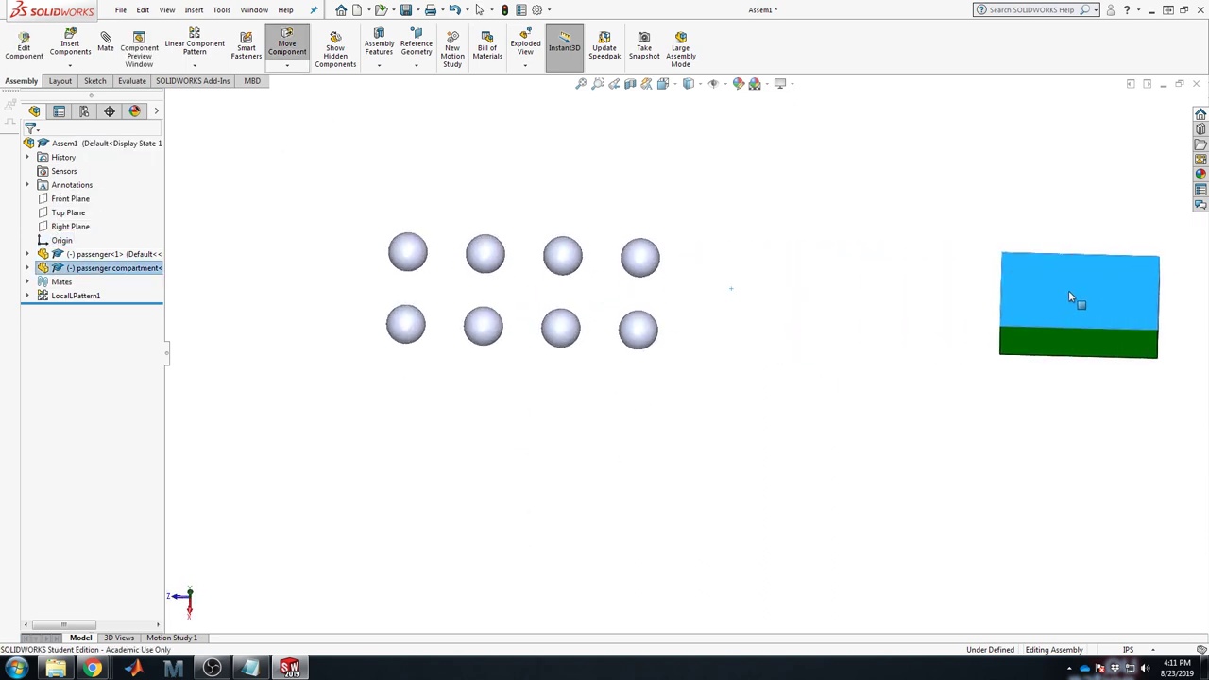
drag(558, 342, 885, 356)
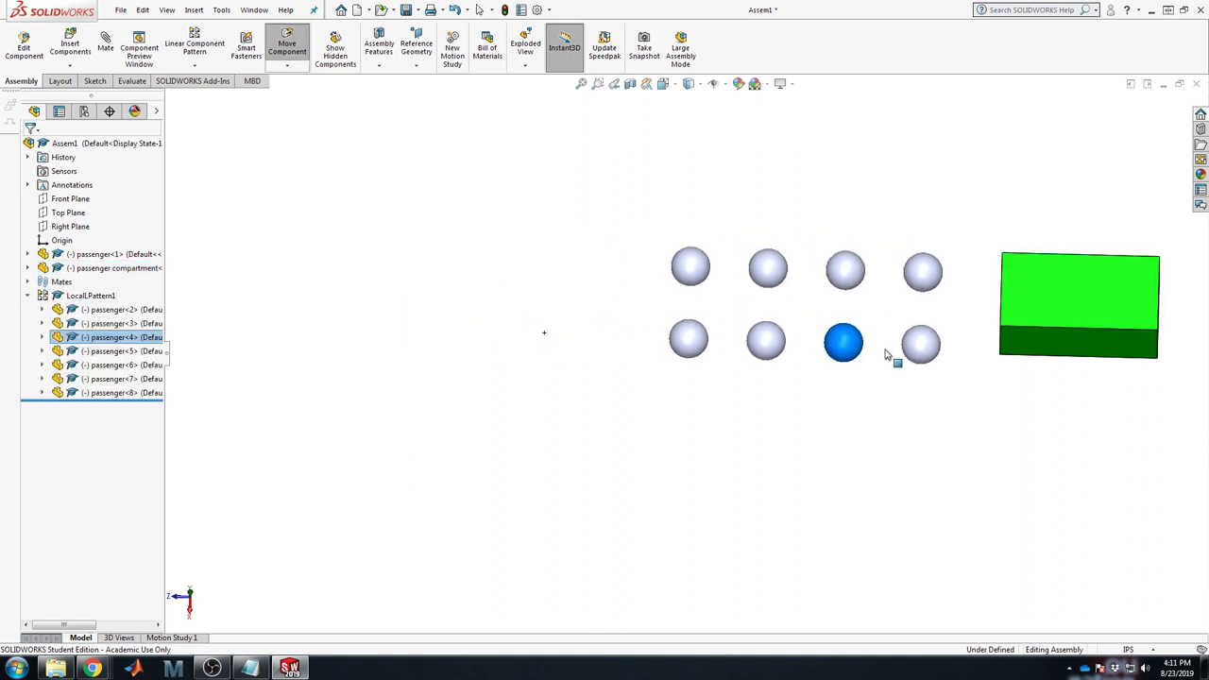
In the top view, move the patterned passenger spheres closer to the near end of the passenger compartment.
key(space)
click(485, 322)
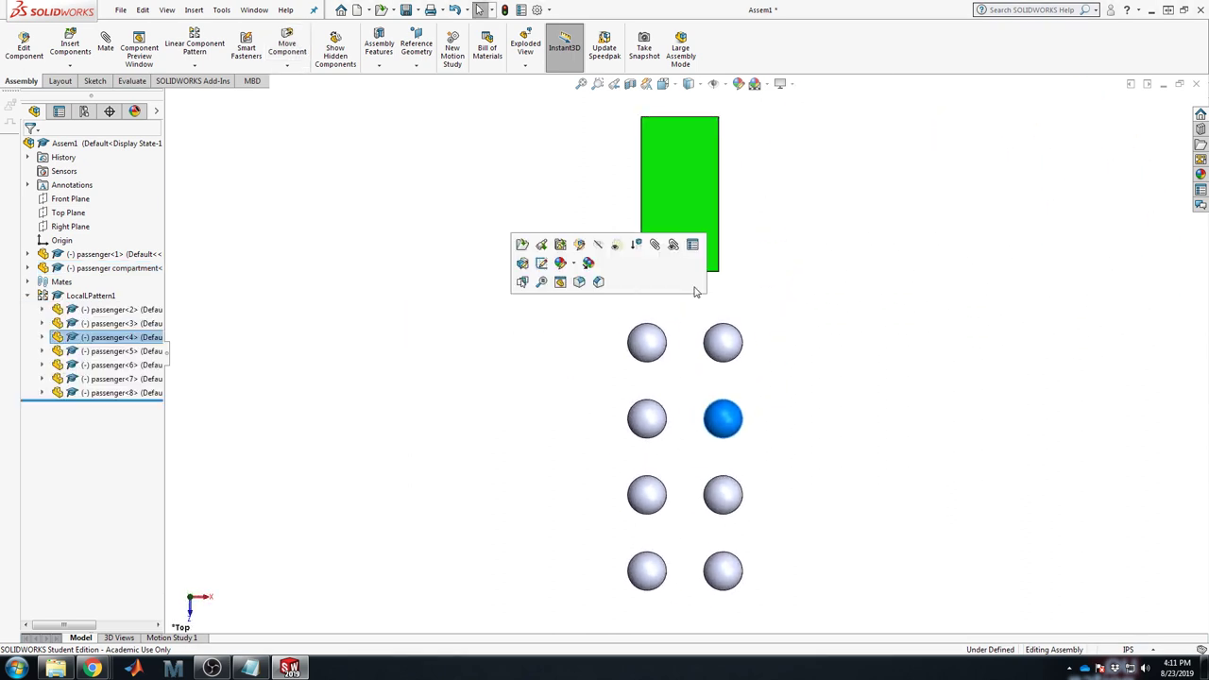
drag(723, 341, 722, 313)
click(798, 306)
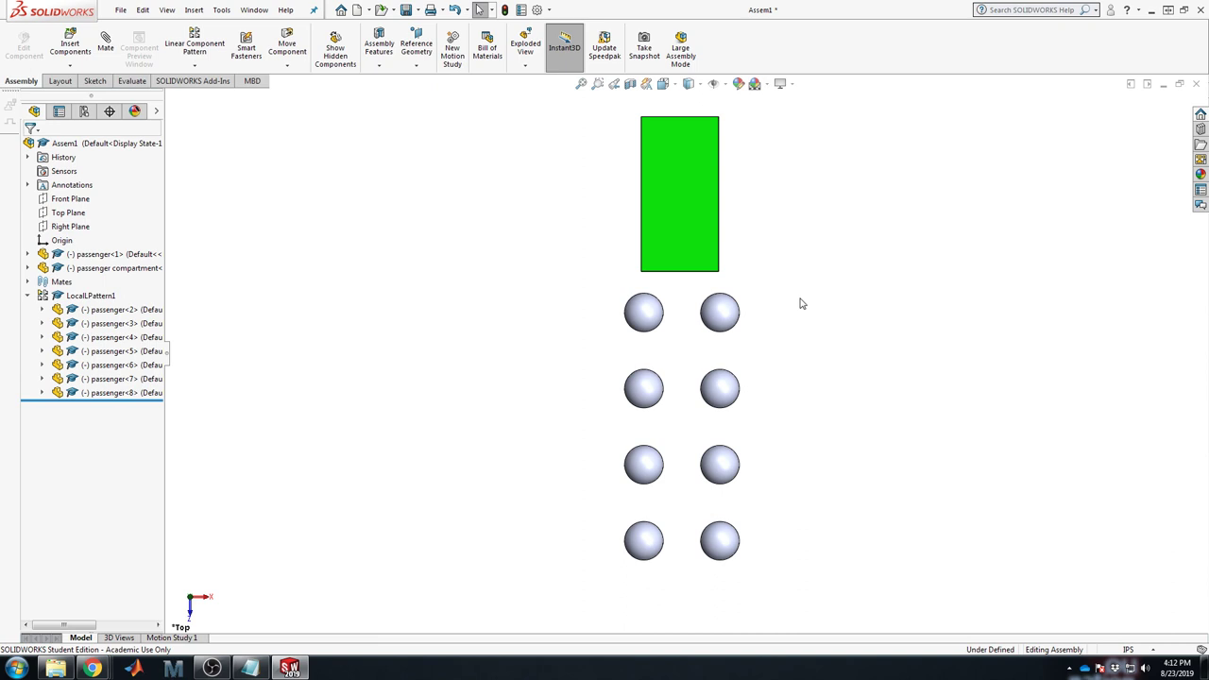
Start a new sketch on the assembly's Top Plane, viewed normal to the plane.
scroll(800, 303, up, 4)
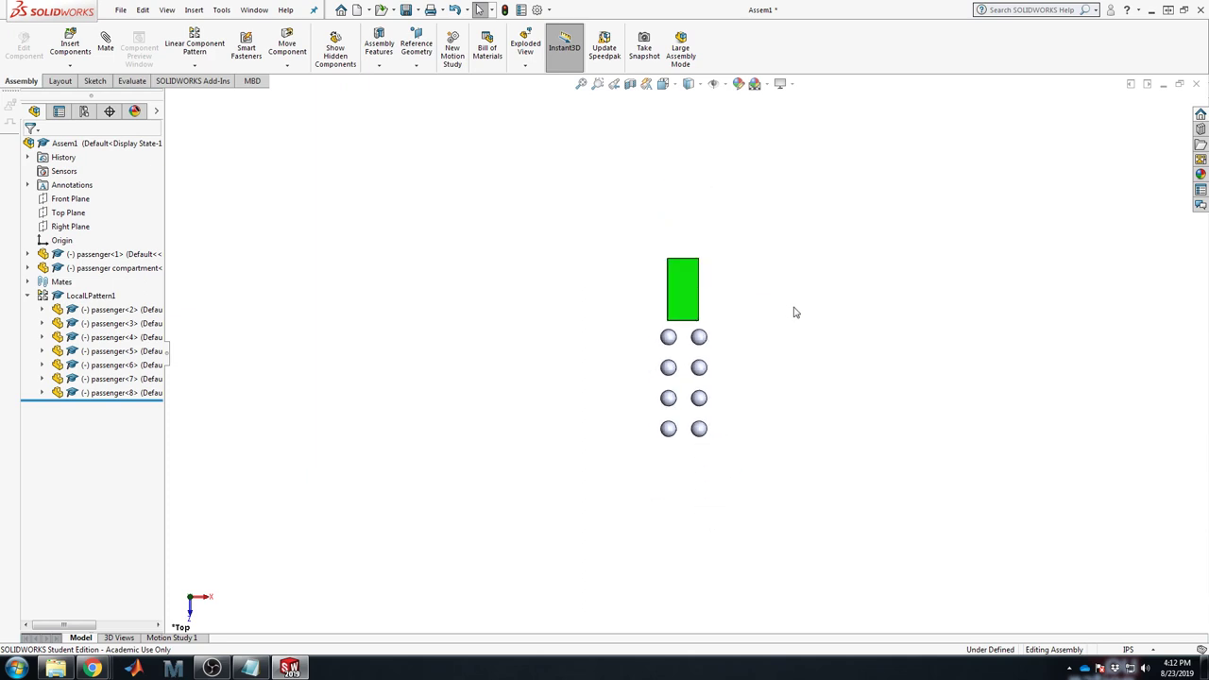
middle_drag(704, 424, 822, 279)
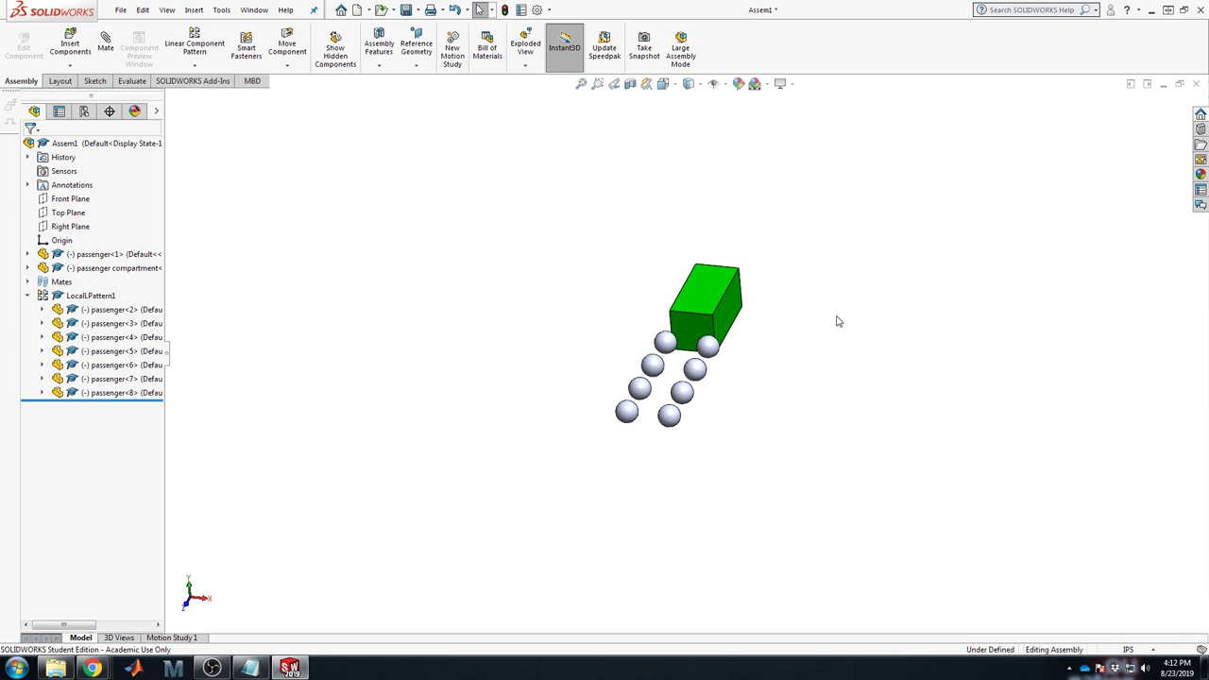
click(58, 240)
middle_drag(655, 241, 663, 325)
click(264, 215)
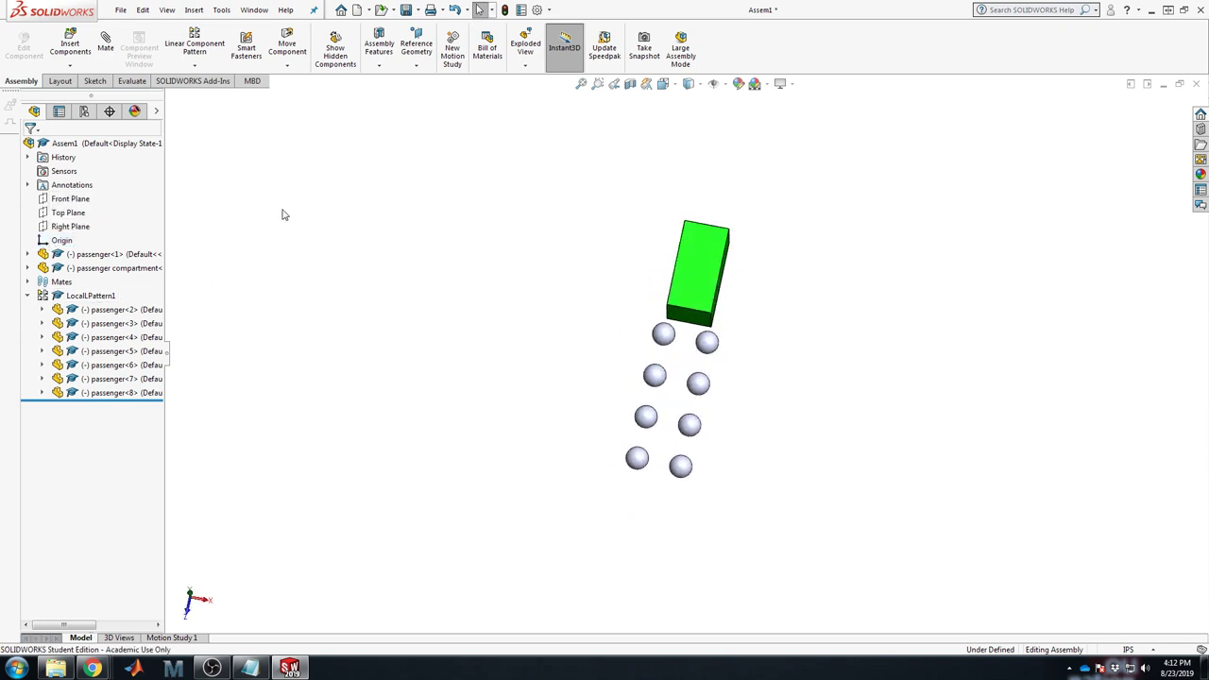
click(58, 215)
key(space)
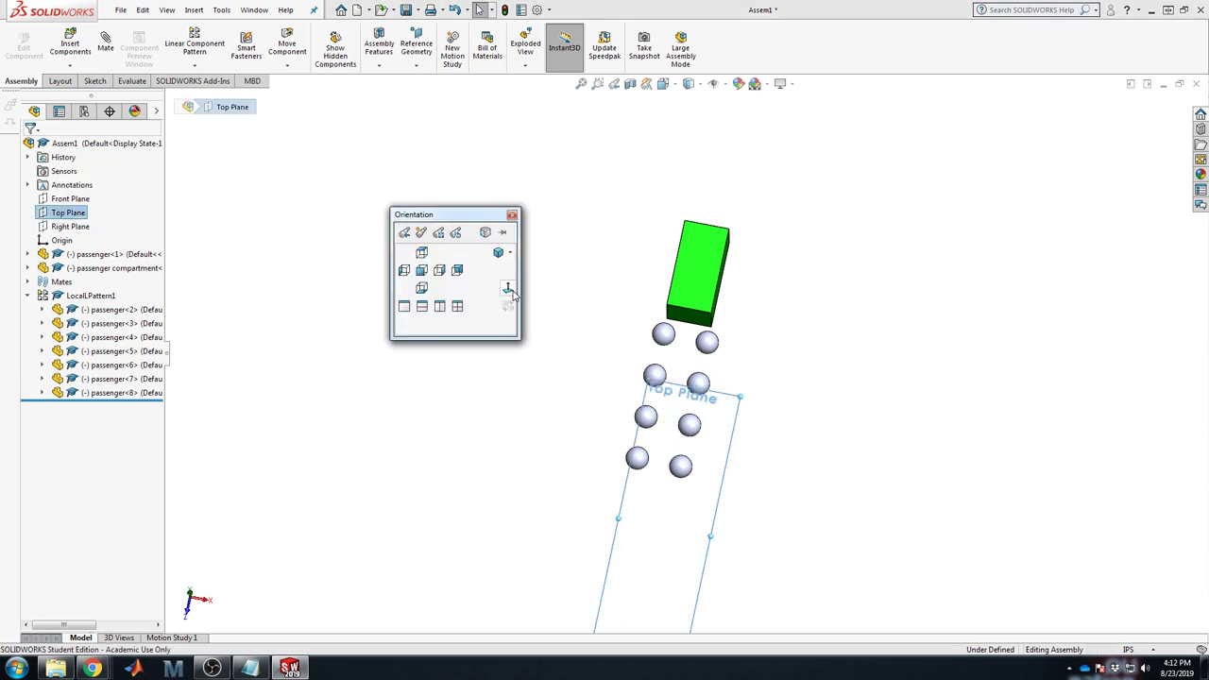
click(508, 289)
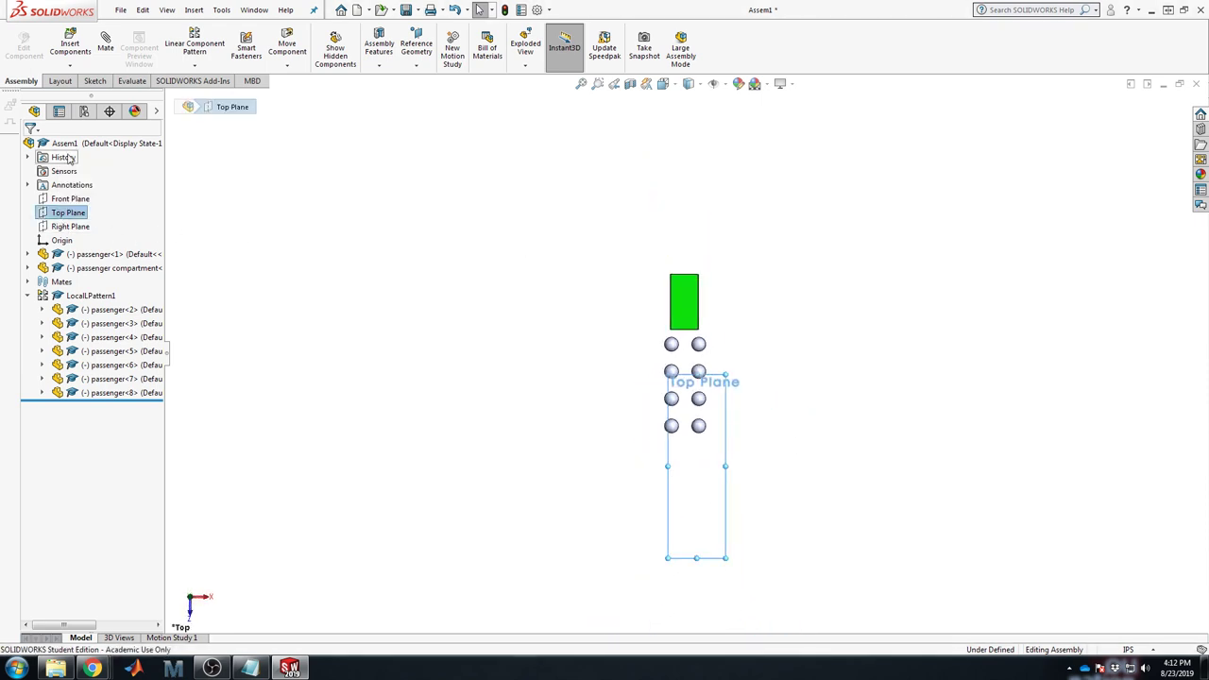
click(94, 80)
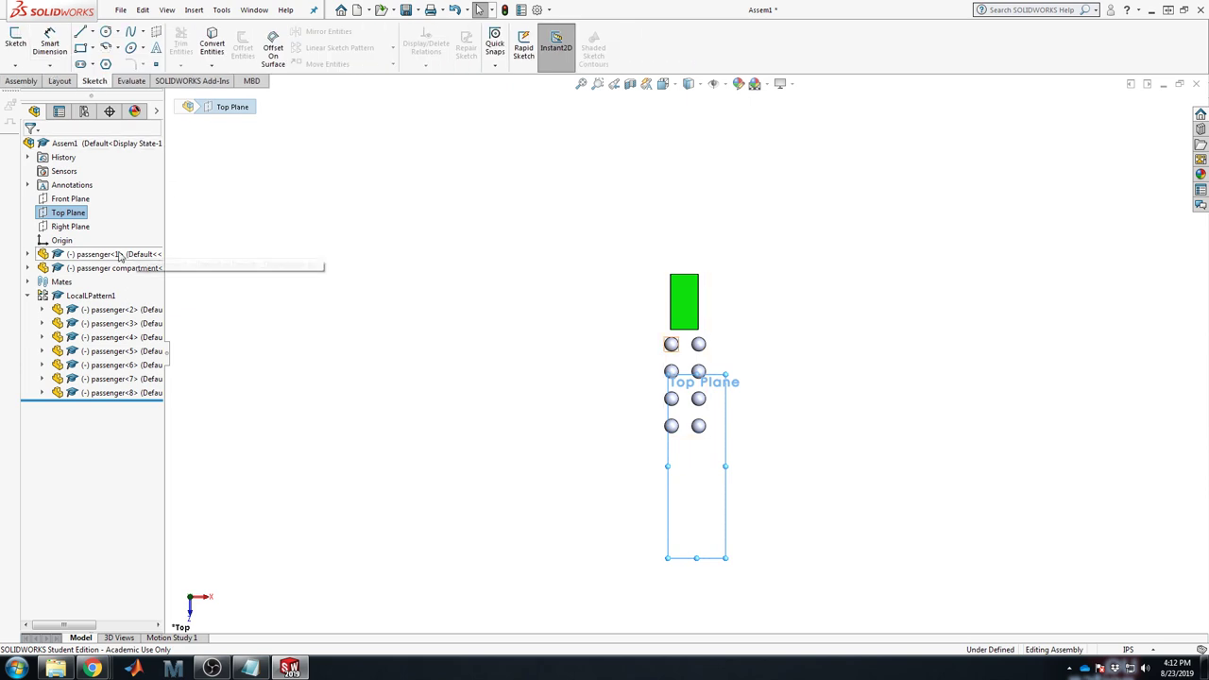
click(17, 42)
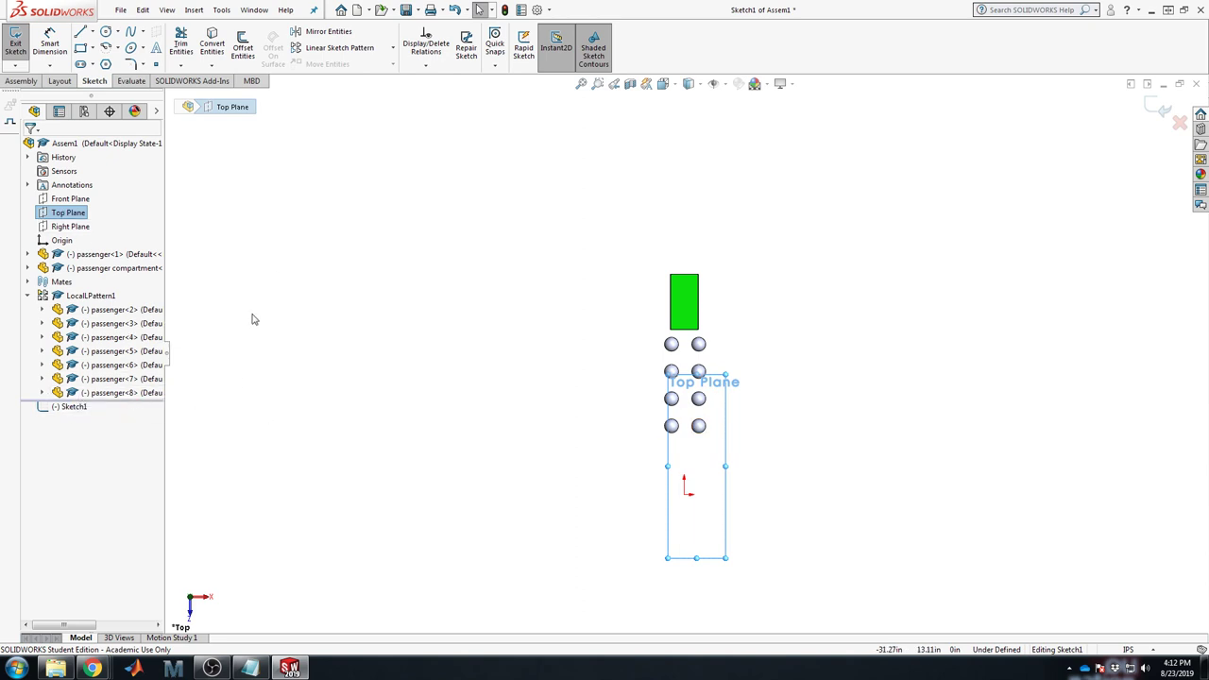
Sketch a four-point spline from the origin, bulging past one side of the spheres and compartment, ending on the assembly's centre axis beyond the compartment.
click(130, 32)
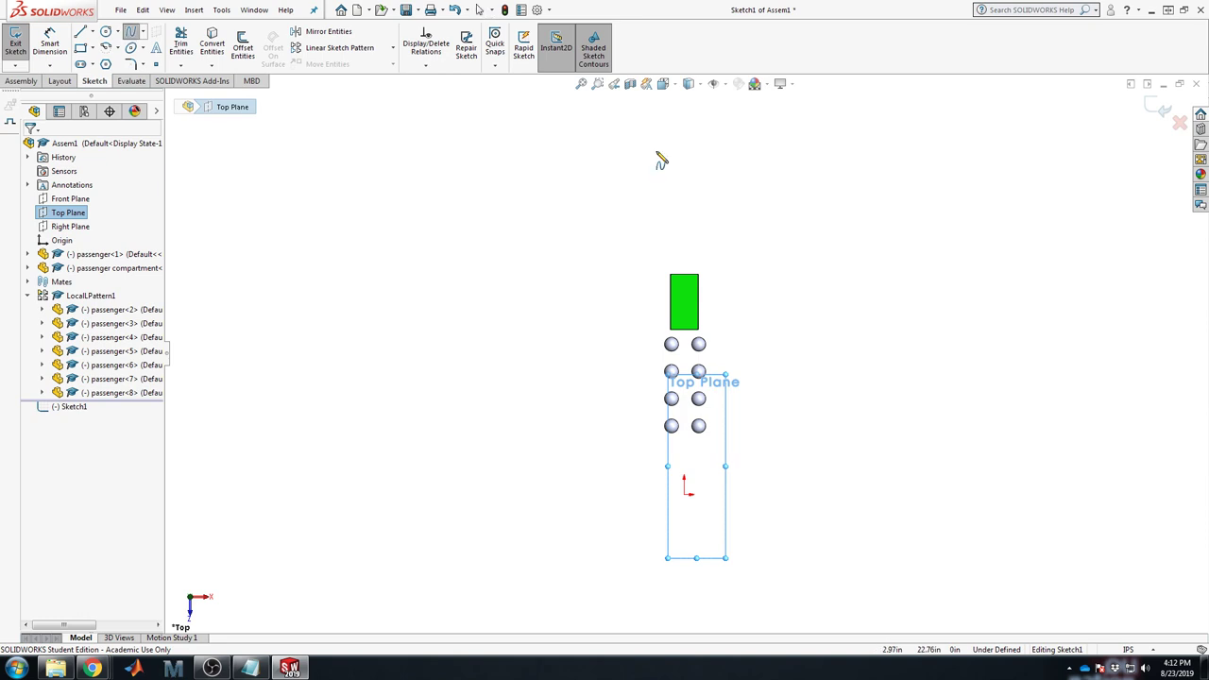
click(686, 493)
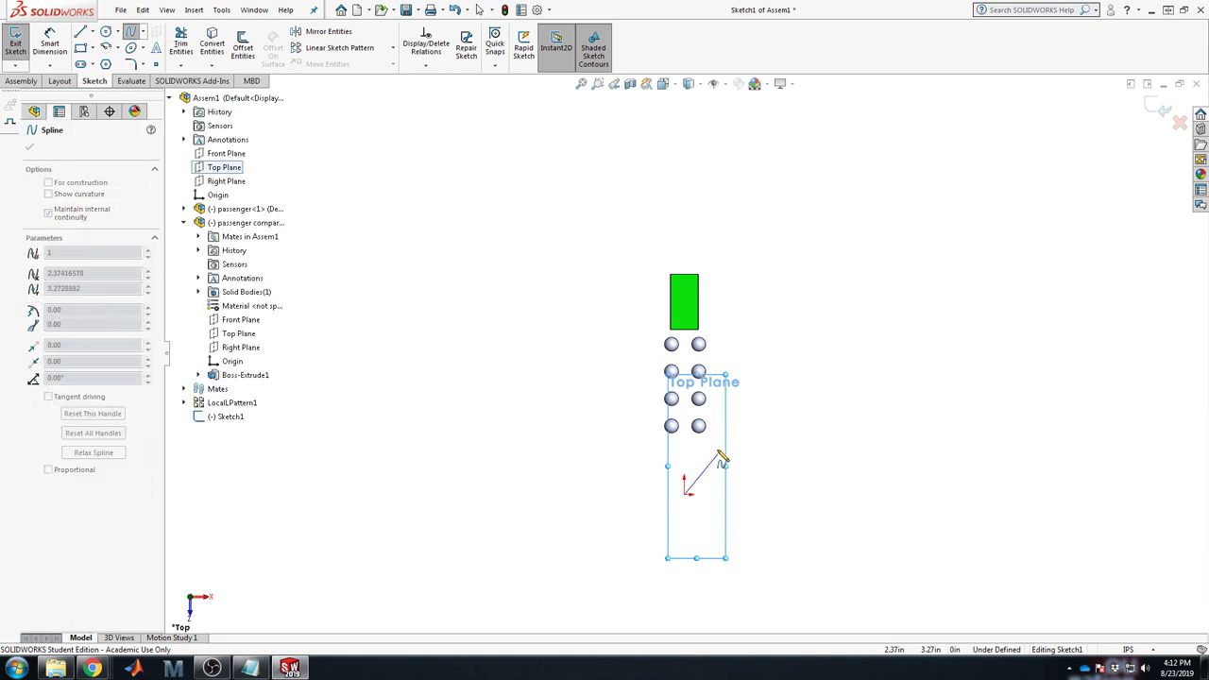
click(716, 450)
click(718, 257)
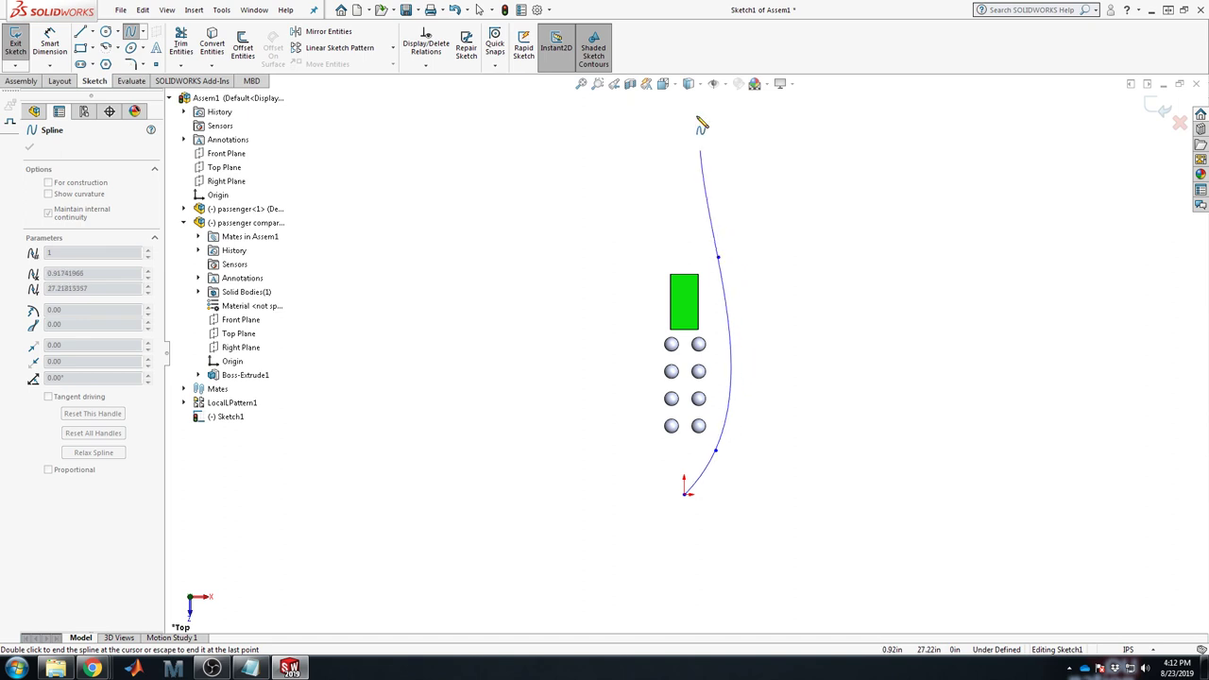
double_click(685, 100)
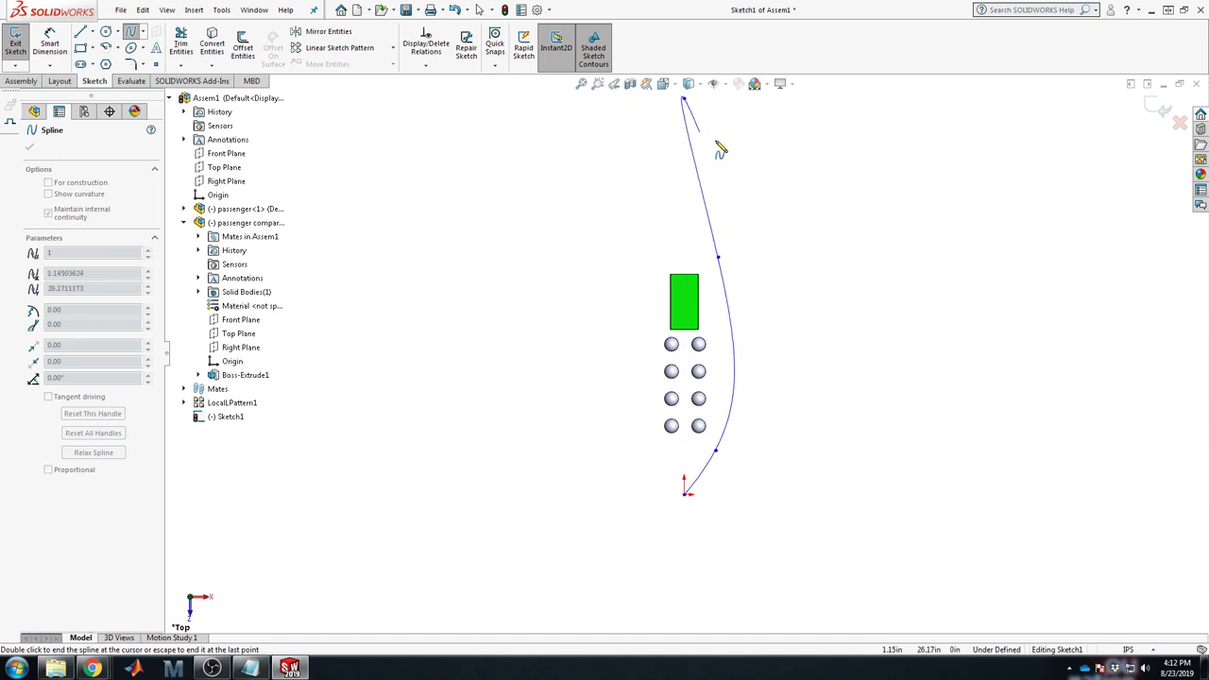
Adjust the spline's tangent handle at the origin and make it horizontal.
click(696, 490)
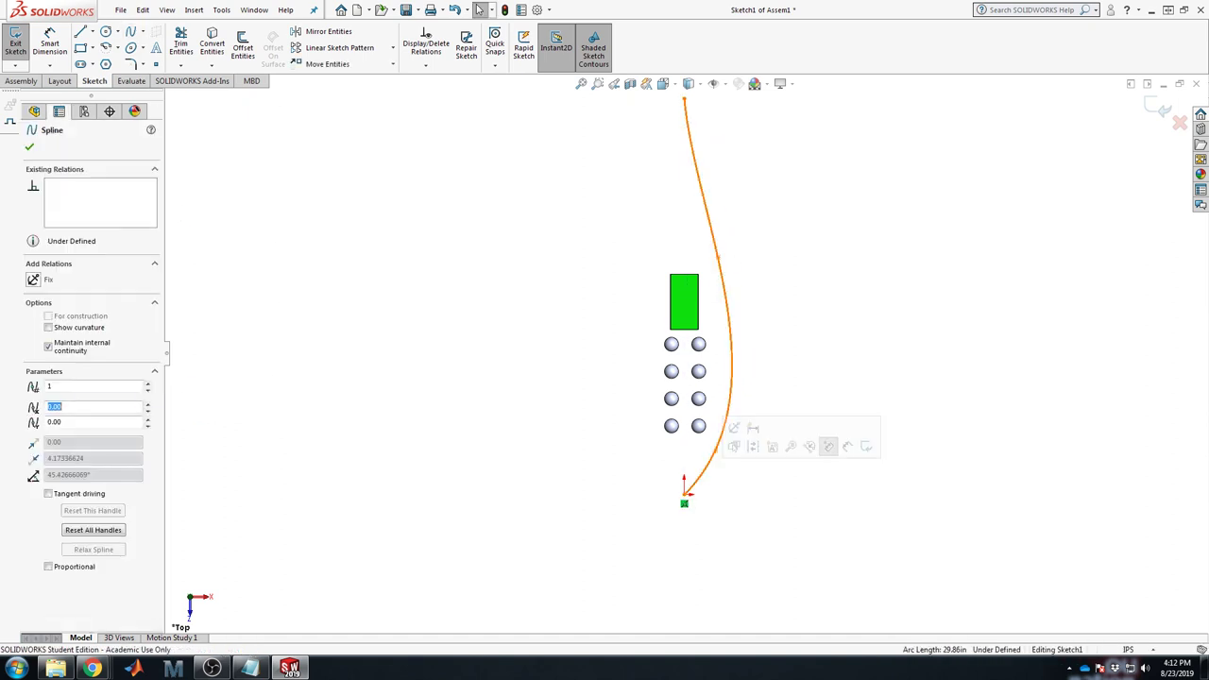
drag(696, 490, 701, 494)
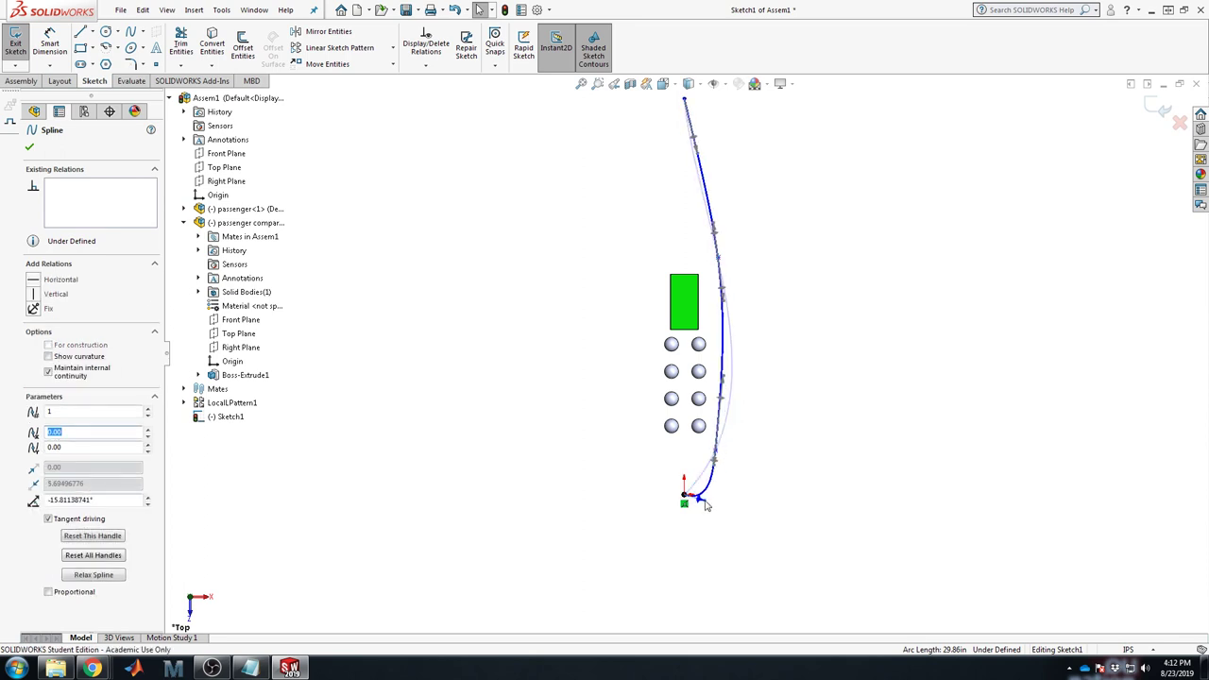
click(34, 280)
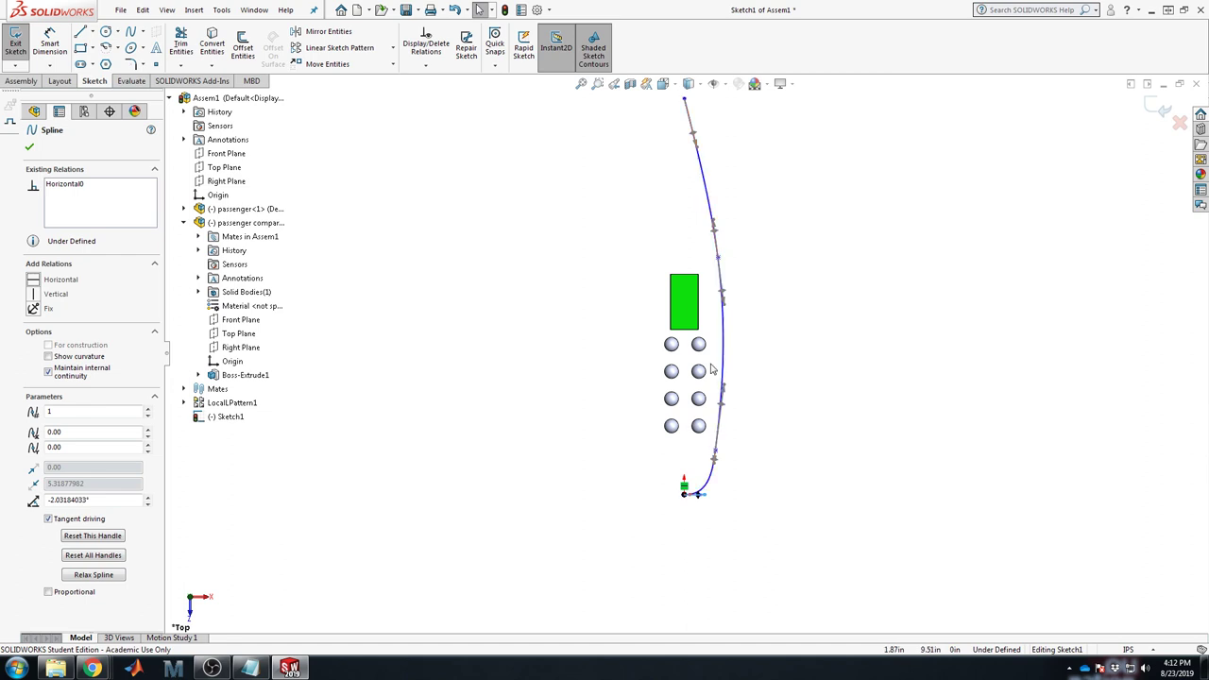
Move the spline's interior point near the far end of the compartment inward, closer to the compartment.
scroll(720, 364, down, 2)
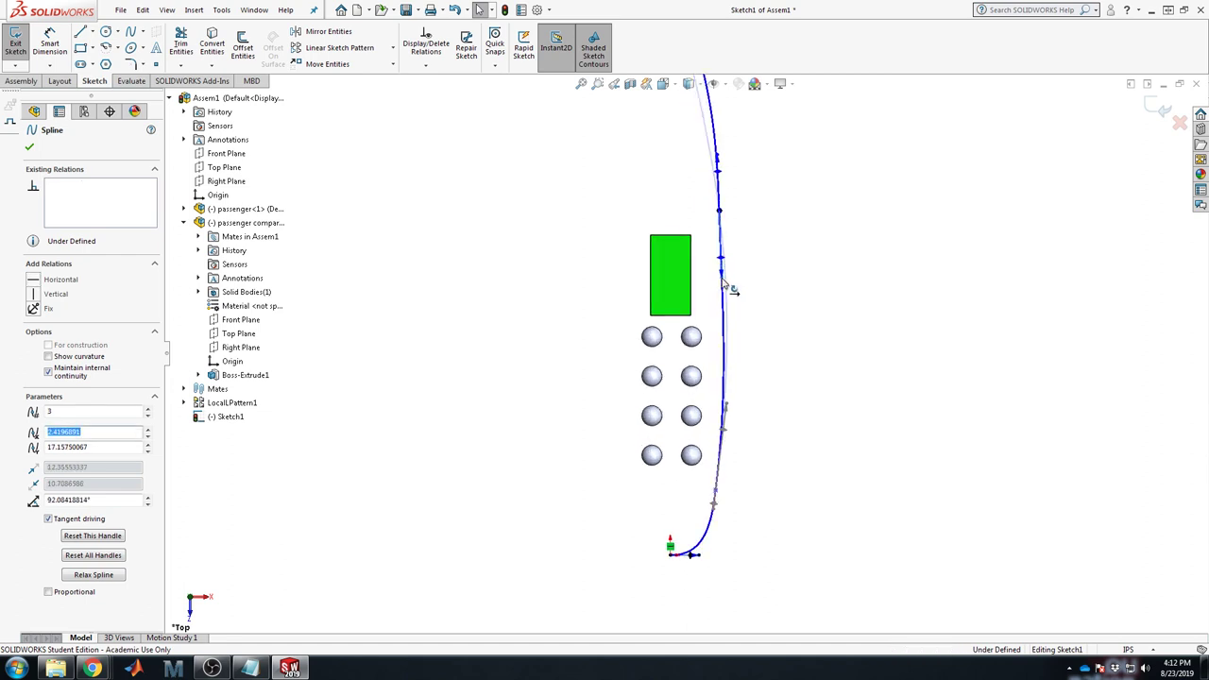
click(720, 213)
drag(708, 219, 704, 218)
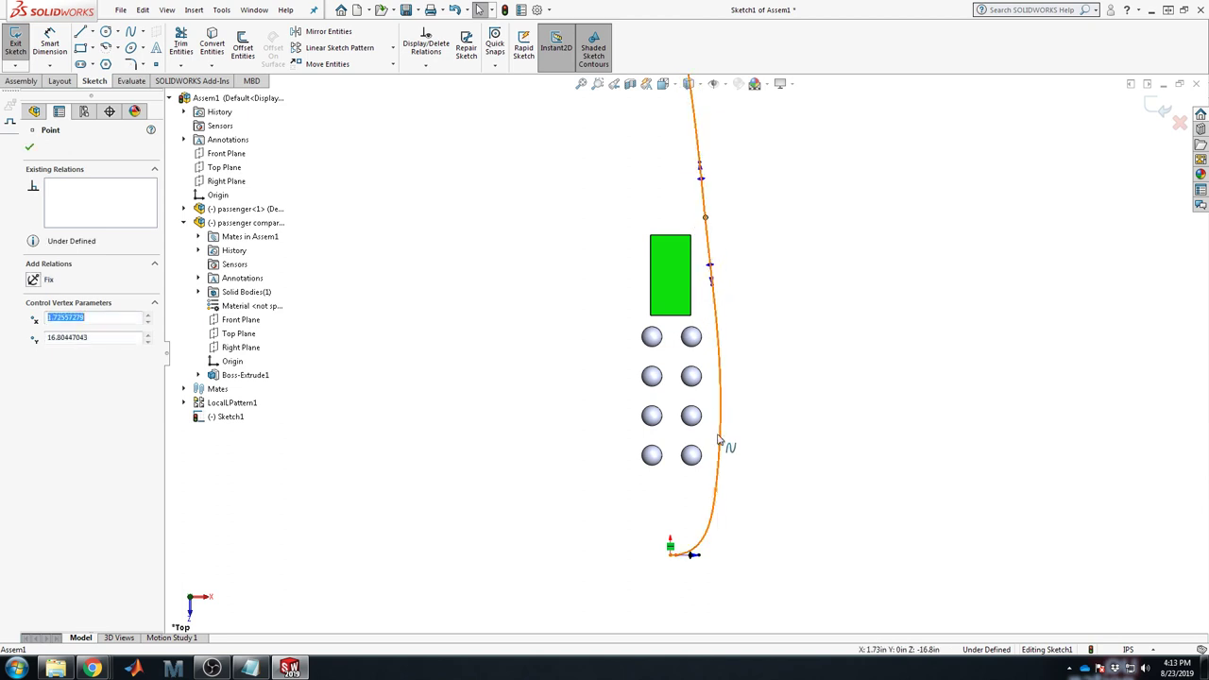
Move the spline's lower interior point up beside the last row of spheres and shorten the tangent handle at the origin.
click(821, 450)
click(719, 436)
click(724, 410)
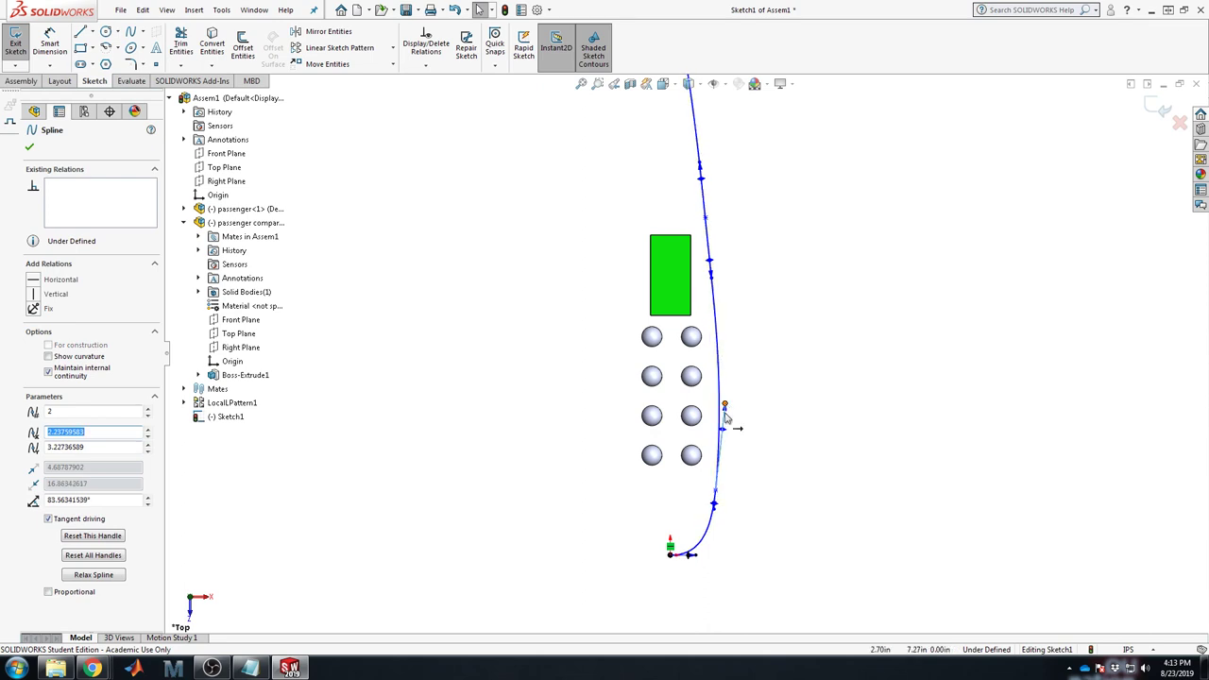
drag(717, 497, 674, 554)
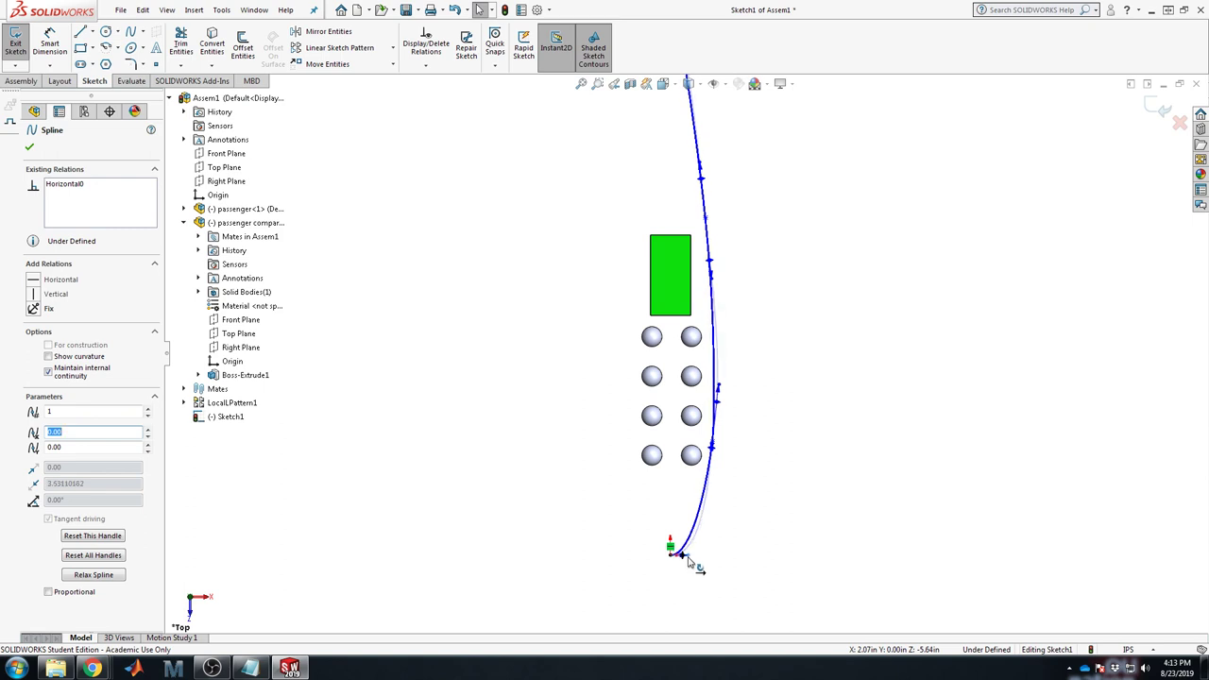
Reshape the spline between the origin and its lower interior point with the tangent handles at both points.
click(730, 414)
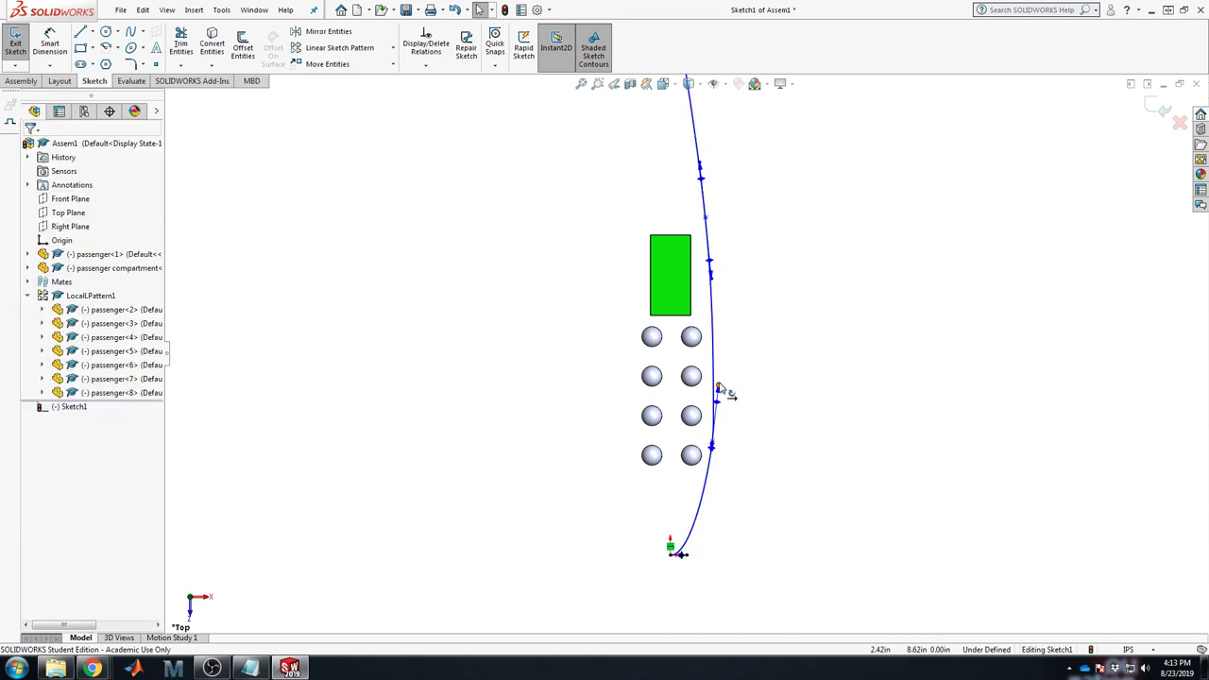
click(718, 388)
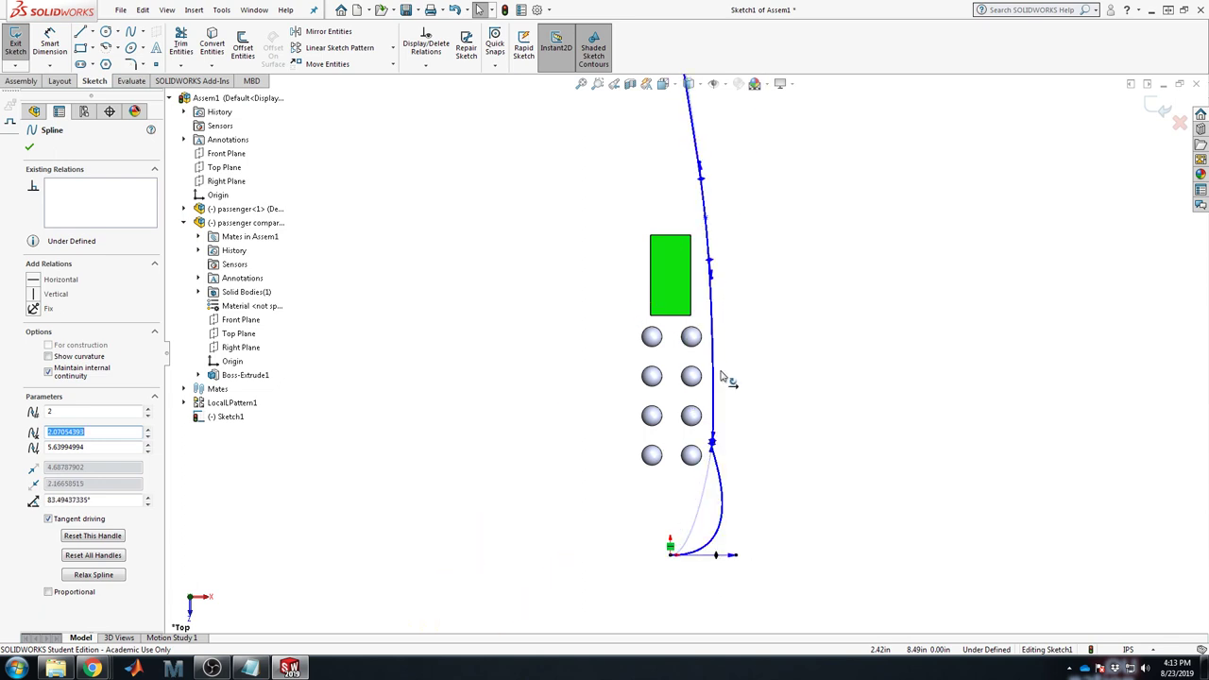
drag(724, 377, 724, 413)
scroll(707, 533, down, 5)
mouse_move(687, 534)
mouse_down()
mouse_move(651, 537)
mouse_move(686, 533)
mouse_up()
key(Escape)
Fine-tune the length and angle of the tangent handle at the spline's lower interior point beside the spheres.
scroll(753, 311, up, 3)
scroll(676, 431, up, 5)
scroll(629, 211, down, 4)
scroll(770, 373, down, 5)
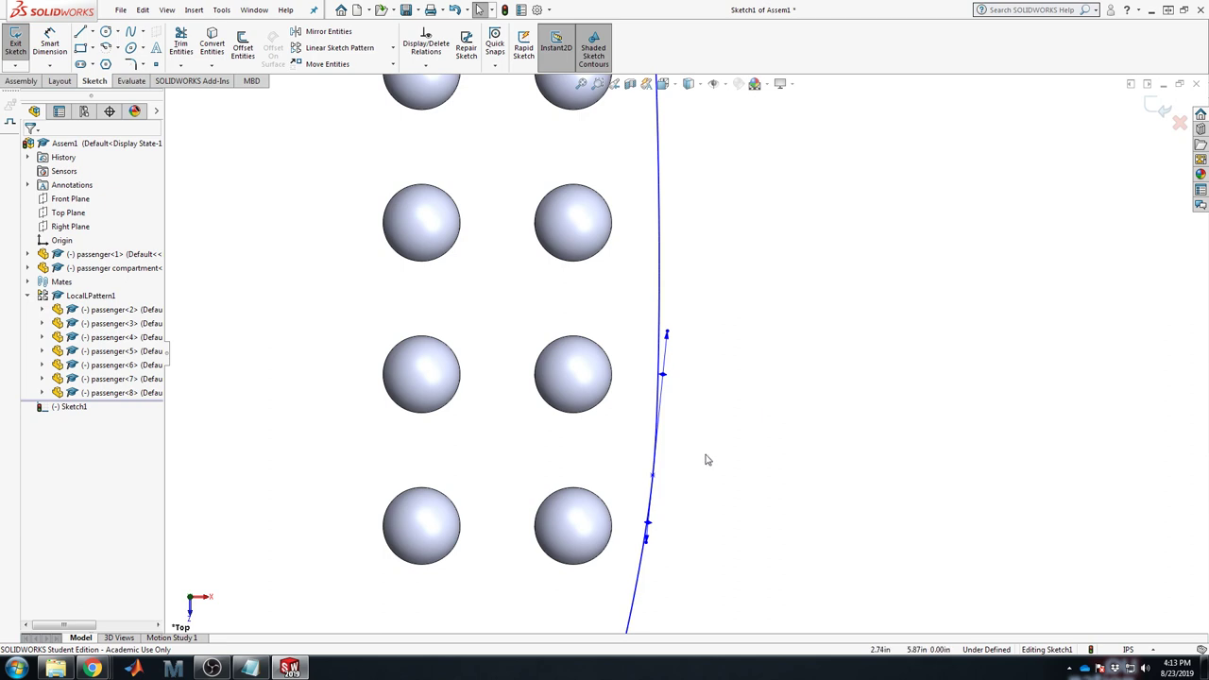
scroll(713, 449, up, 2)
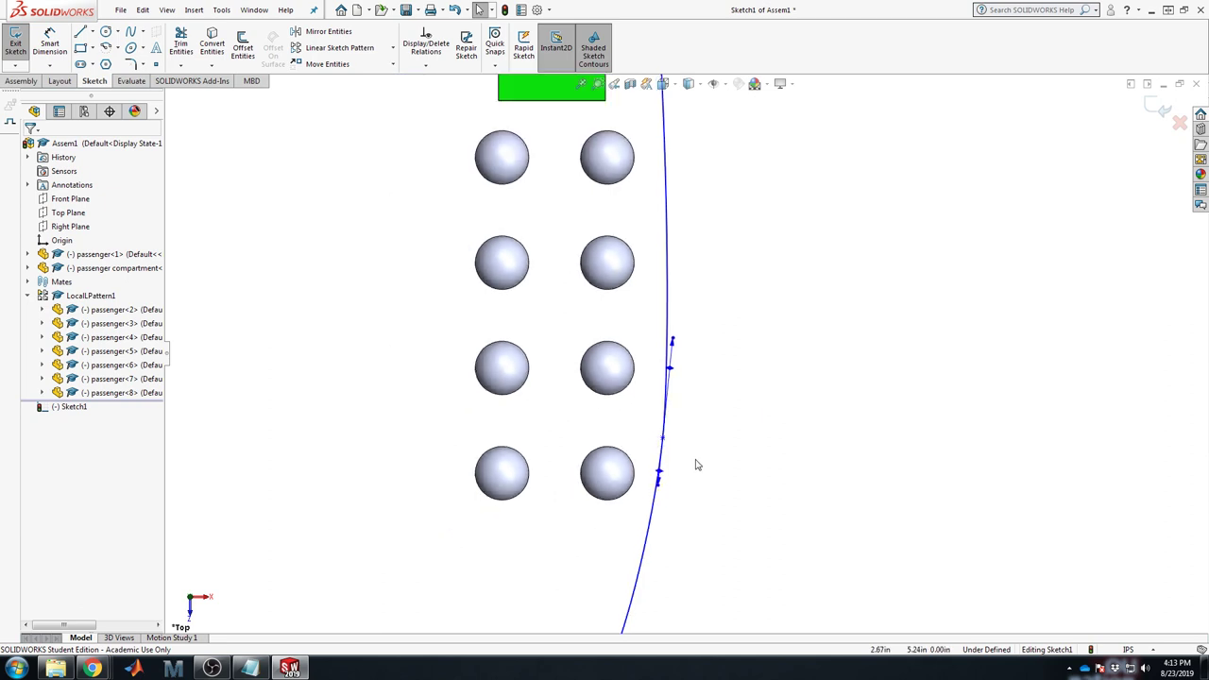
click(674, 342)
drag(683, 327, 672, 352)
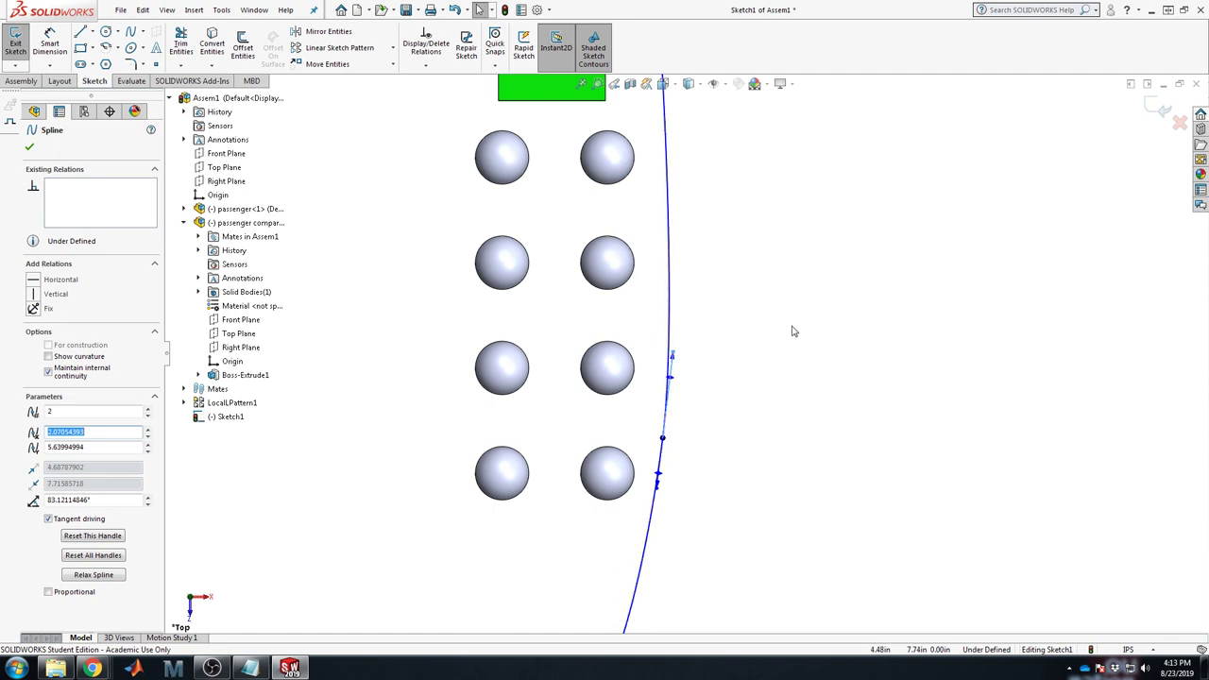
click(799, 424)
scroll(656, 529, up, 6)
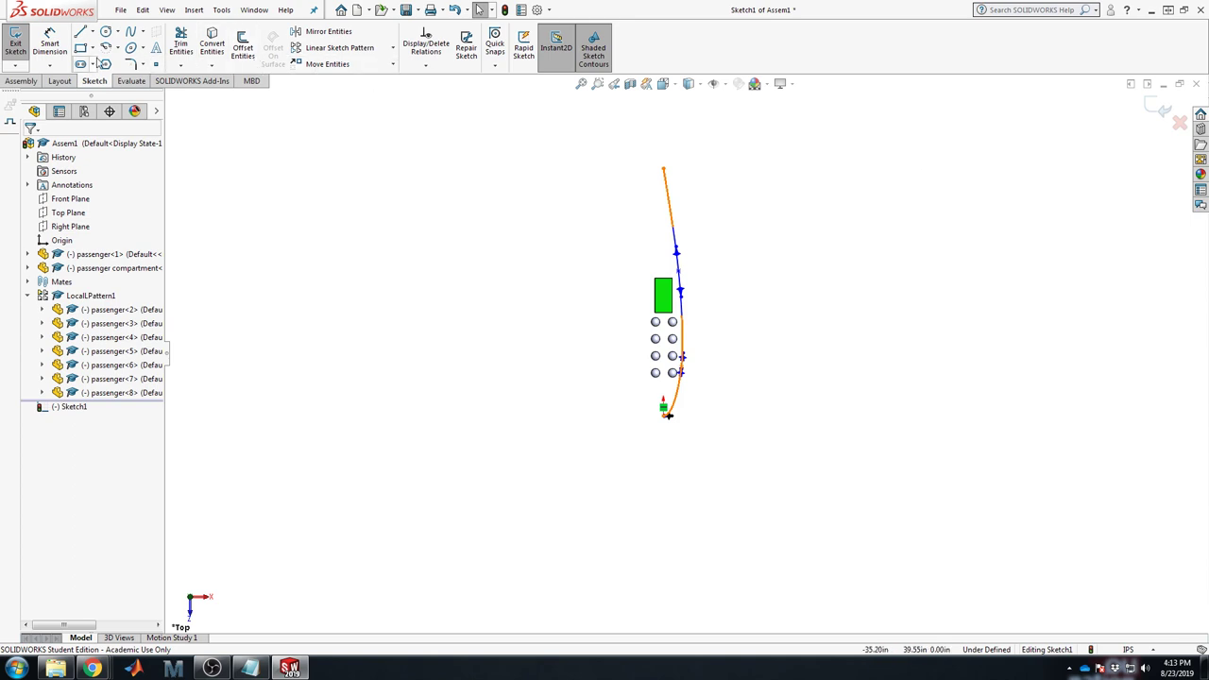
Sketch a vertical centerline from the spline's far endpoint through the origin and well beyond it.
click(328, 31)
key(Escape)
click(92, 32)
click(102, 59)
click(663, 170)
click(663, 522)
key(Escape)
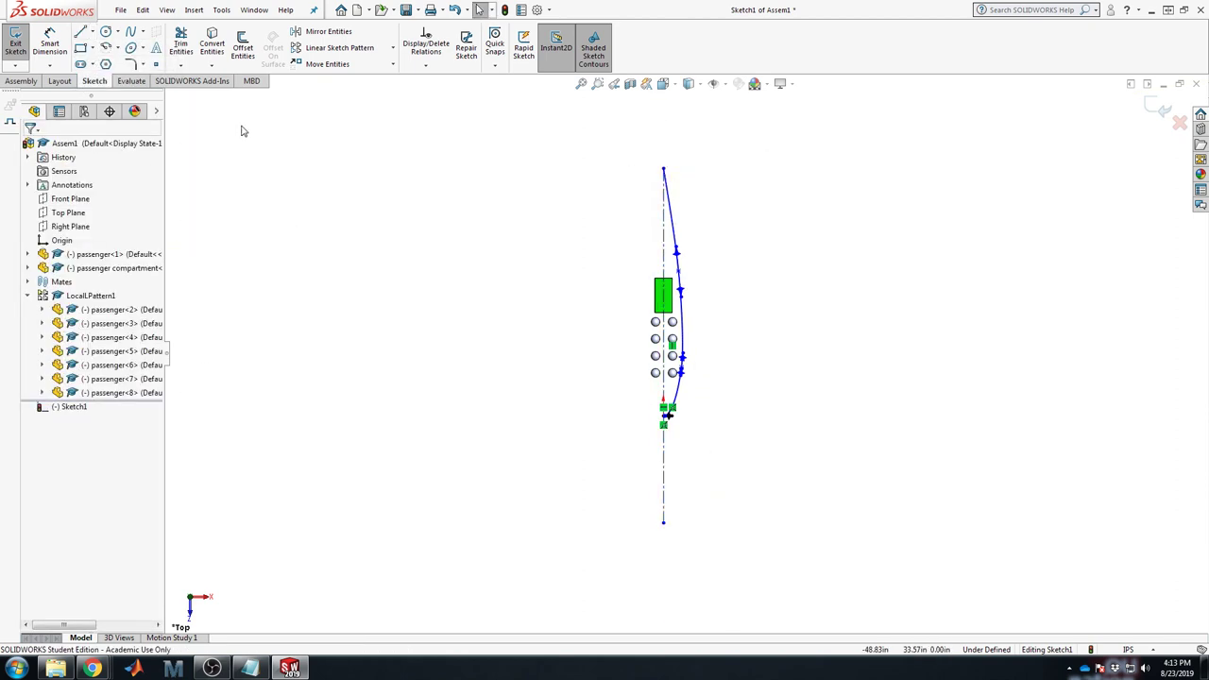
Mirror the spline about the vertical centerline, keeping the original.
click(328, 31)
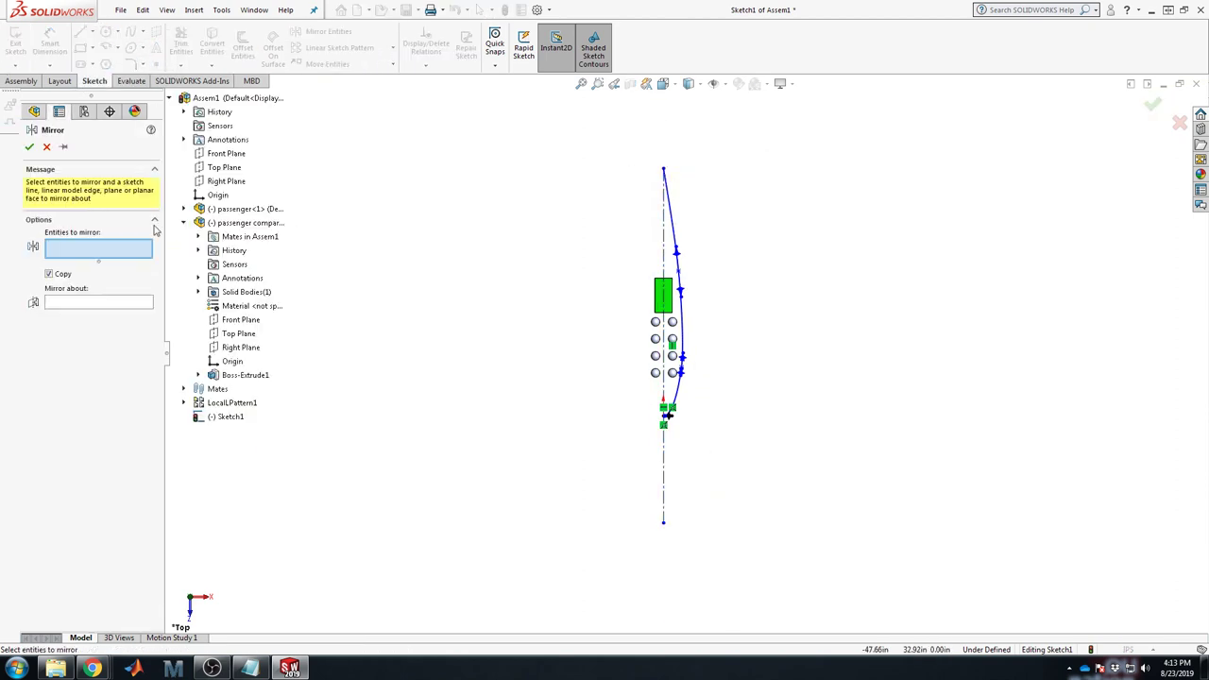
click(679, 241)
click(93, 303)
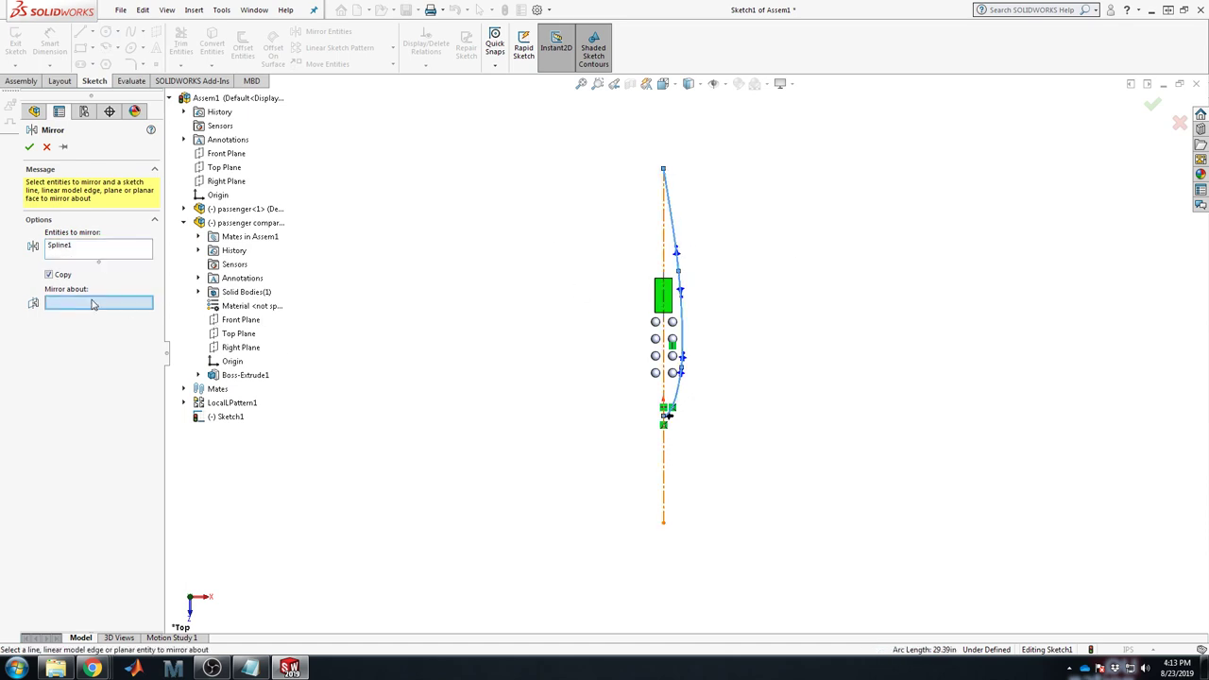
click(664, 243)
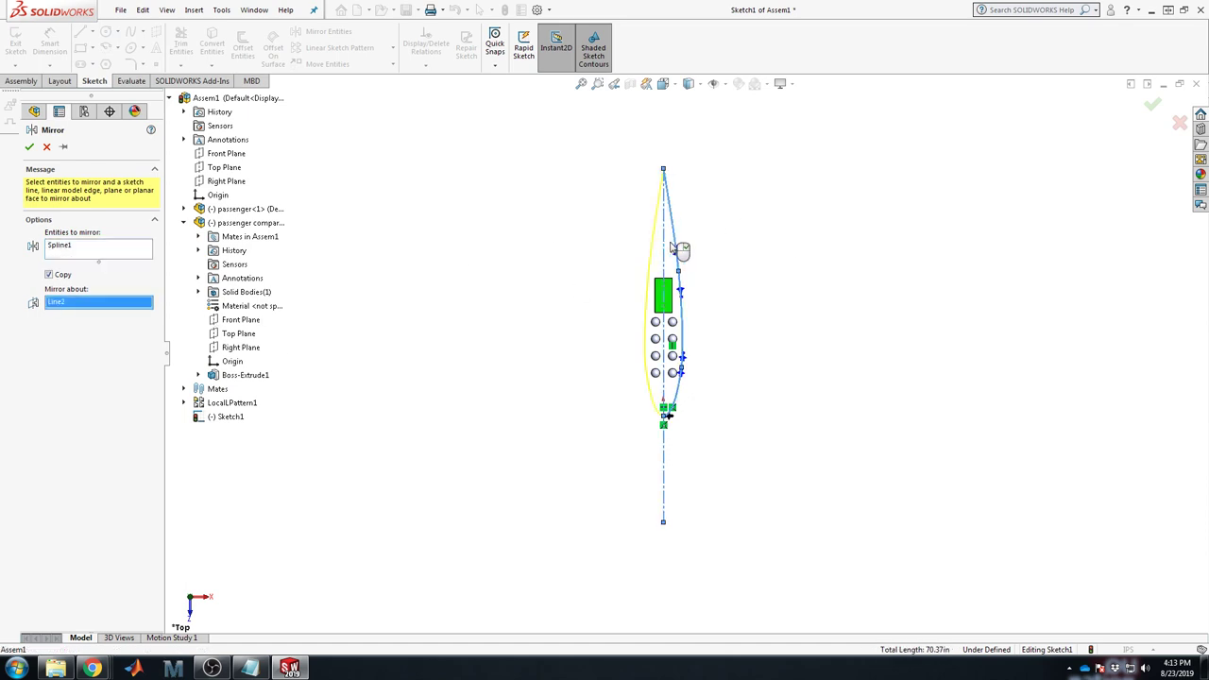
click(29, 146)
Adjust the tangent handle at the mirrored spline's lower interior point beside the spheres.
scroll(678, 391, down, 5)
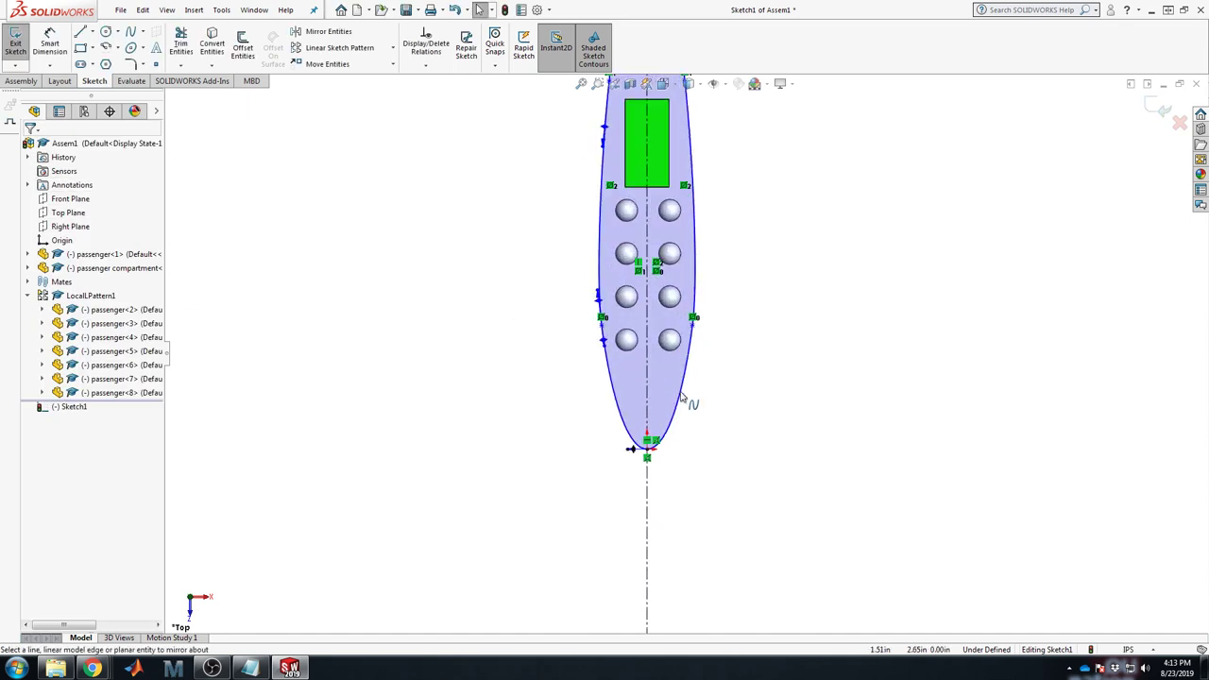
scroll(699, 450, down, 3)
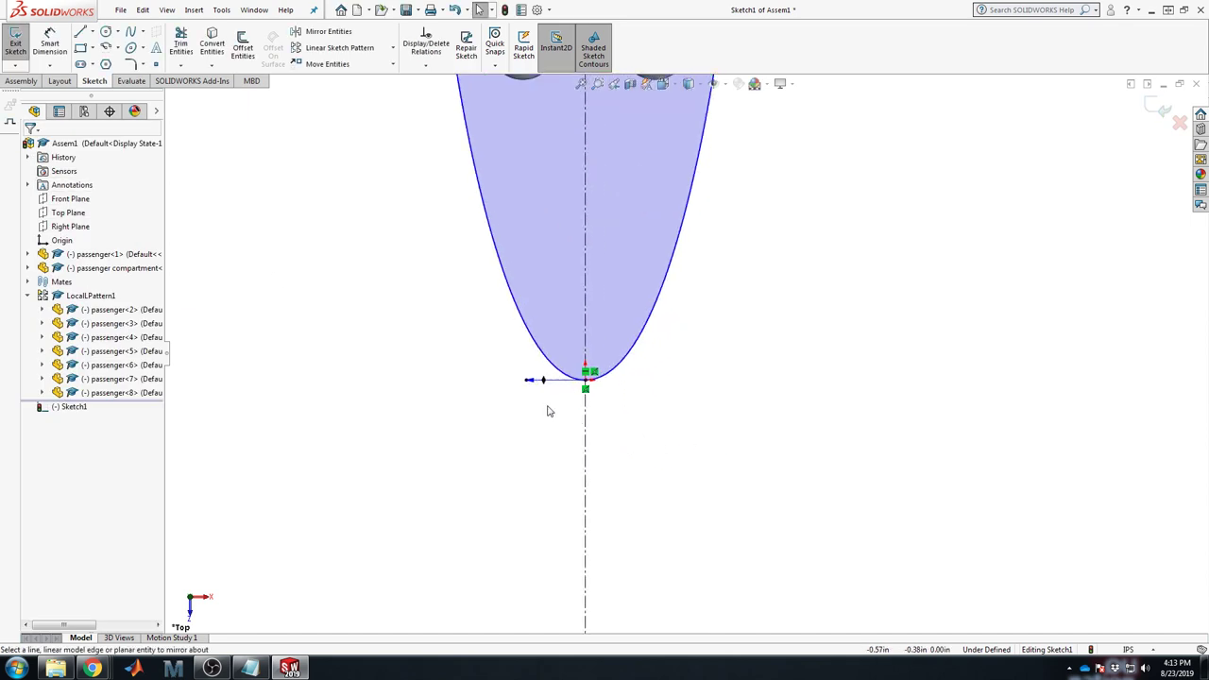
scroll(548, 341, up, 4)
scroll(615, 218, down, 1)
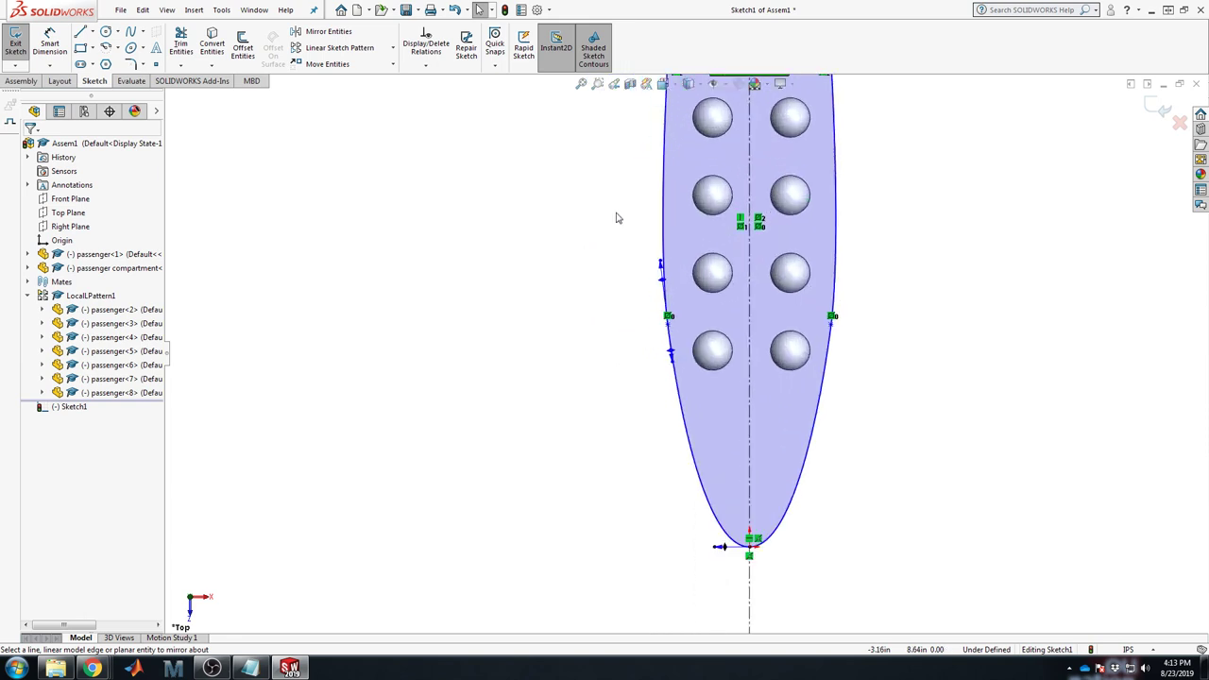
scroll(616, 218, down, 1)
mouse_move(672, 288)
mouse_down()
mouse_move(656, 280)
mouse_move(635, 333)
mouse_move(641, 281)
mouse_move(669, 274)
mouse_up()
scroll(840, 346, up, 5)
scroll(732, 317, up, 2)
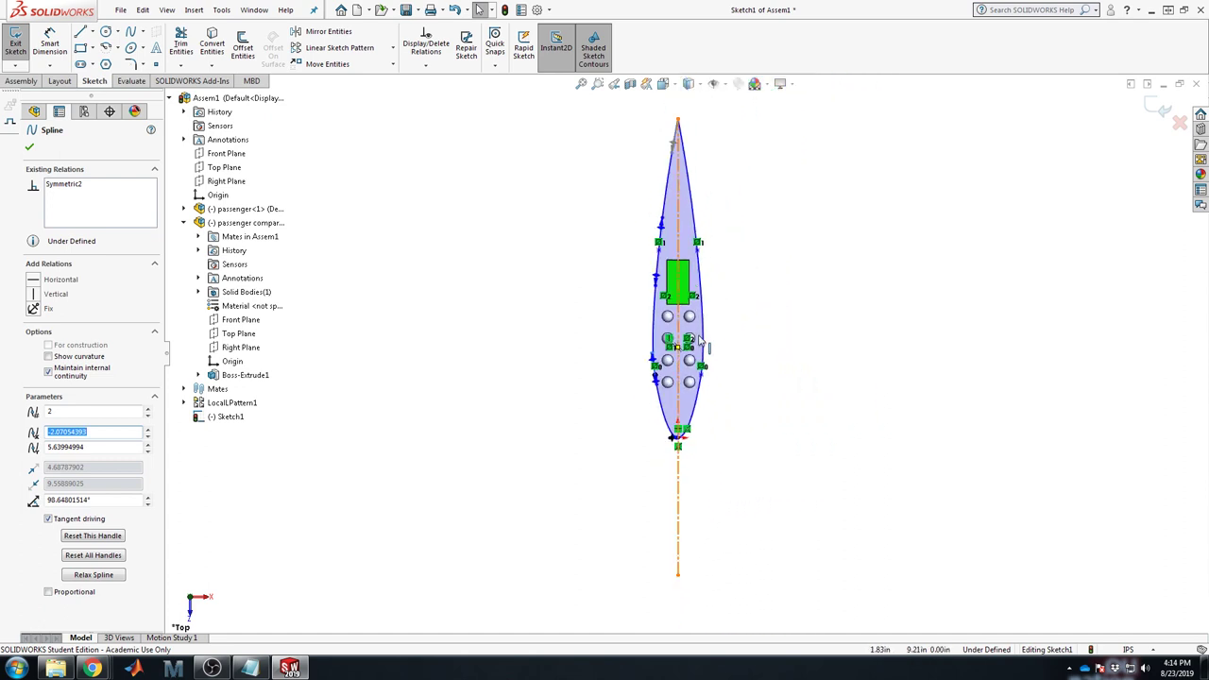
Finish the Top Plane outline sketch, keeping its changes, and clear the selection.
scroll(693, 357, down, 1)
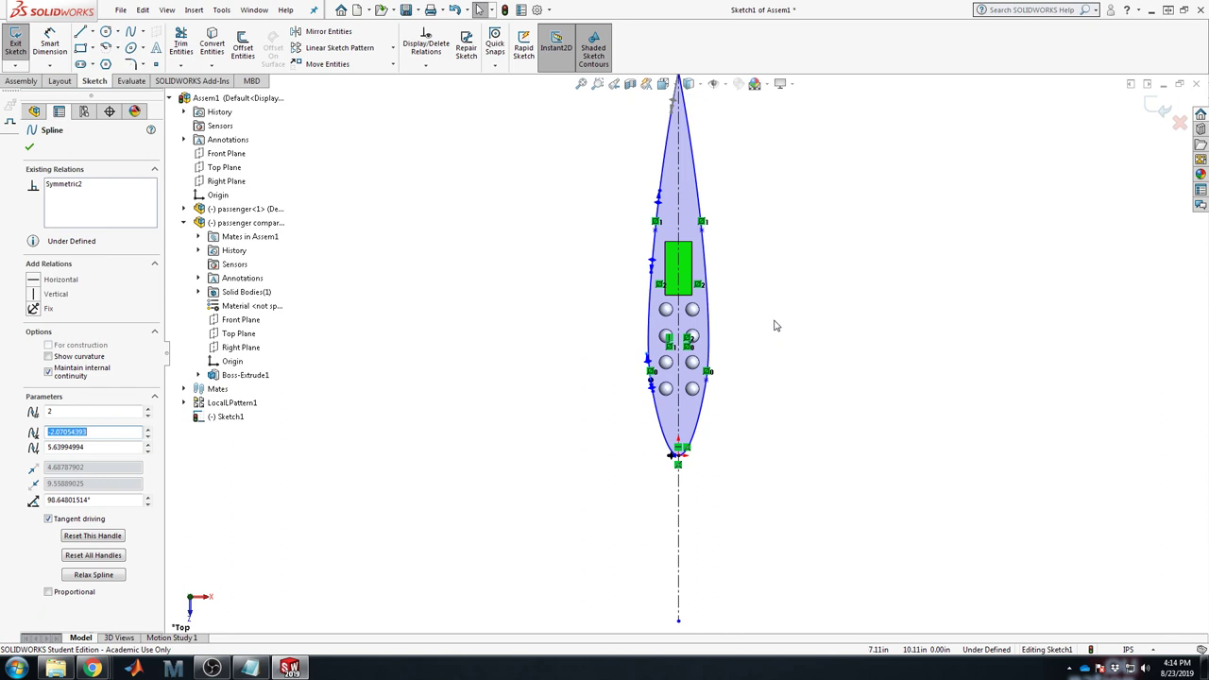
click(1157, 107)
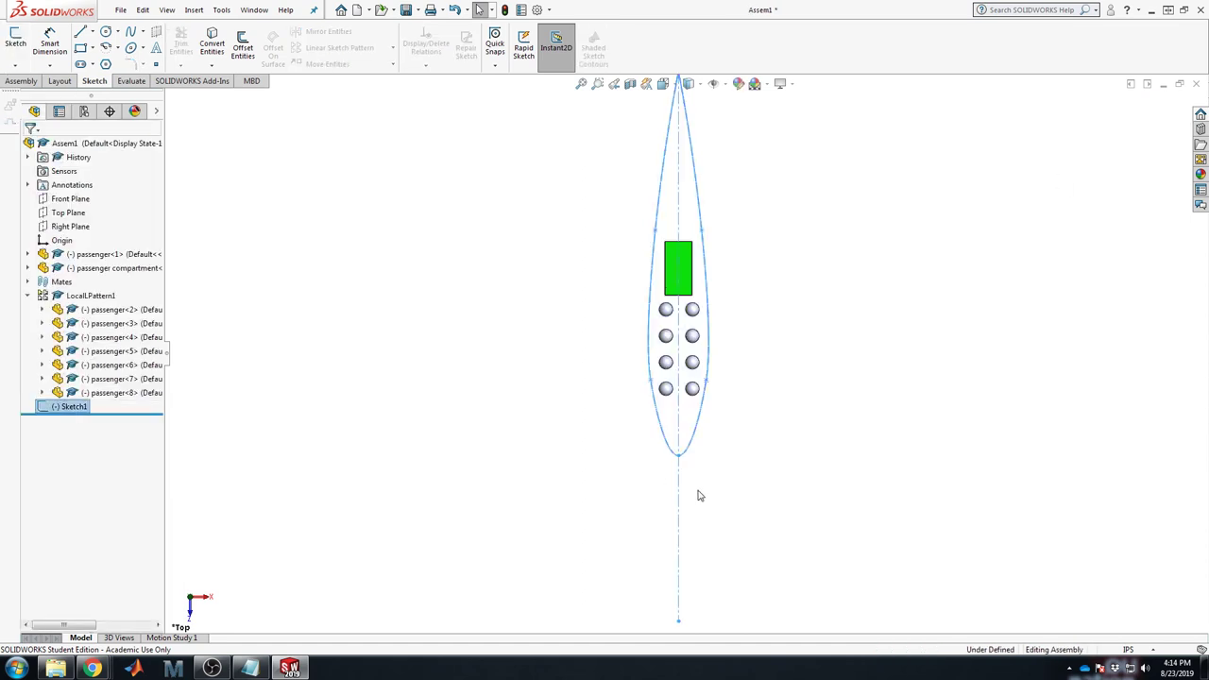
click(795, 421)
Start a new sketch on the Right Plane, viewed from the right side.
key(space)
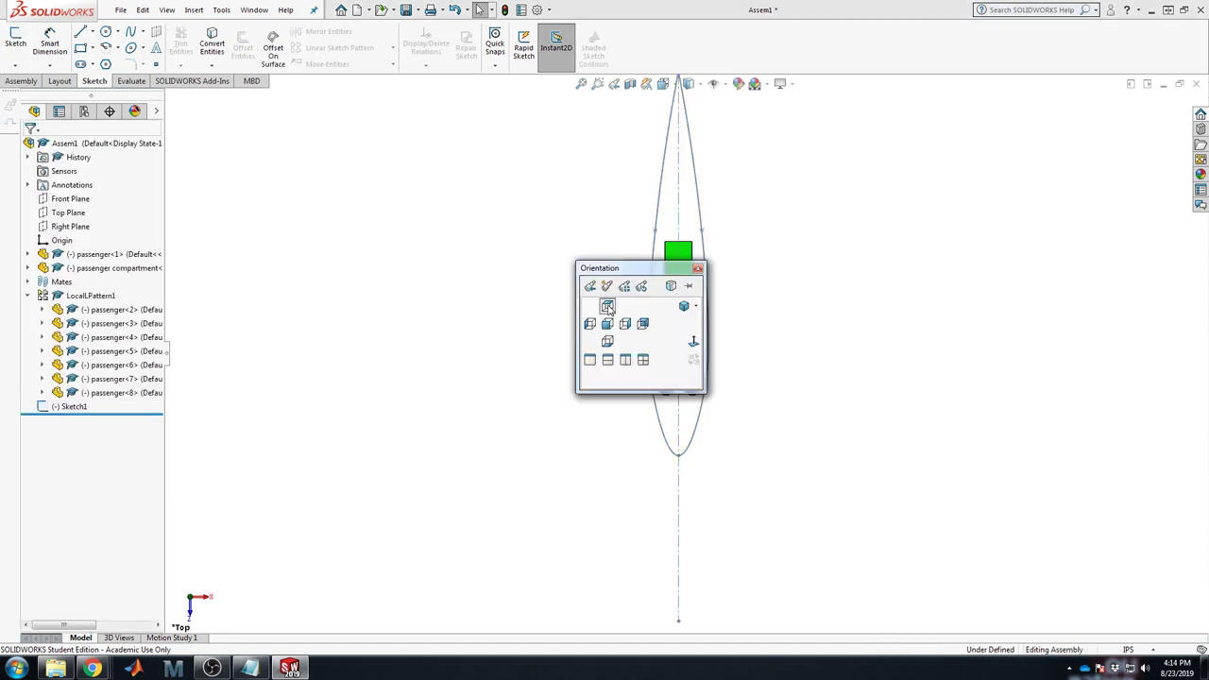
click(610, 325)
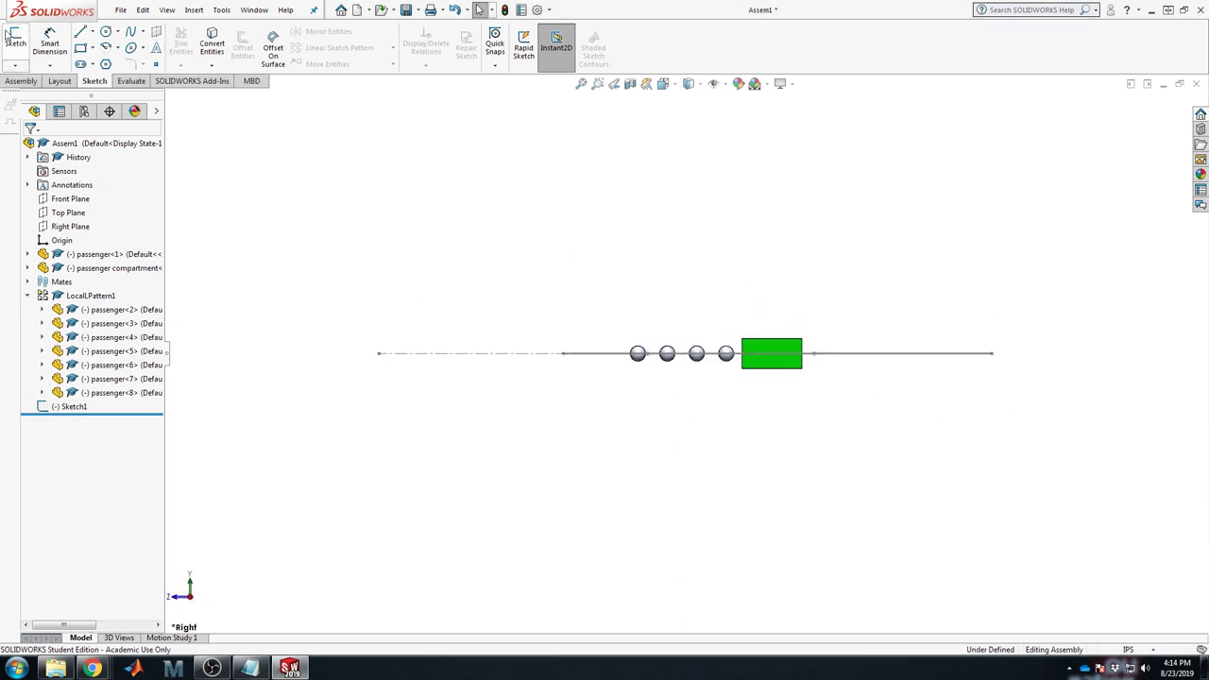
click(76, 230)
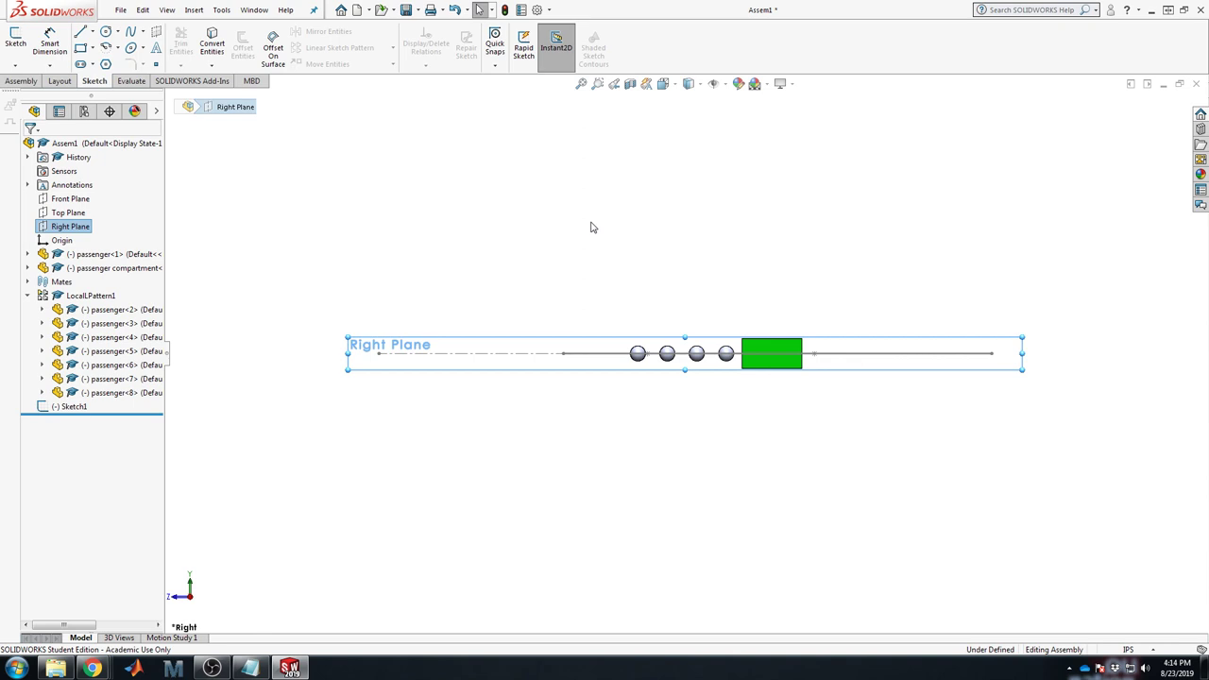
middle_drag(526, 235, 539, 281)
key(space)
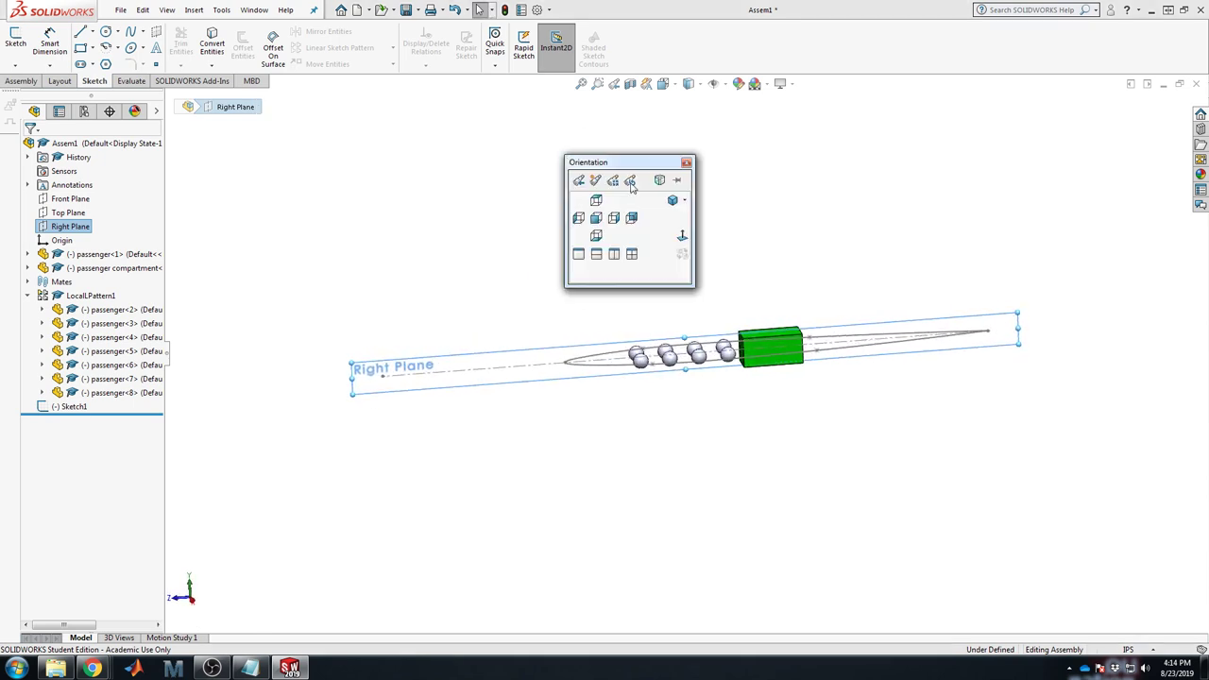
click(615, 218)
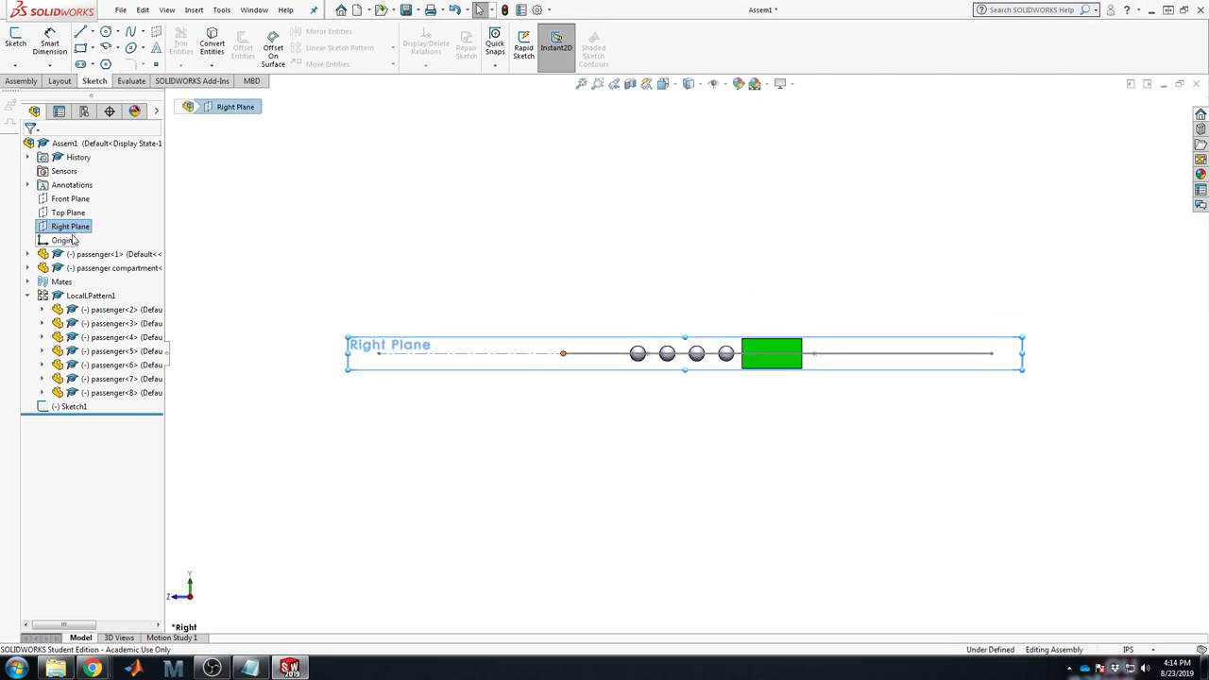
click(15, 40)
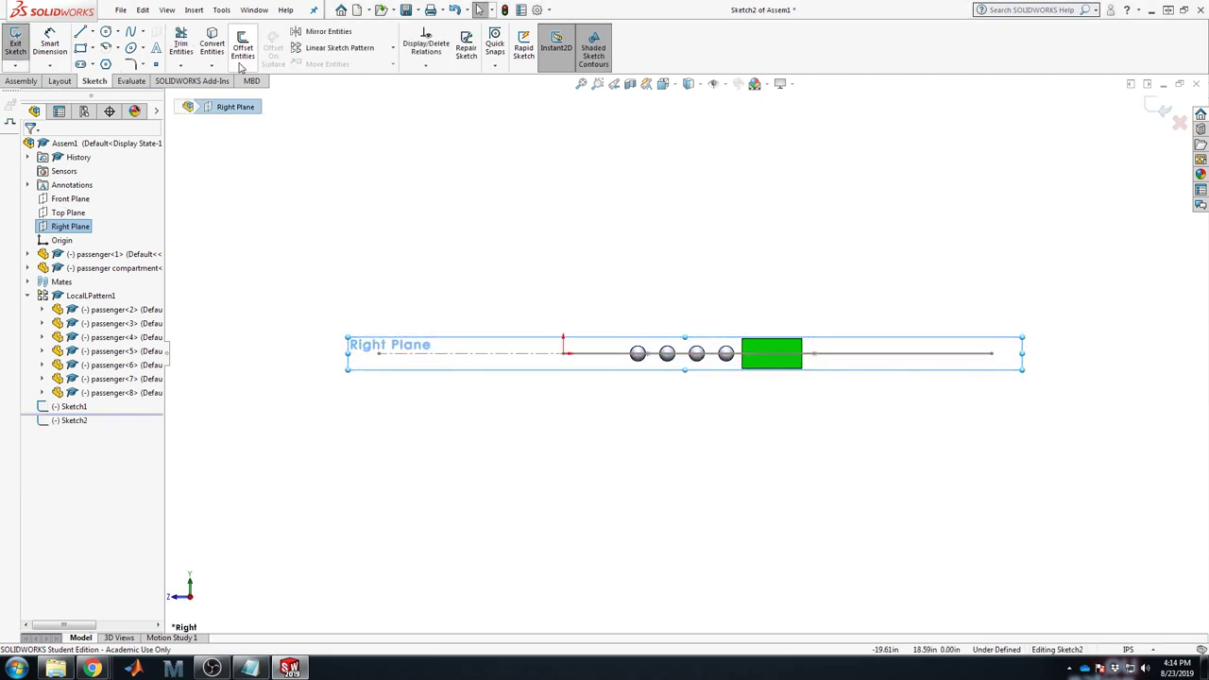
Sketch a four-point spline from the origin over the spheres and compartment, ending about 30.07 in along and 1.96 in above the origin.
click(130, 33)
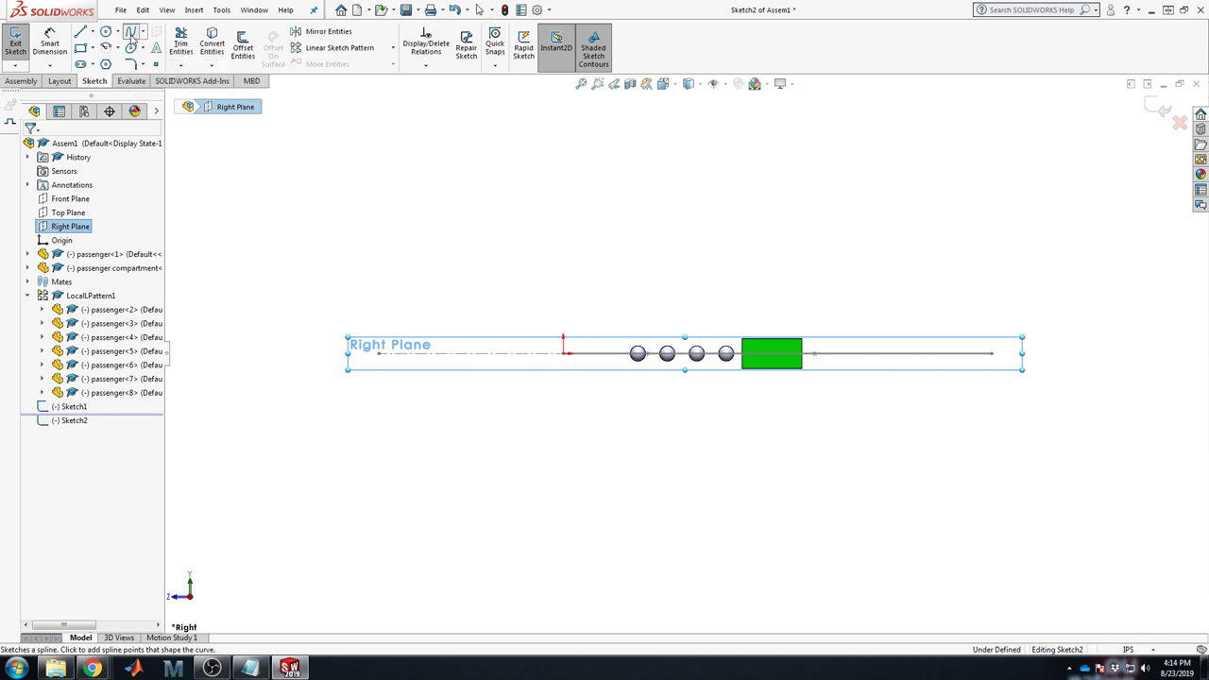
click(565, 353)
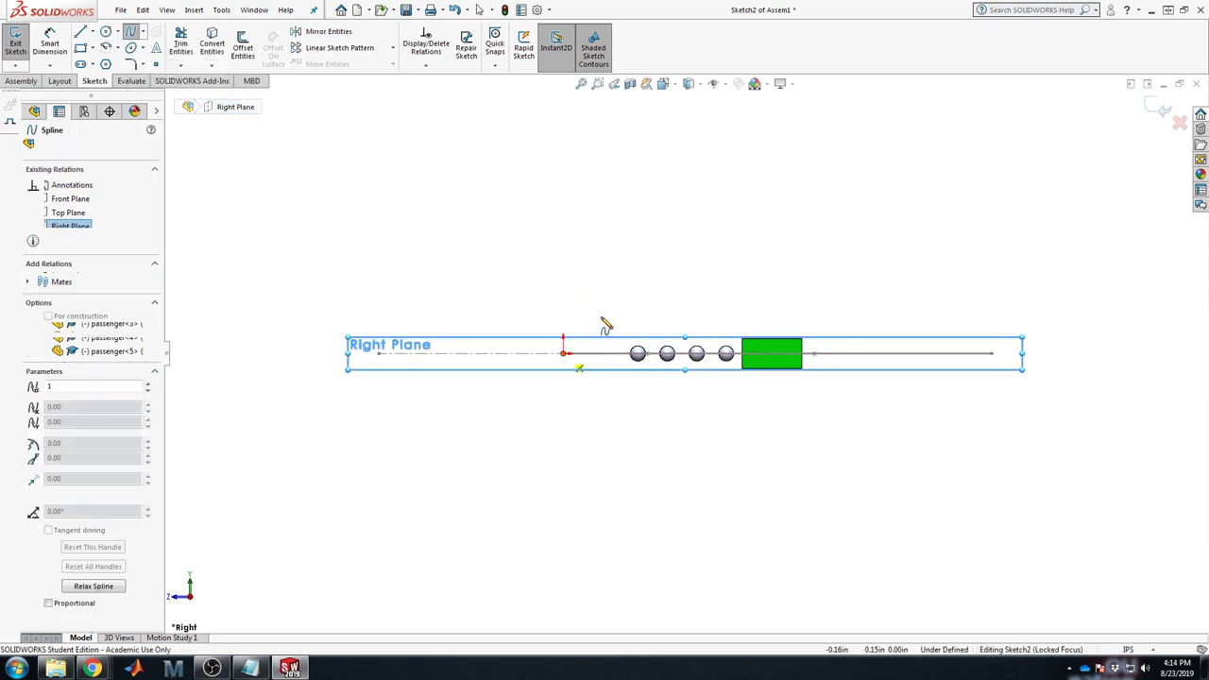
click(662, 329)
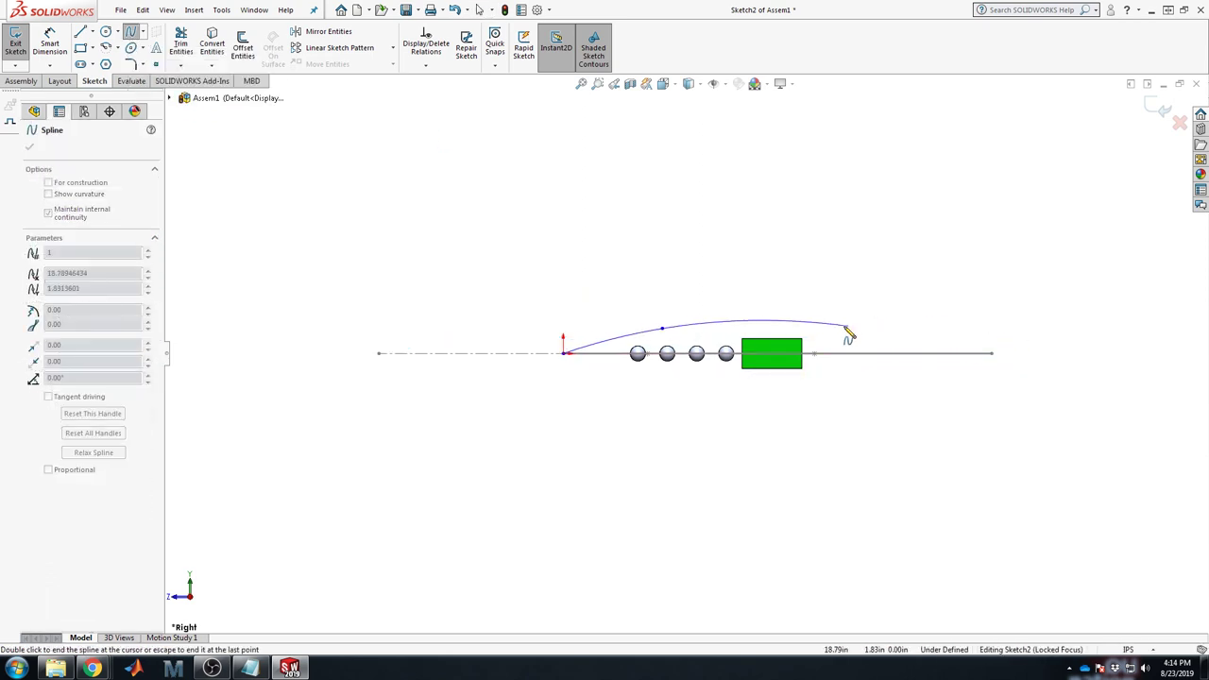
click(807, 321)
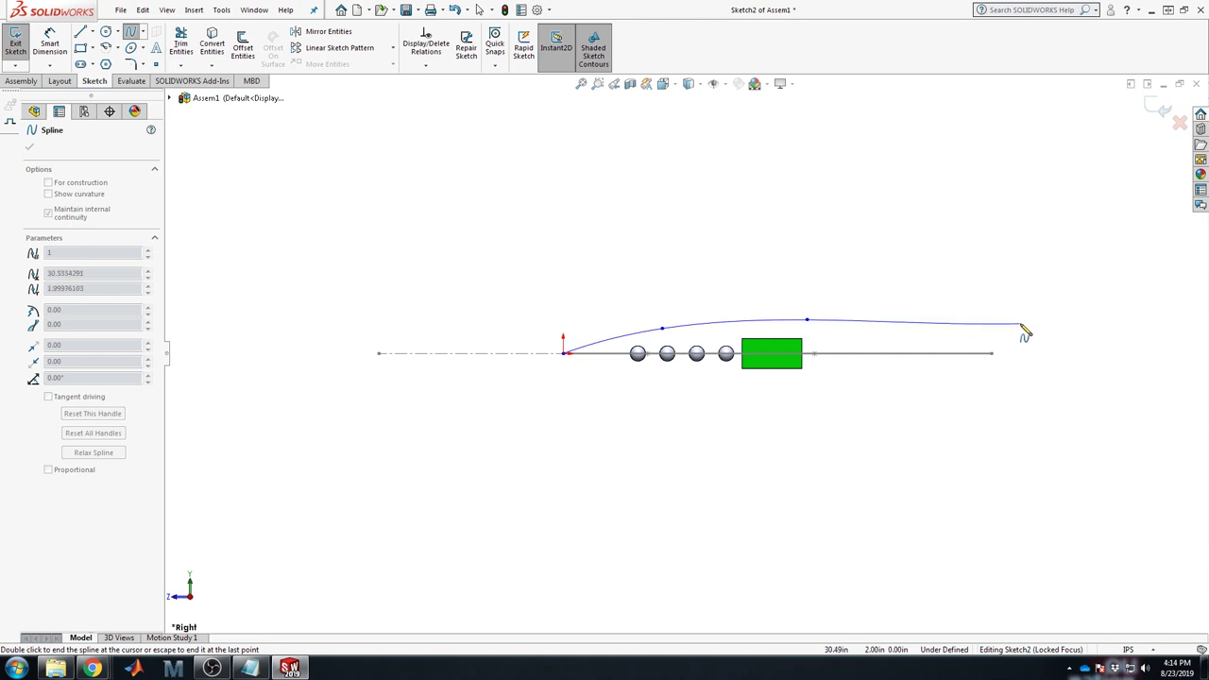
key(Escape)
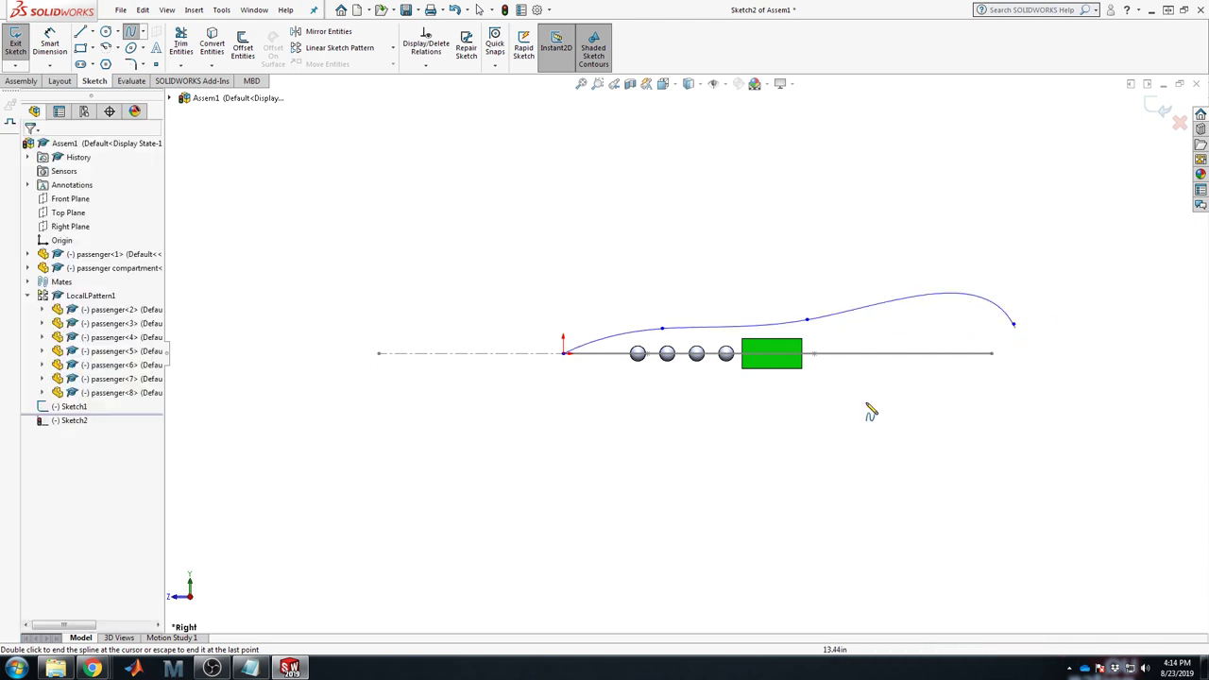
Adjust the tangent handle at the upper spline's far endpoint to an angle of about -0.9°.
click(937, 328)
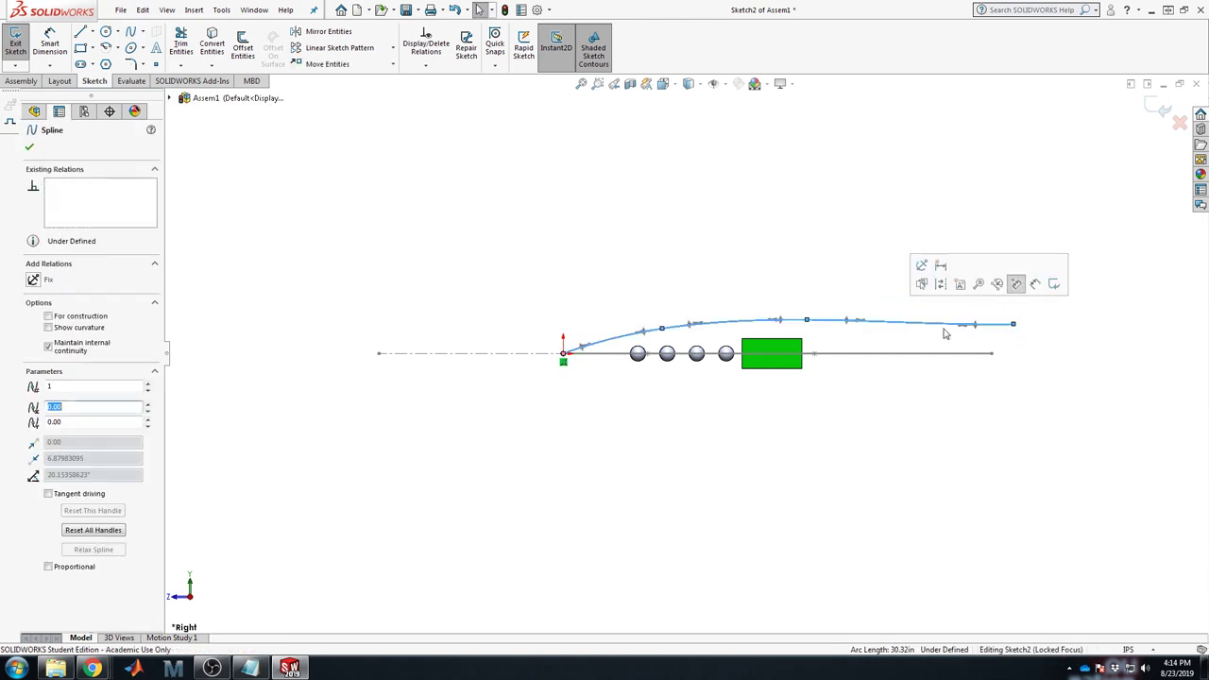
click(960, 326)
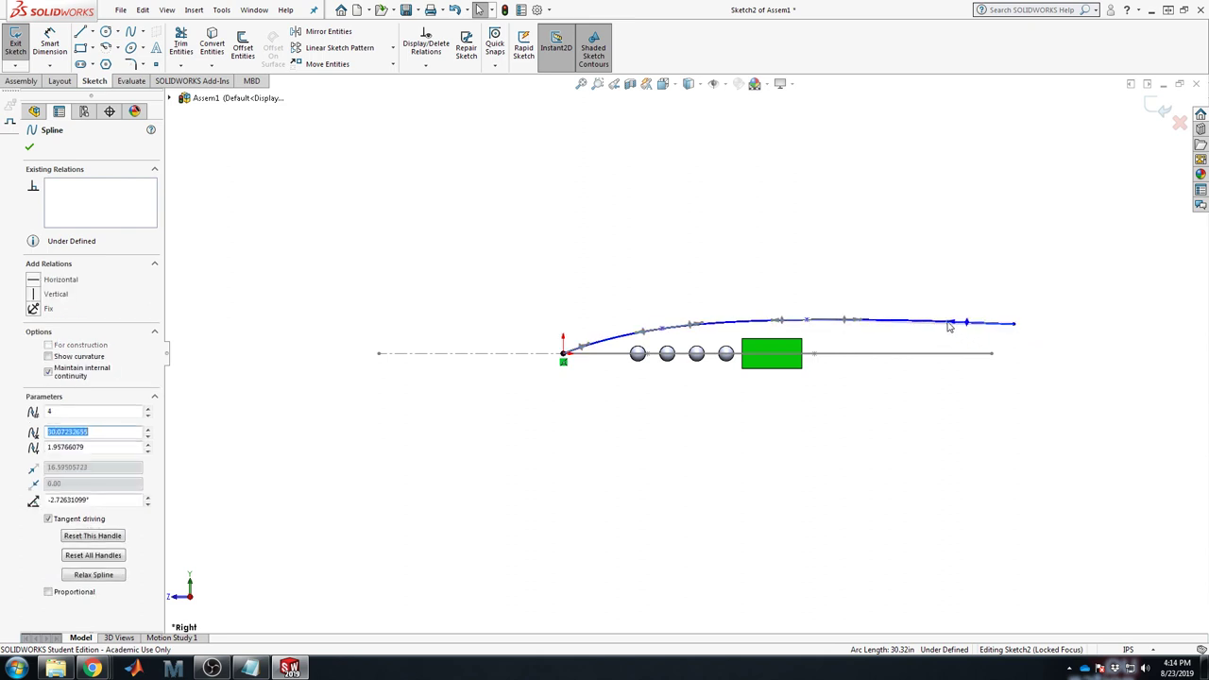
drag(924, 328, 936, 328)
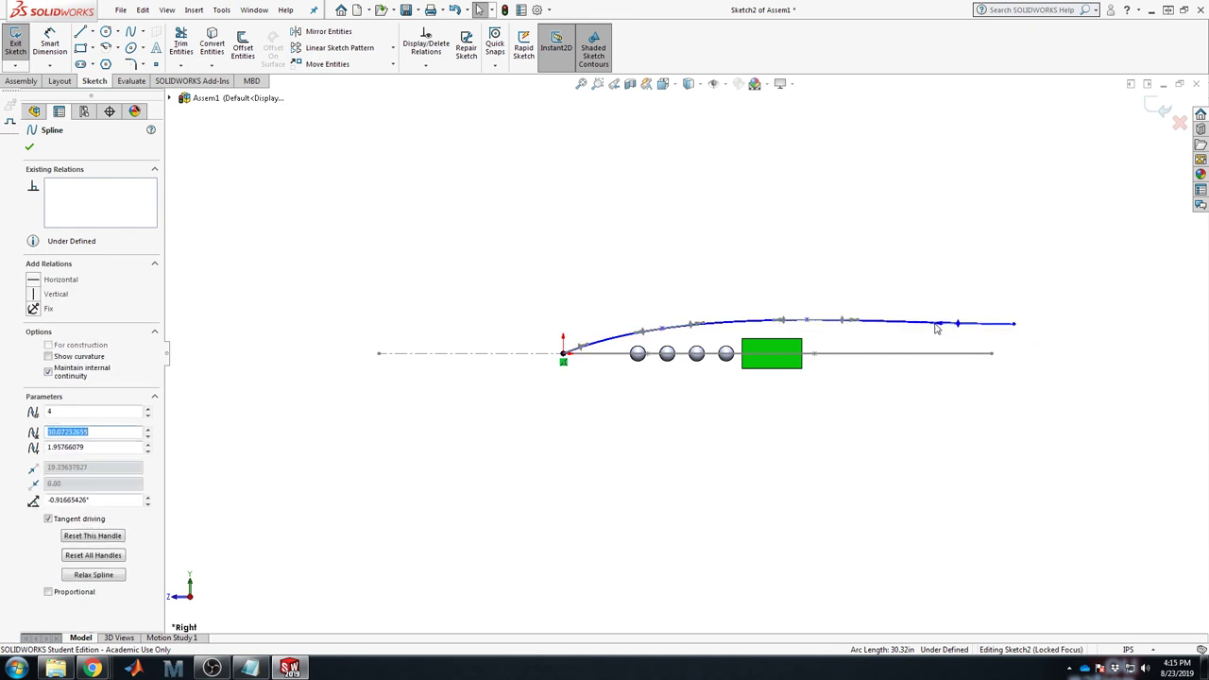
Turn the upper spline's tangent handle at the origin upright, constrain it vertical and adjust its length.
scroll(614, 342, down, 5)
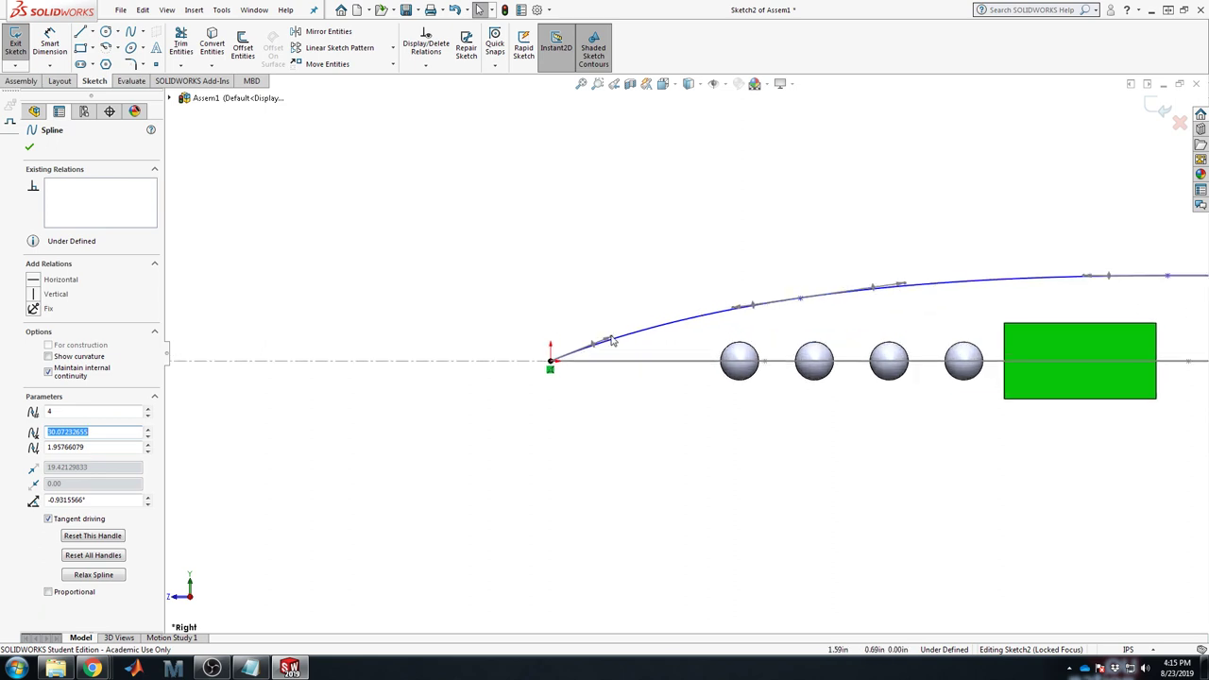
drag(611, 345, 551, 342)
click(36, 296)
click(551, 345)
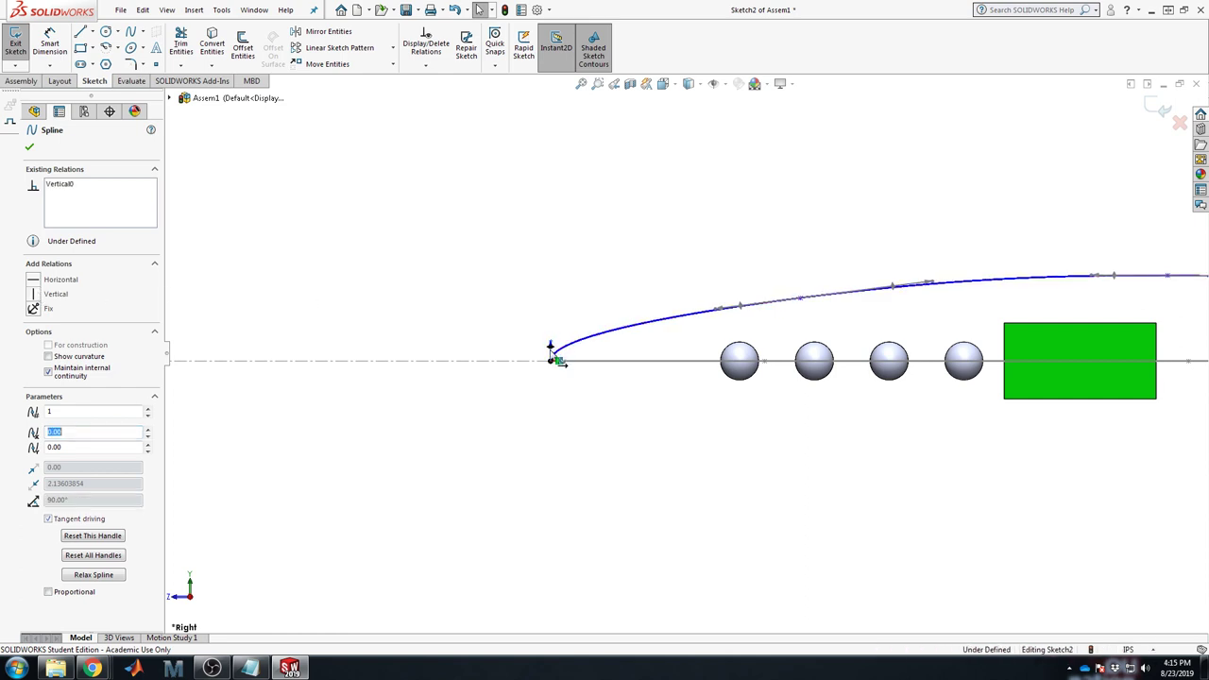
Move the upper spline's first interior point to about 4.05 in, 1.60 in, and reshape the curve with the point just past the compartment.
key(f)
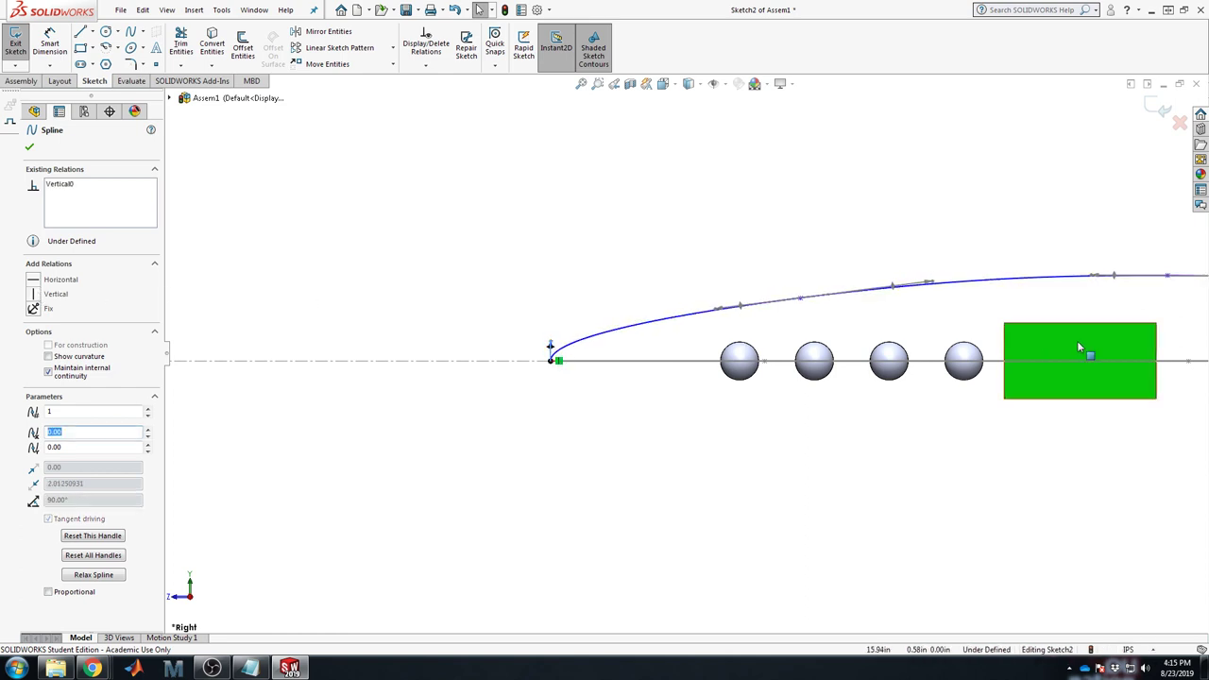
drag(737, 307, 737, 323)
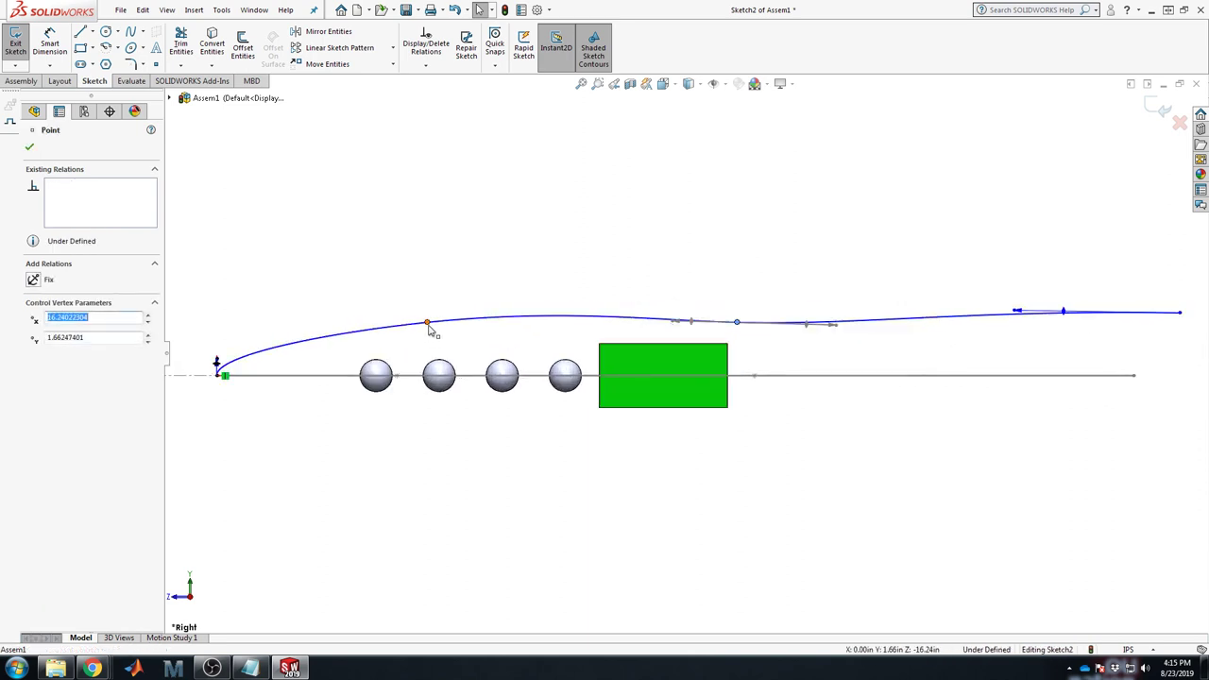
drag(425, 333, 345, 324)
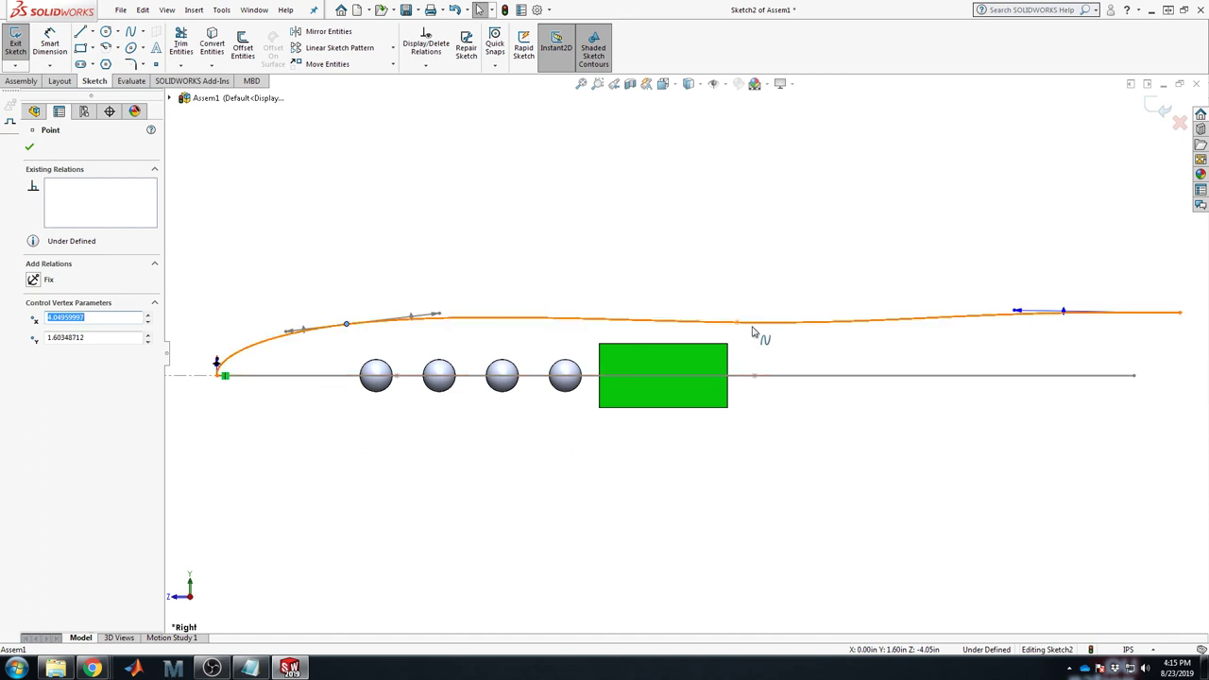
drag(738, 323, 743, 313)
click(703, 216)
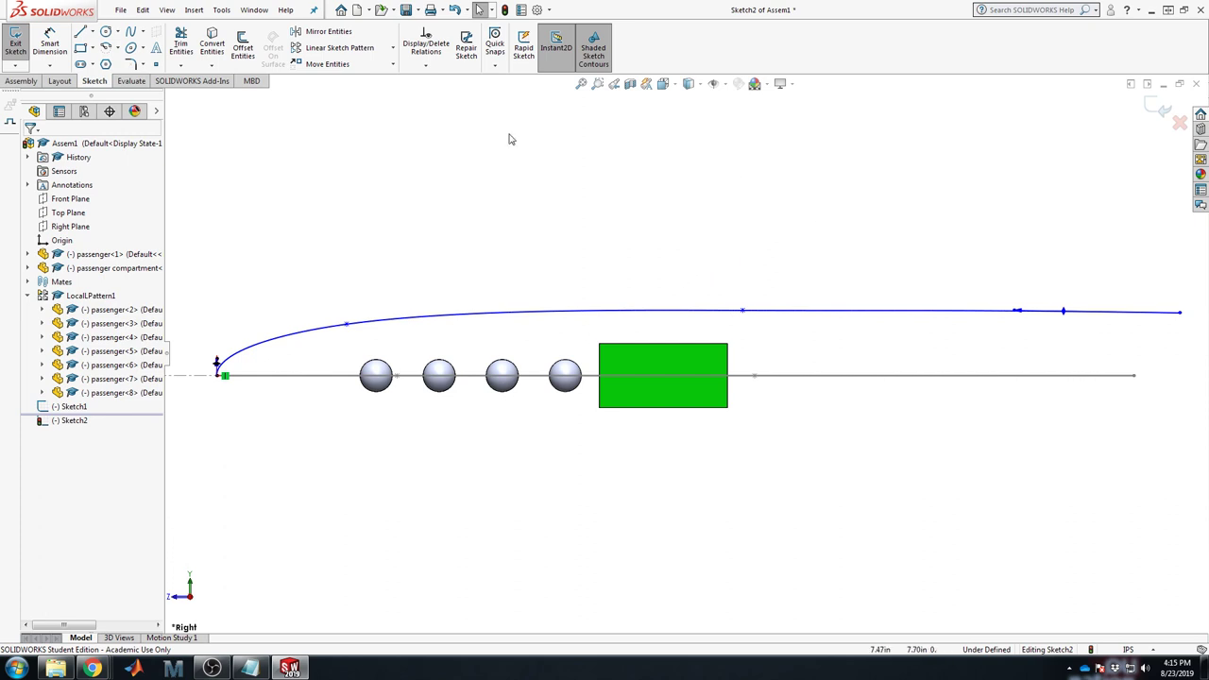
Sketch a five-point spline from the origin below the spheres and compartment, ending directly below the upper spline's endpoint at about 0.78 in height.
click(130, 32)
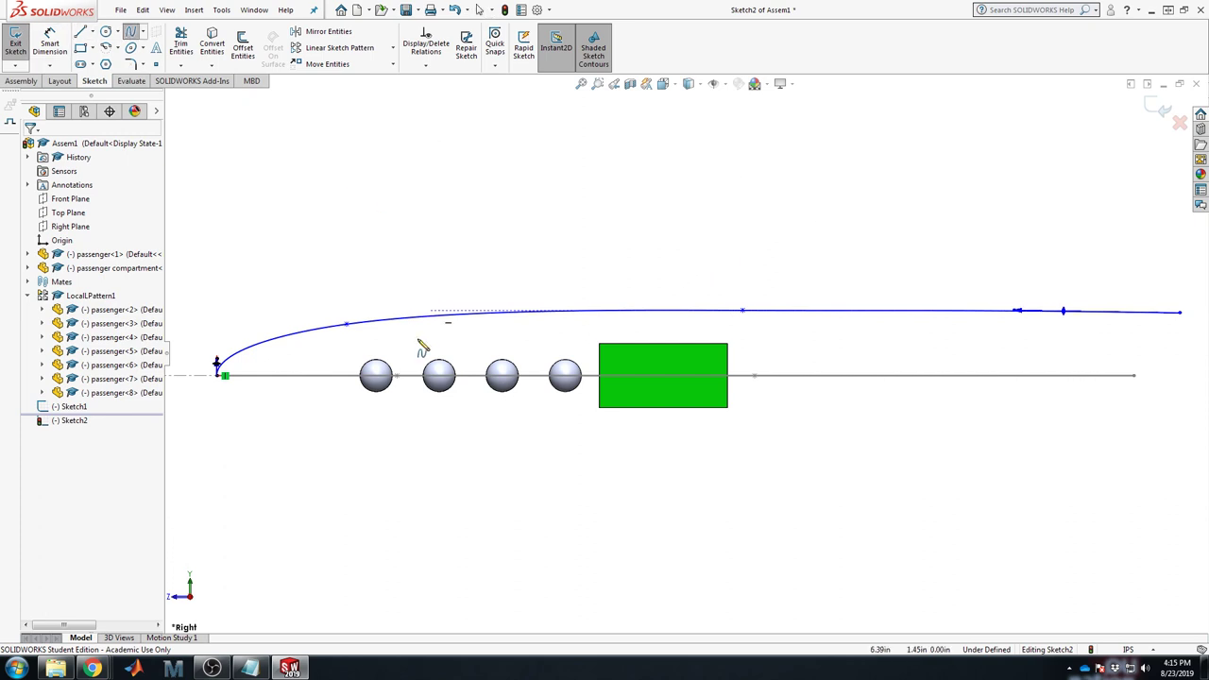
click(222, 375)
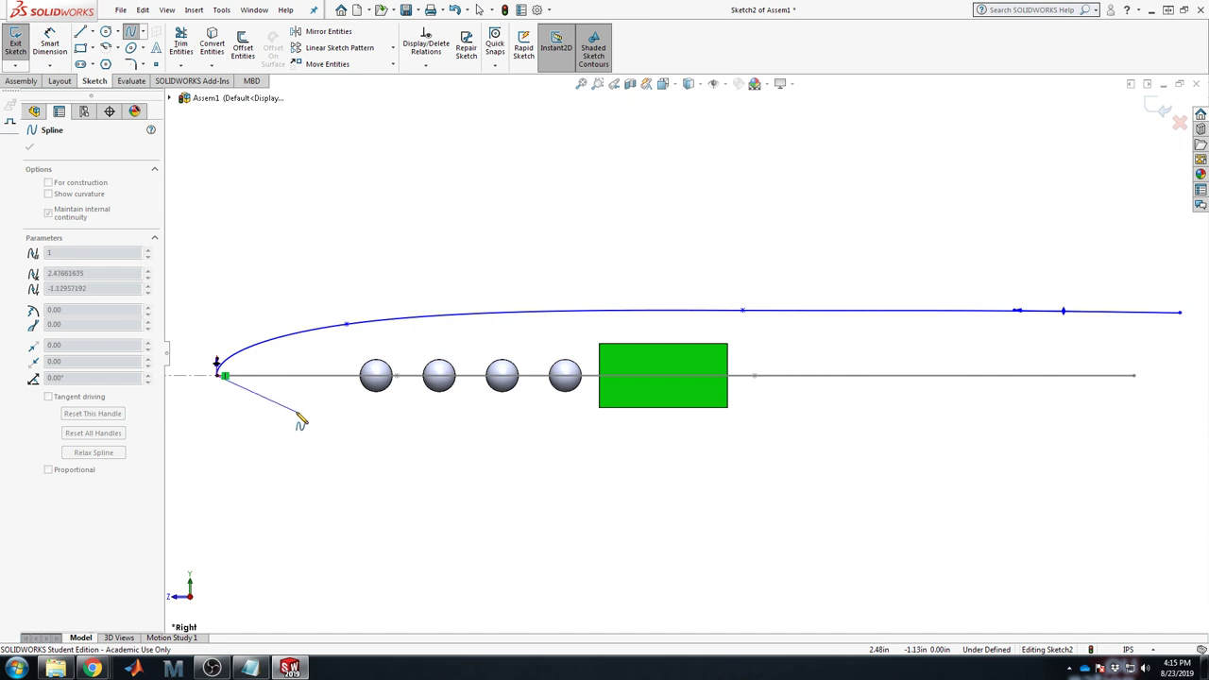
click(267, 428)
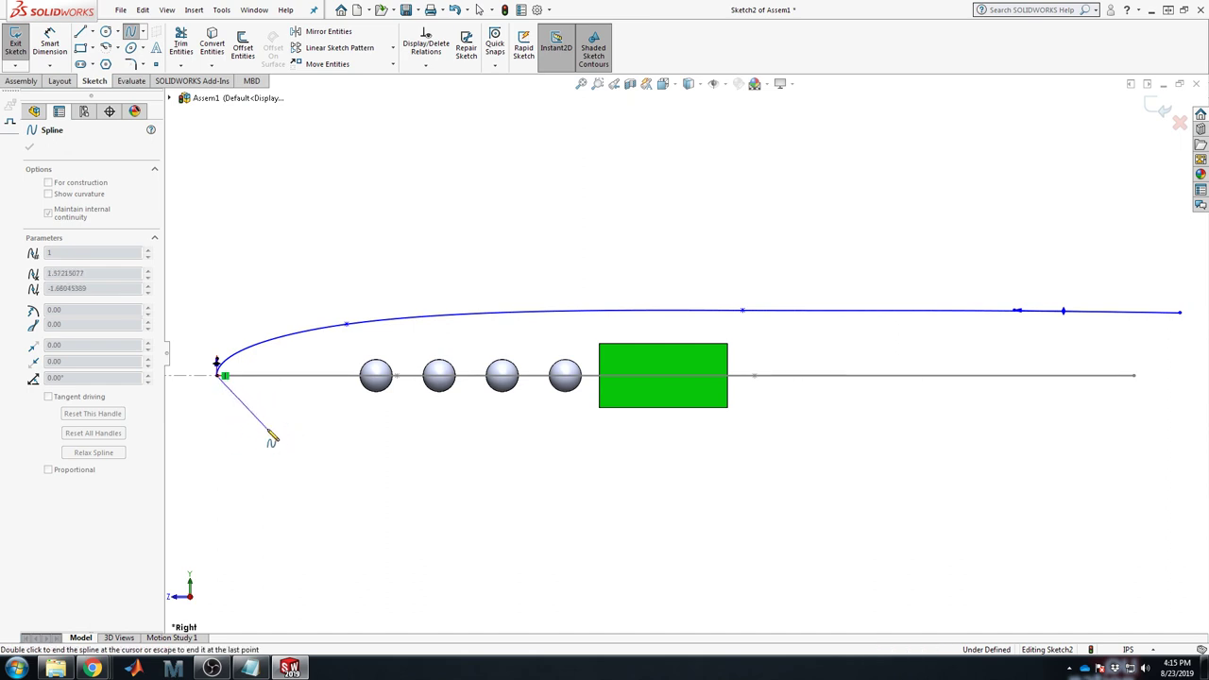
click(504, 454)
click(869, 419)
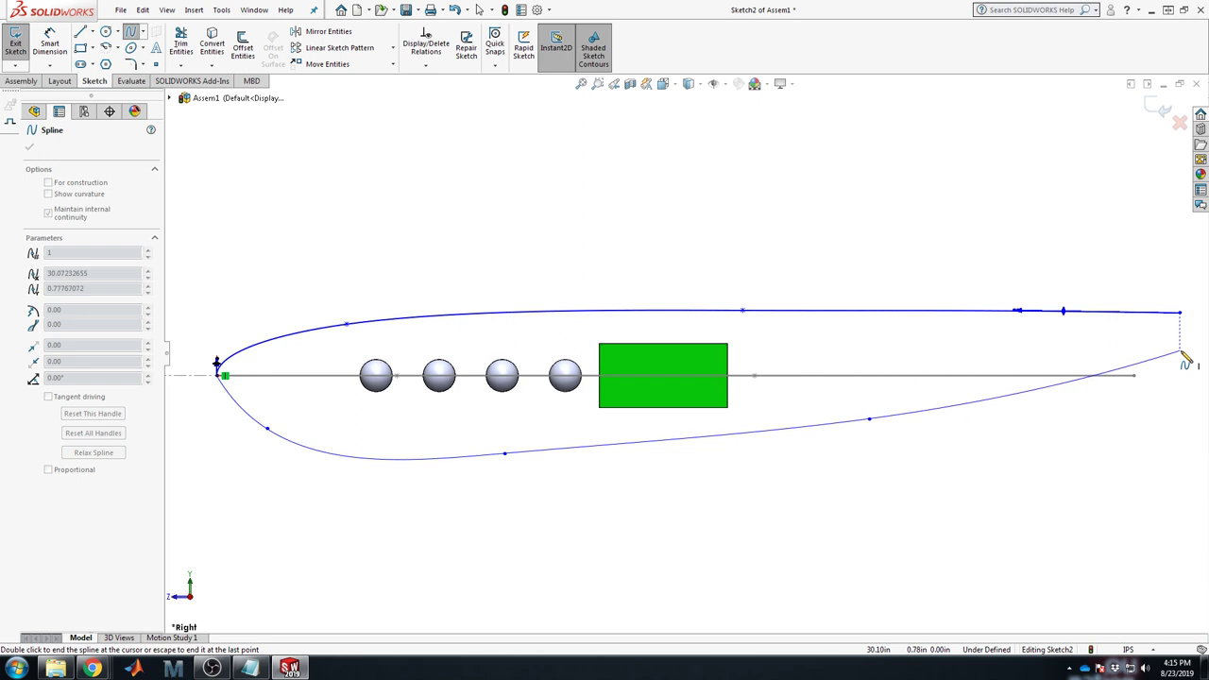
double_click(1185, 356)
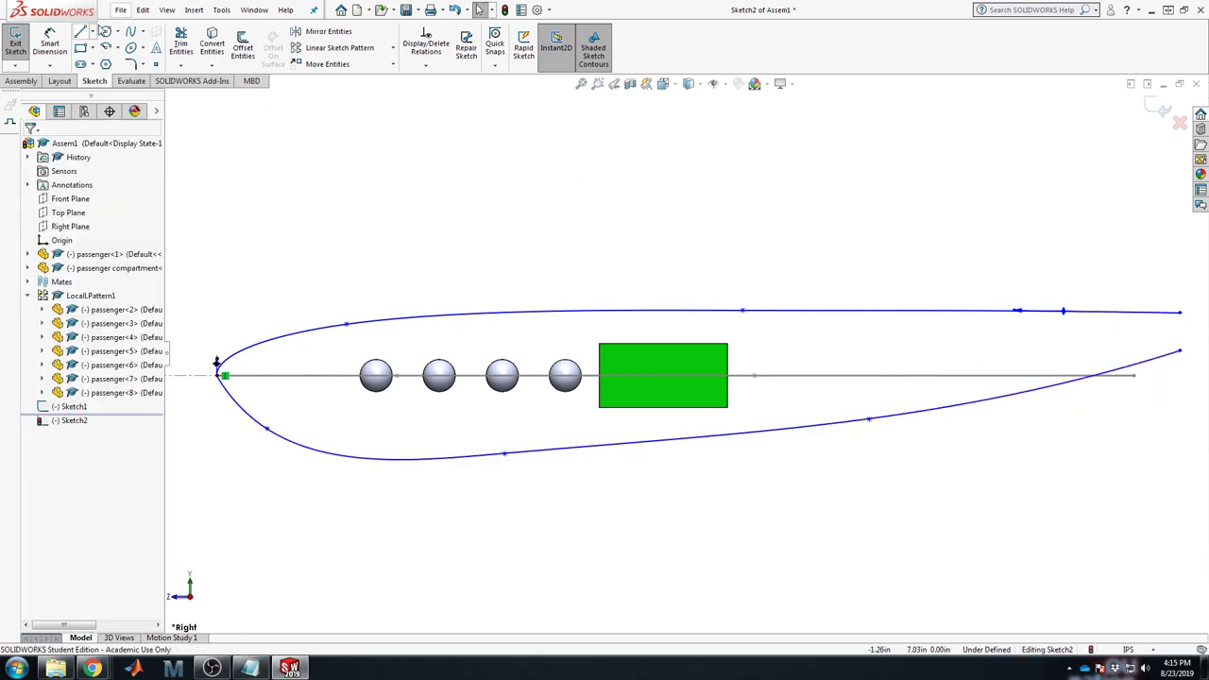
Close the side profile with a vertical line between the far endpoints of the upper and lower splines.
click(81, 32)
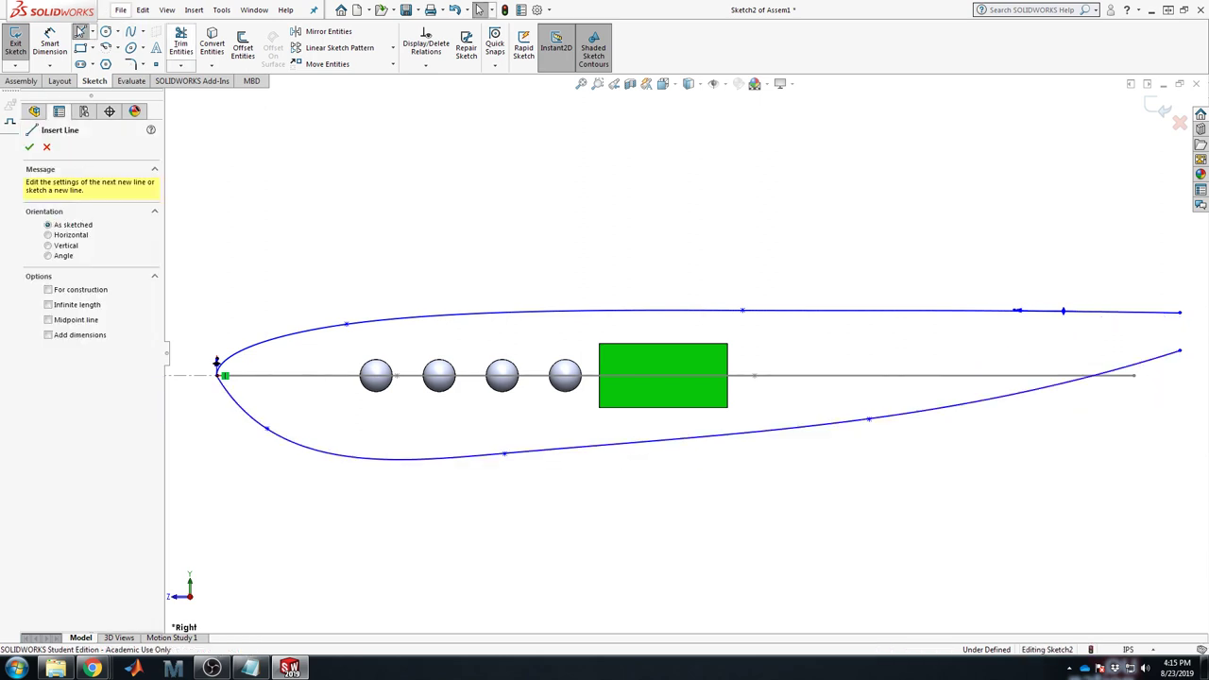
click(1180, 312)
click(1180, 353)
key(Escape)
Turn the lower spline's tangent handle at the origin downward and constrain it vertical.
click(226, 400)
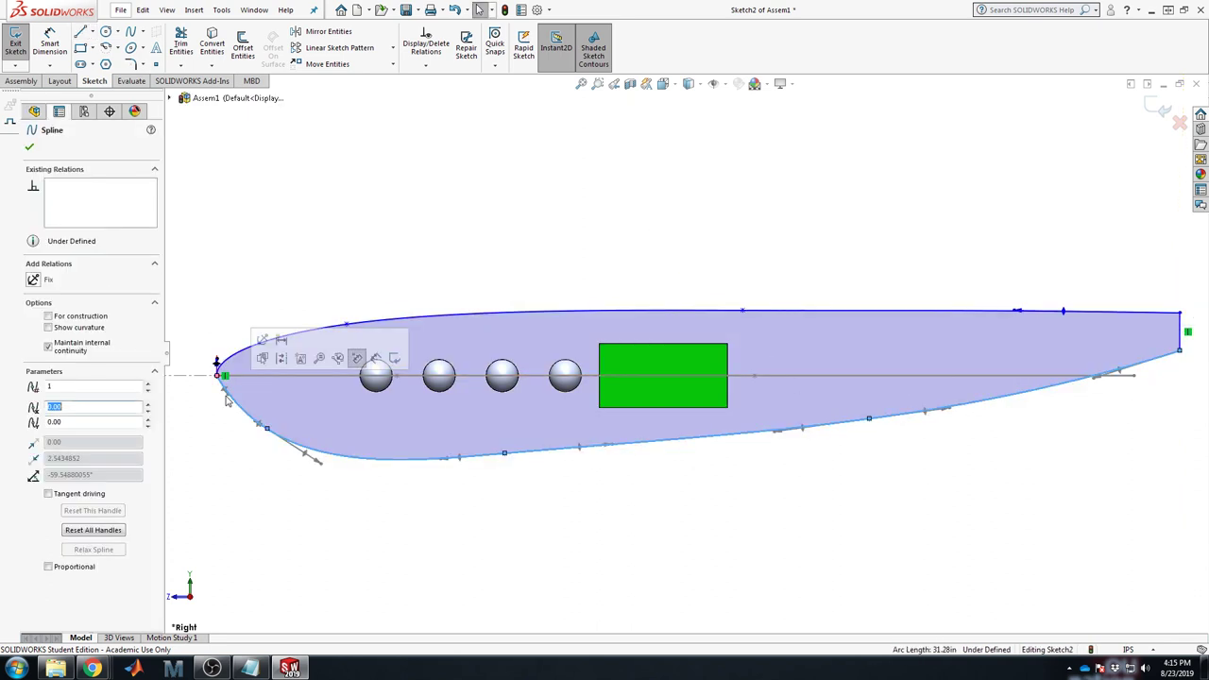
drag(233, 400, 219, 401)
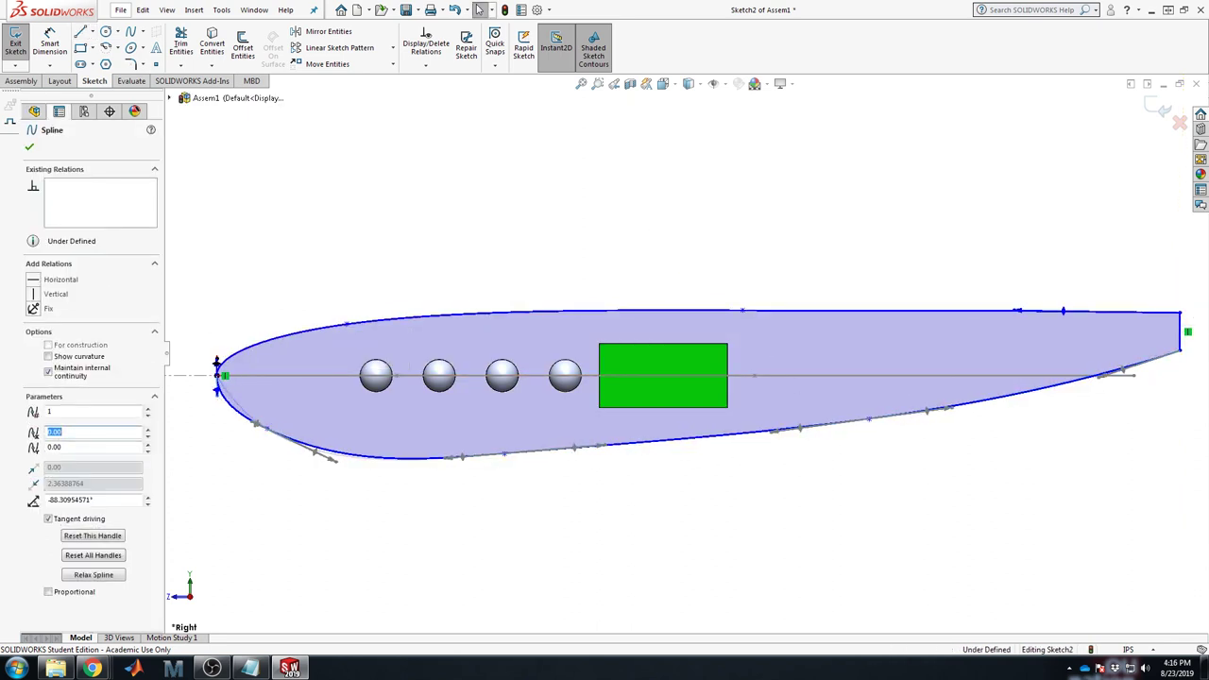
click(33, 295)
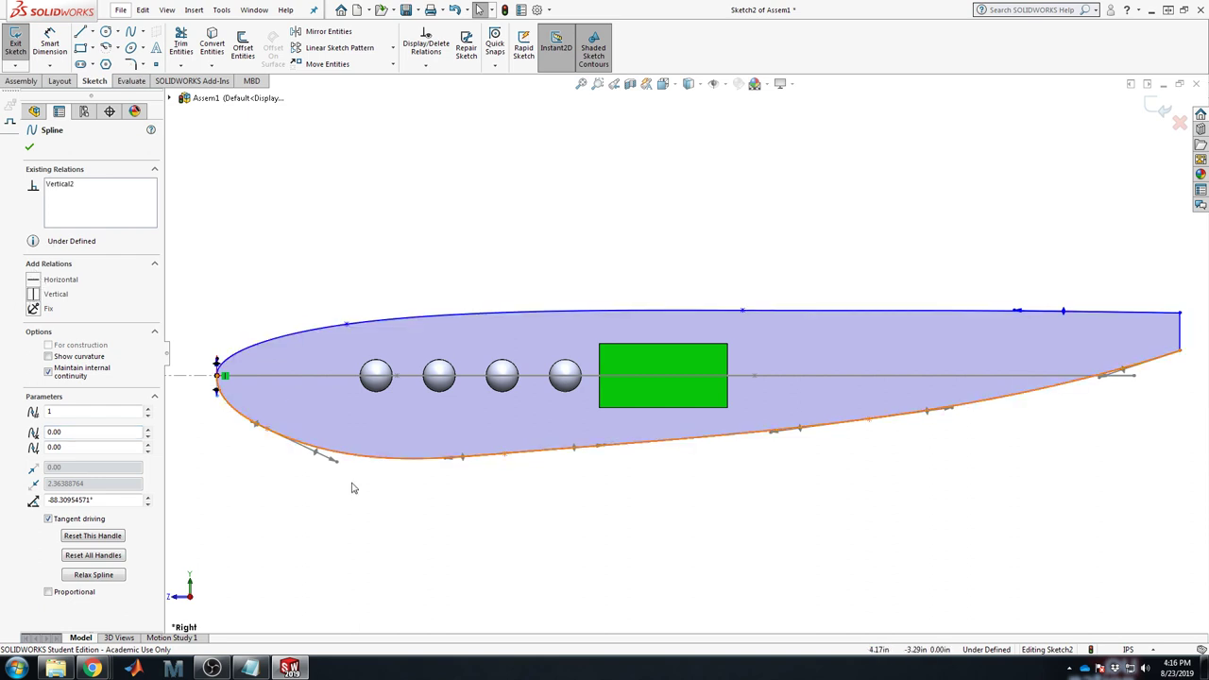
Flatten the tangent handle at the lower spline's first interior point to about -19.7° and move that point to about 1.53 in, -1.50 in.
drag(335, 464, 338, 458)
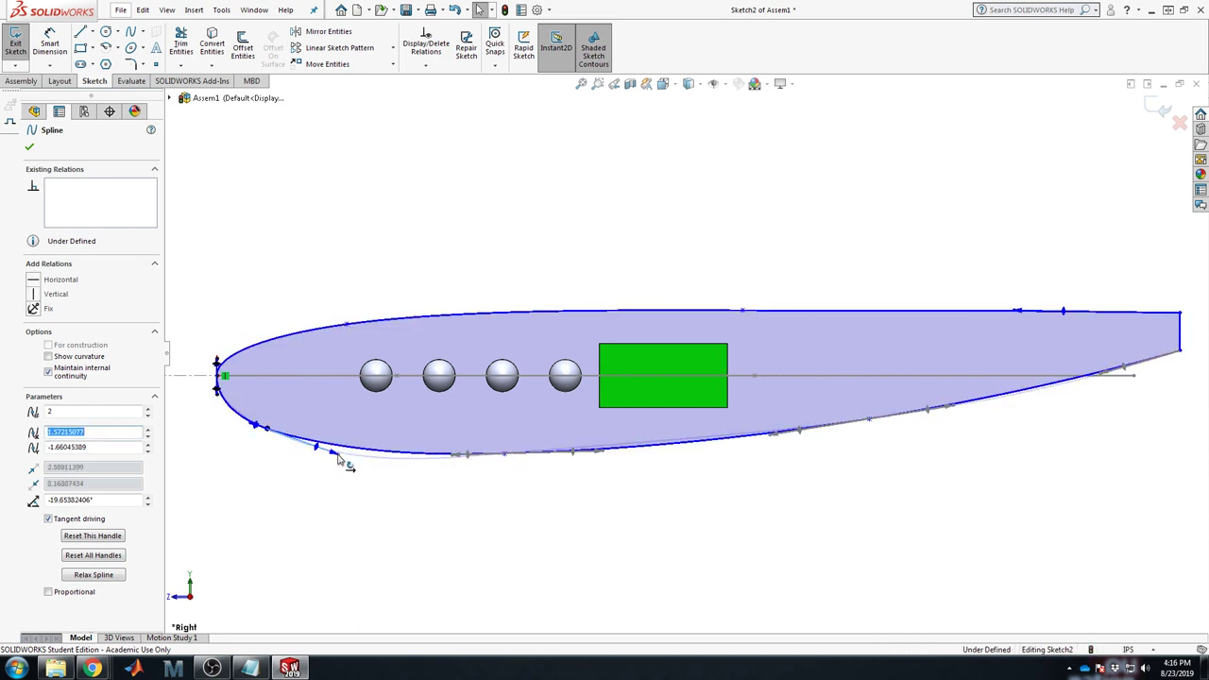
click(888, 553)
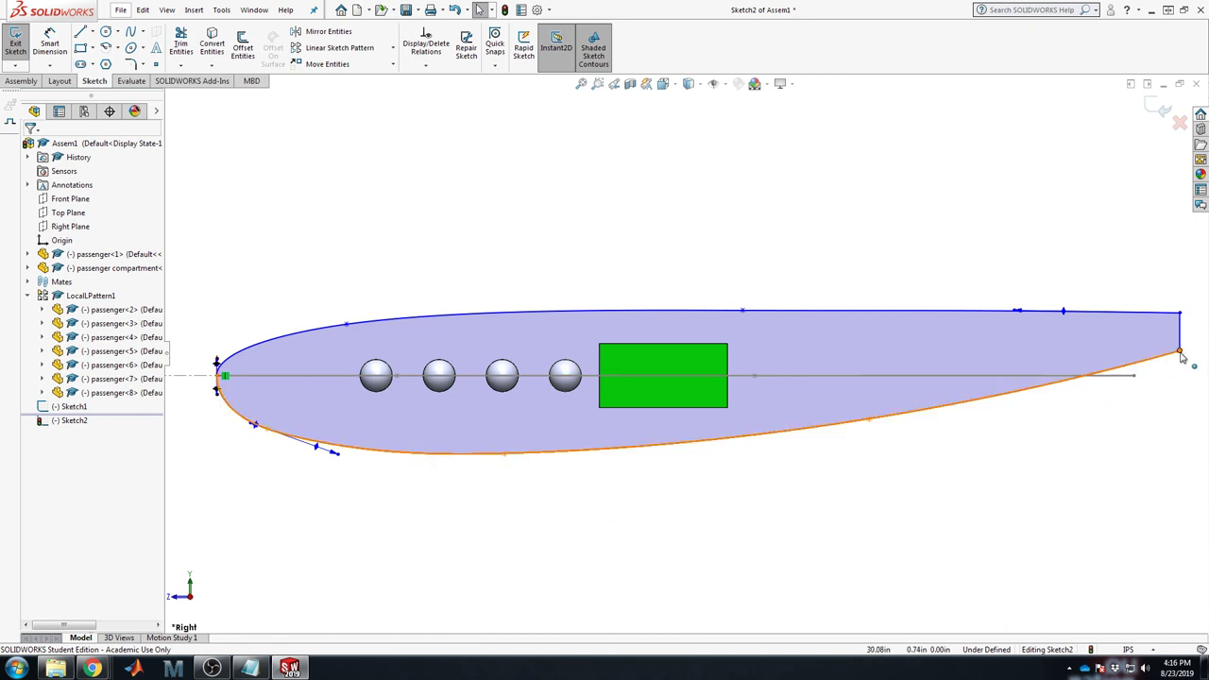
click(506, 456)
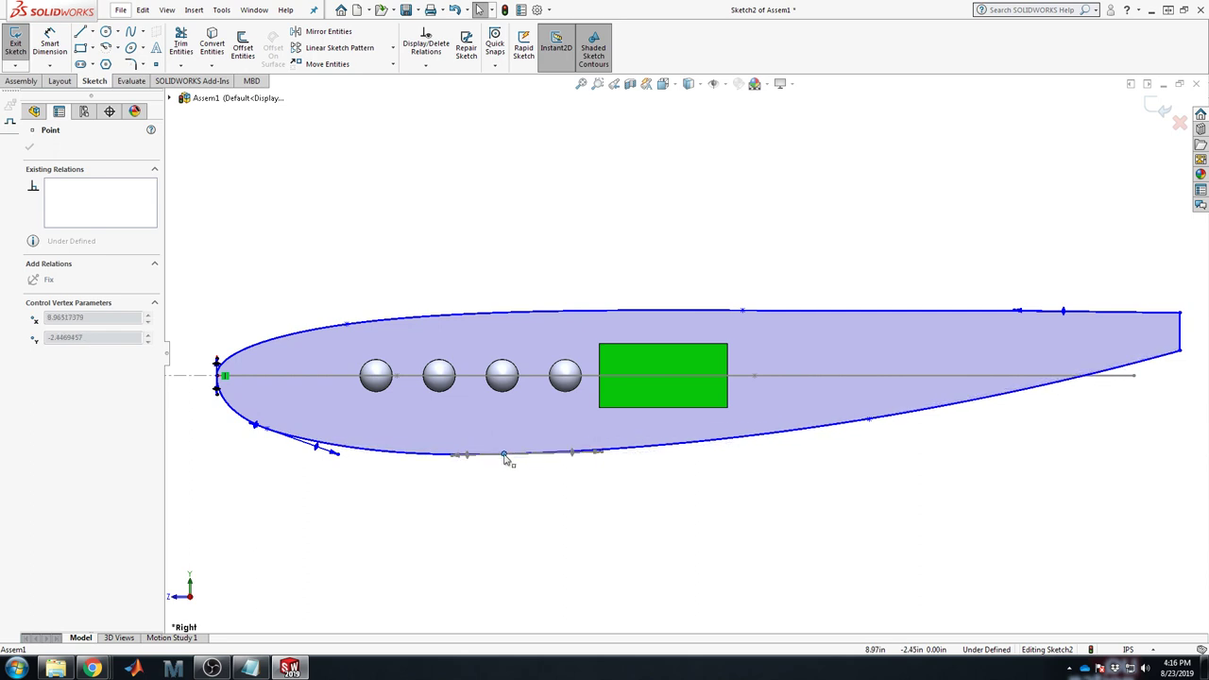
click(268, 431)
drag(273, 423, 266, 423)
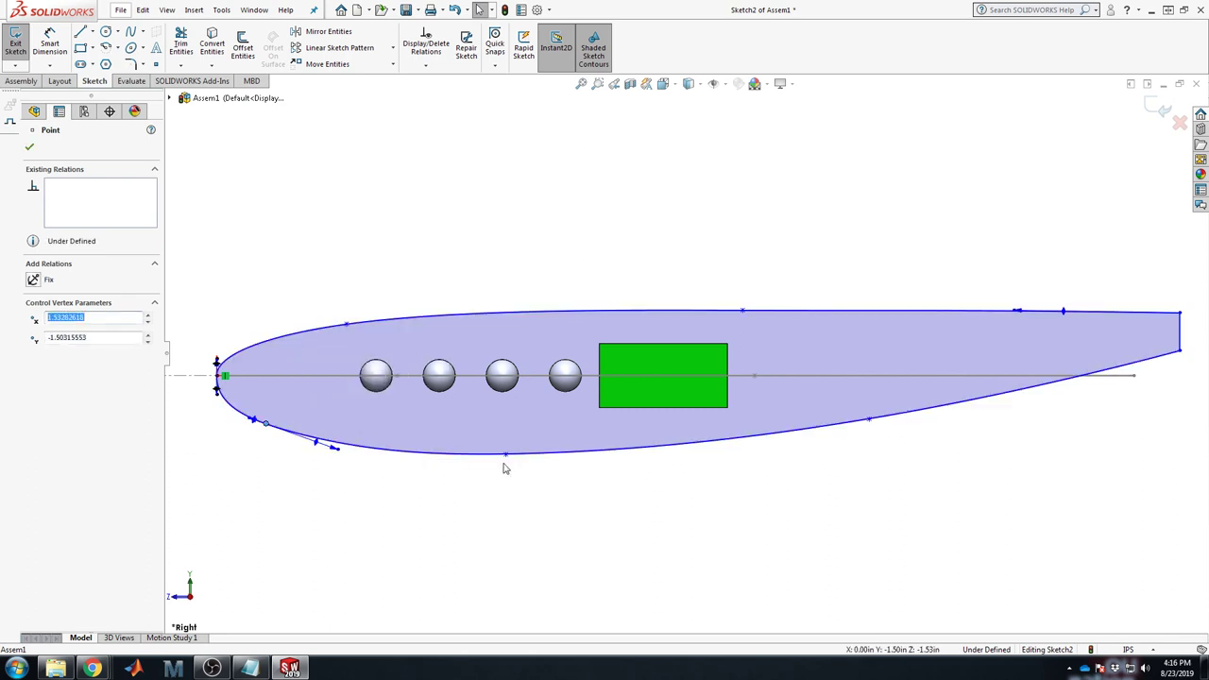
Shift the lower spline's middle point slightly up and toward the tail, and exit the side profile sketch.
mouse_move(507, 458)
mouse_down()
mouse_move(531, 455)
mouse_move(519, 454)
mouse_up()
click(660, 489)
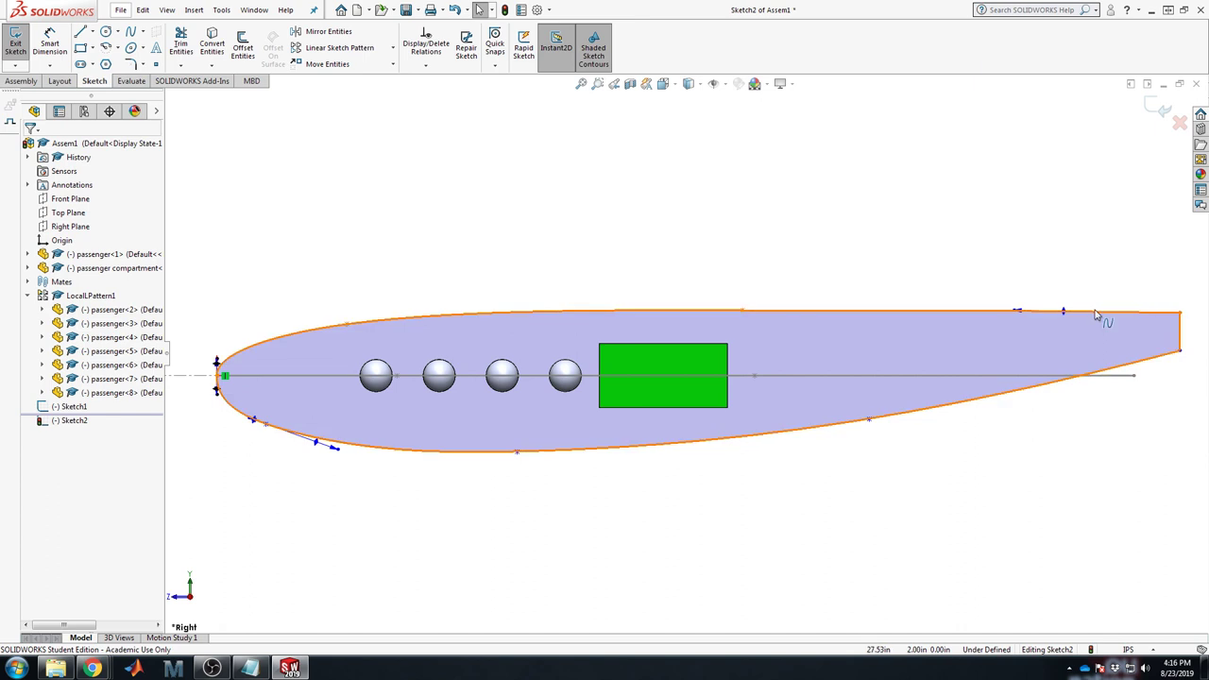
click(1154, 106)
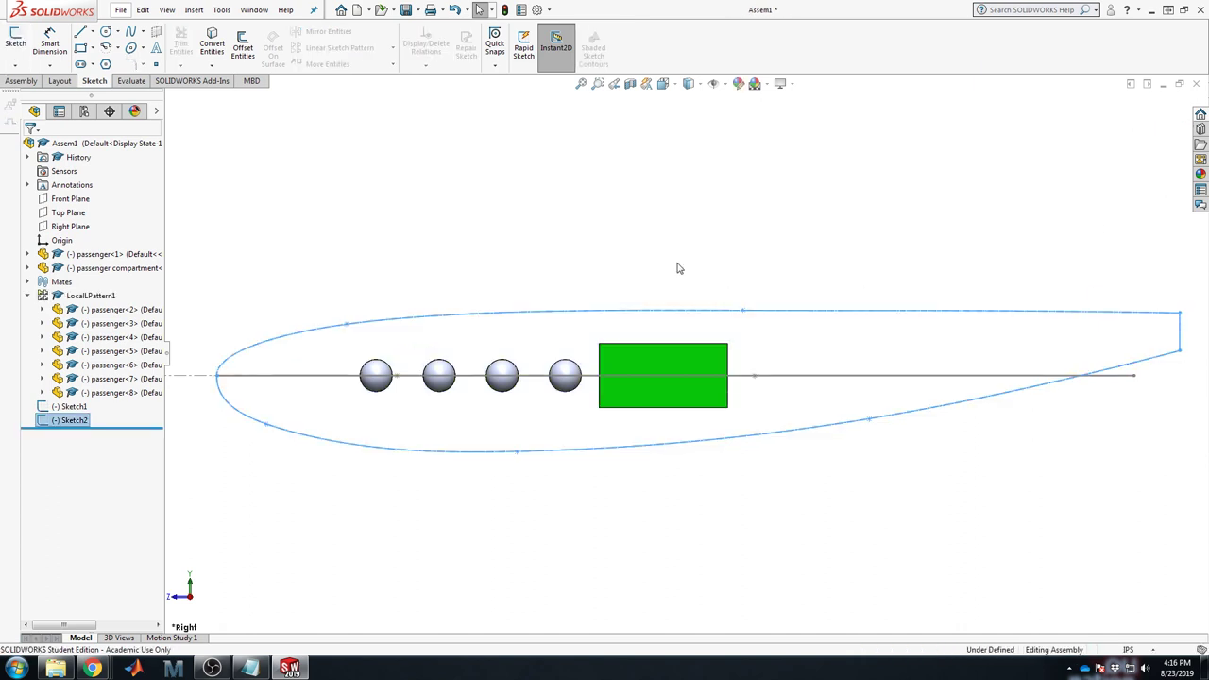
click(763, 475)
Collapse the passenger pattern's component list and reopen the side profile sketch for editing, viewed normal to its plane.
mouse_move(763, 475)
middle_down()
mouse_move(629, 329)
mouse_move(642, 396)
mouse_move(1125, 163)
middle_up()
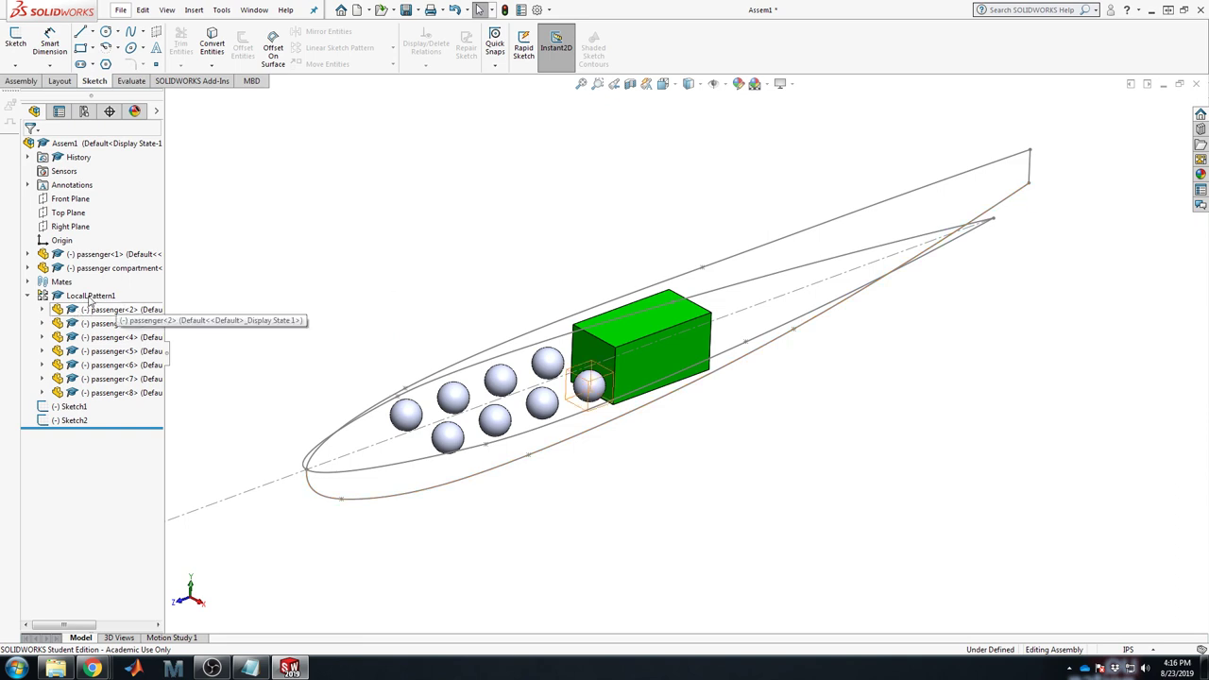
click(29, 297)
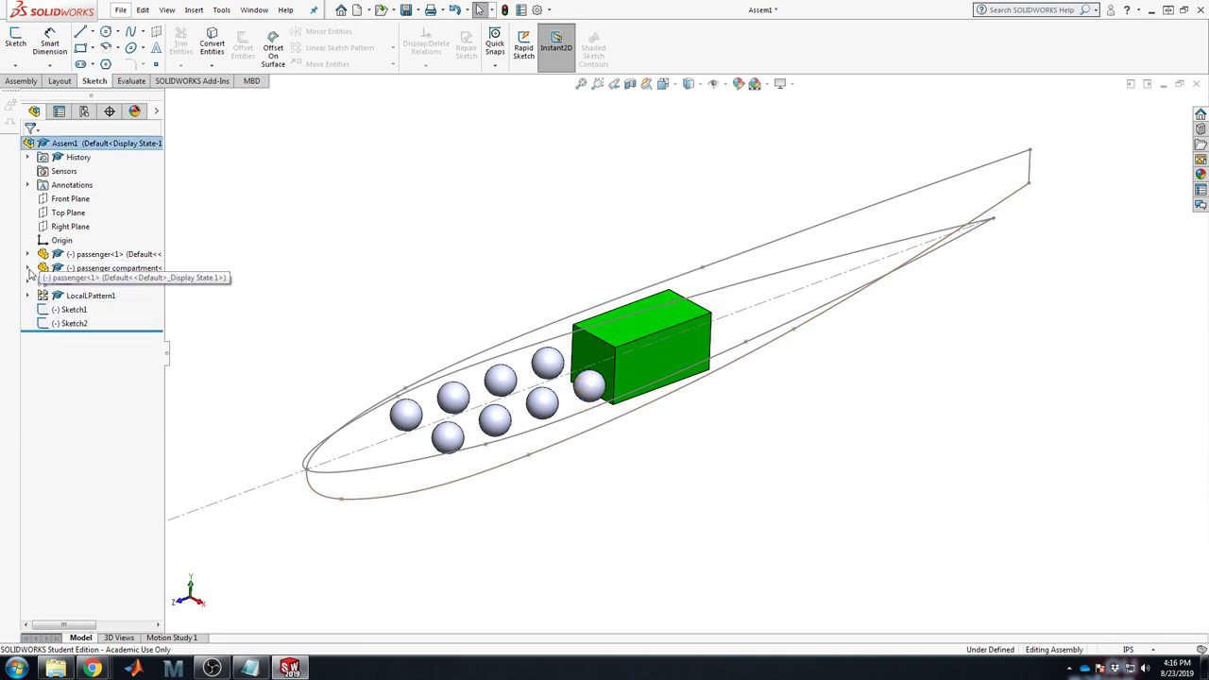
right_click(75, 323)
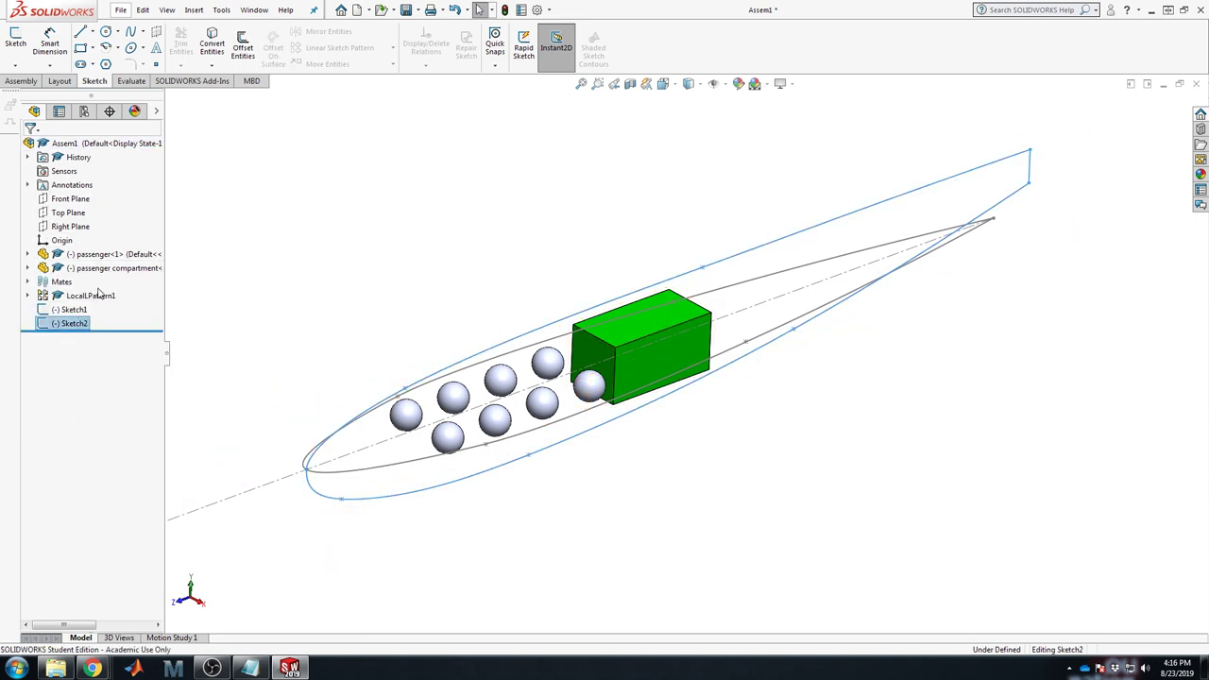
click(97, 286)
key(space)
click(459, 241)
scroll(1001, 357, down, 3)
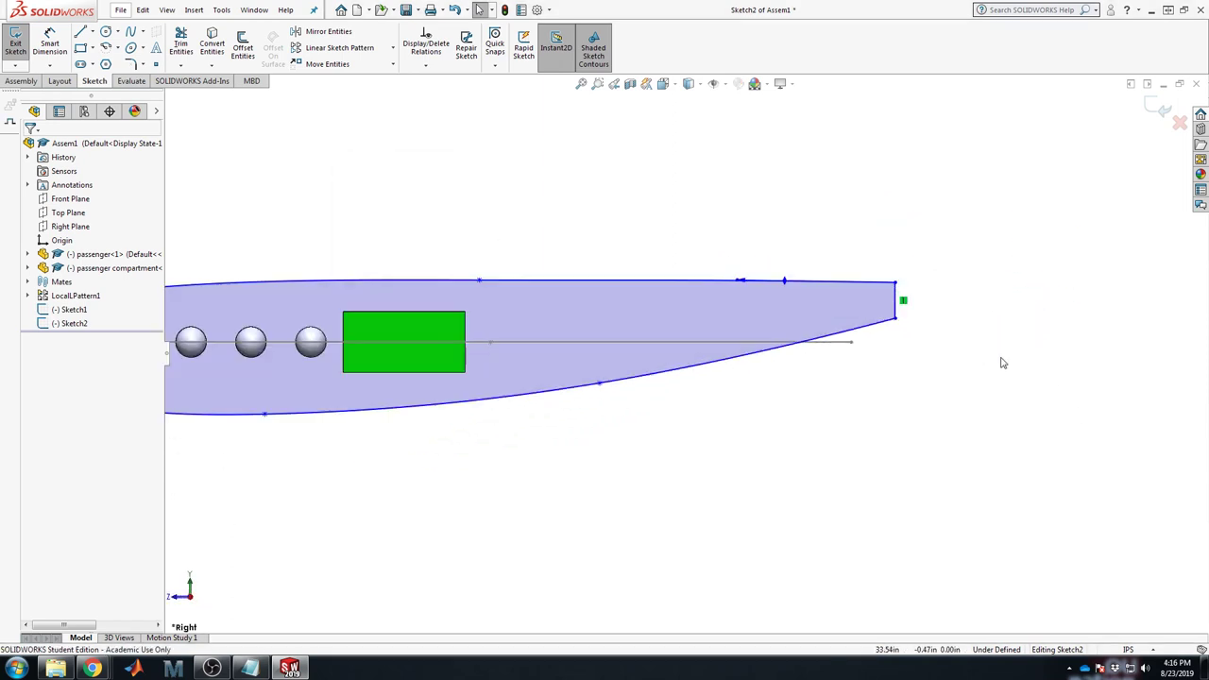
Make the side profile's vertical end line coincident with the tail endpoint of the Top Plane outline and exit the sketch.
click(896, 302)
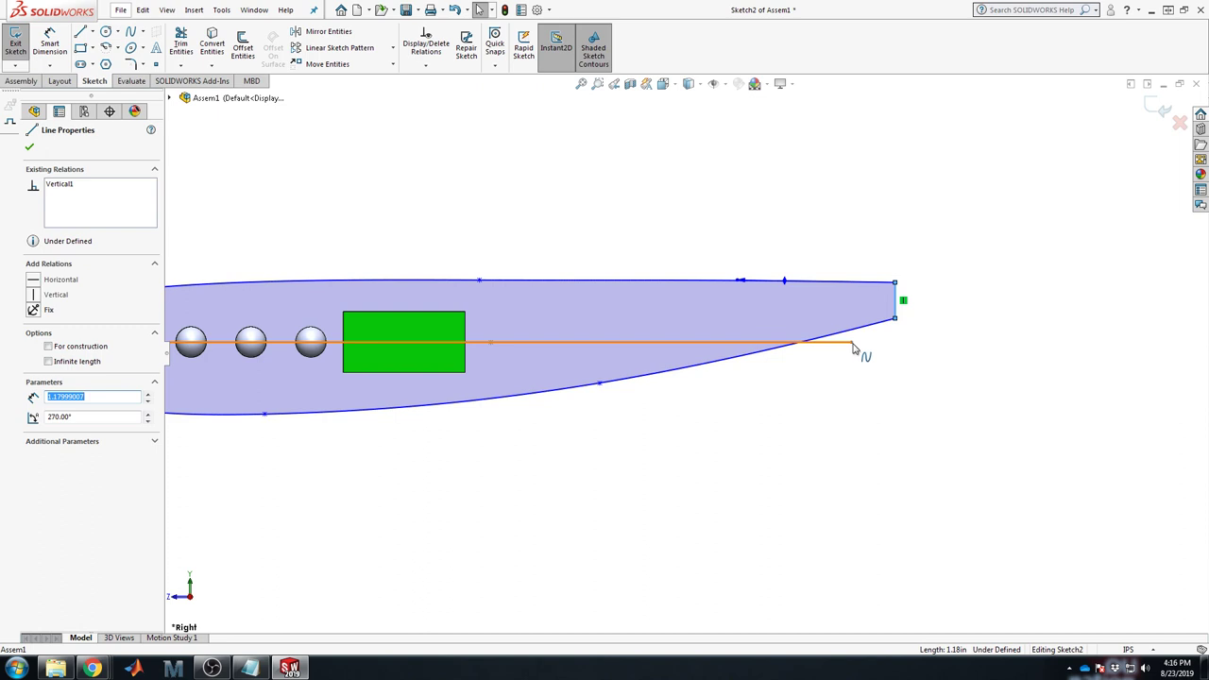
mouse_move(769, 359)
middle_down()
mouse_move(802, 424)
mouse_move(765, 272)
middle_up()
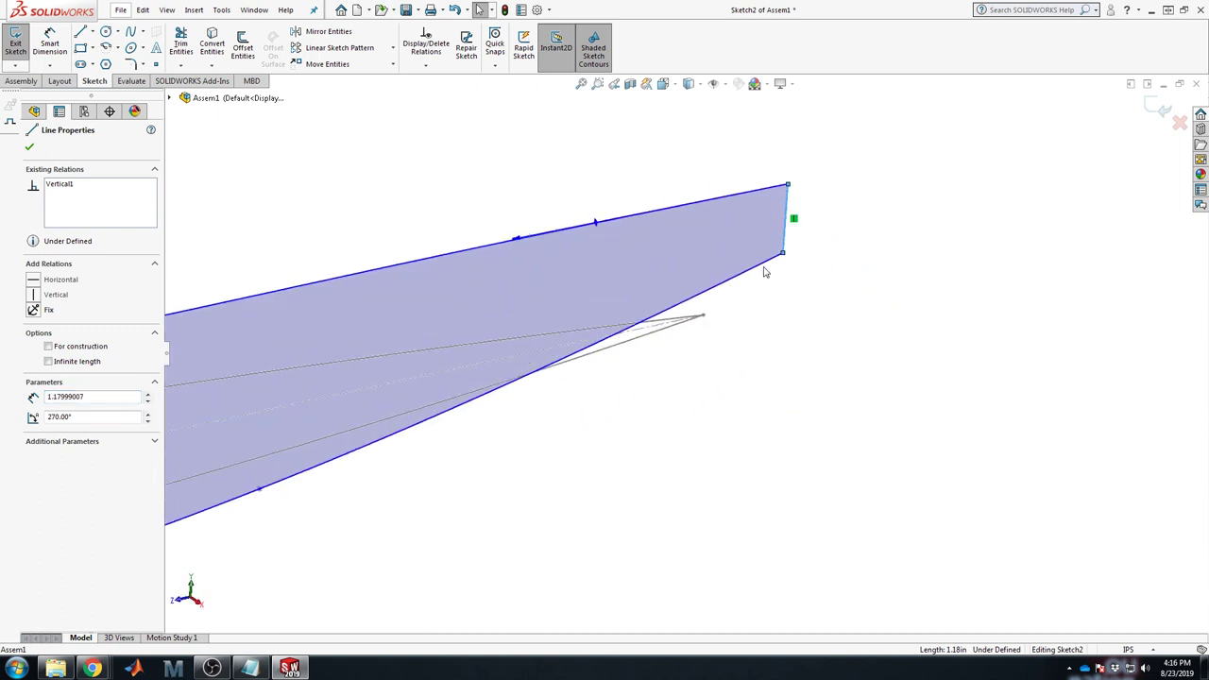
ctrl+click(703, 316)
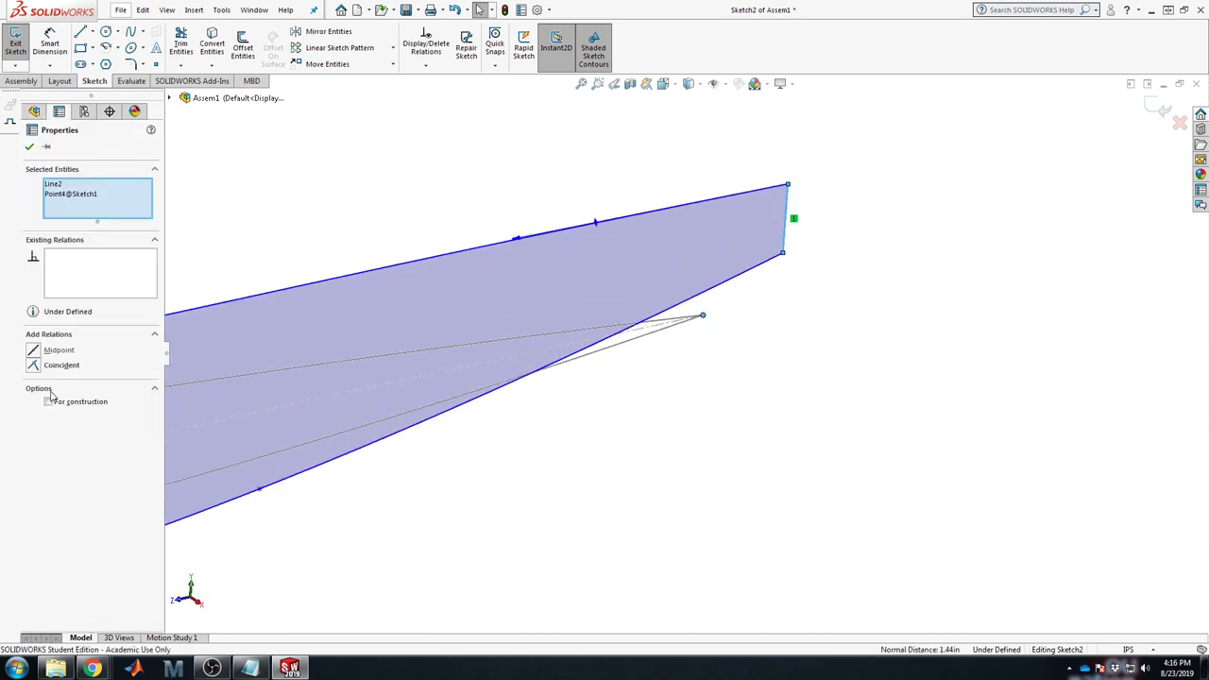
click(37, 370)
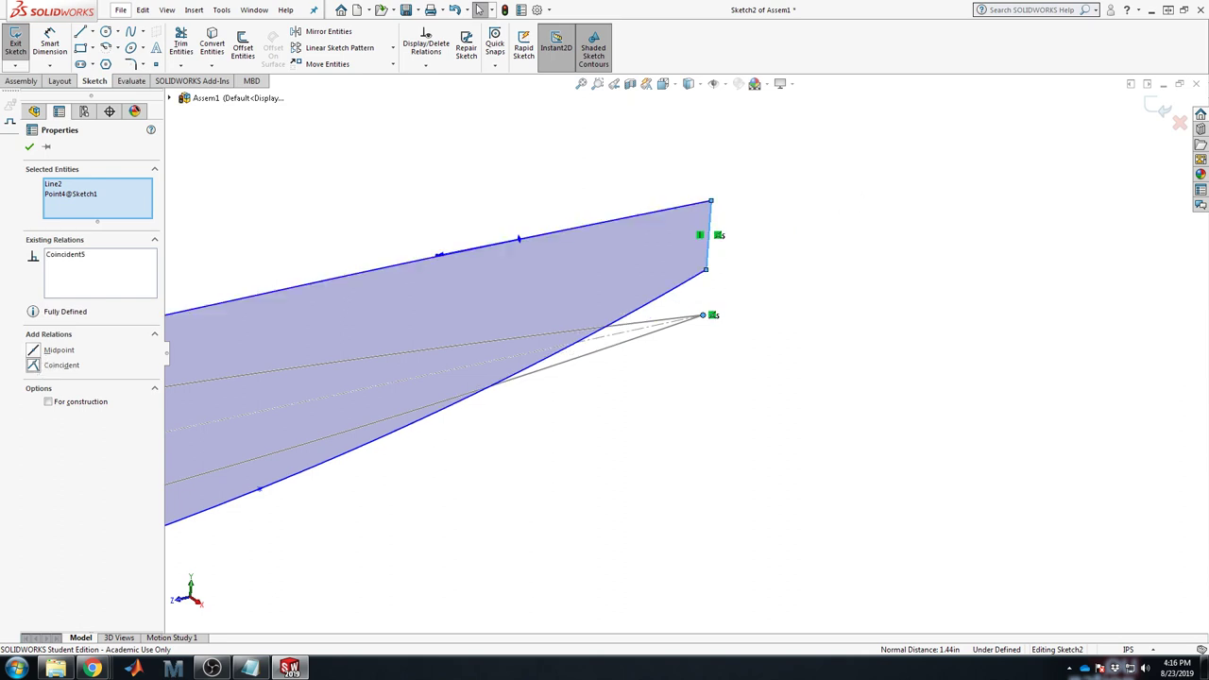
click(1159, 109)
scroll(691, 362, down, 5)
middle_drag(690, 361, 621, 406)
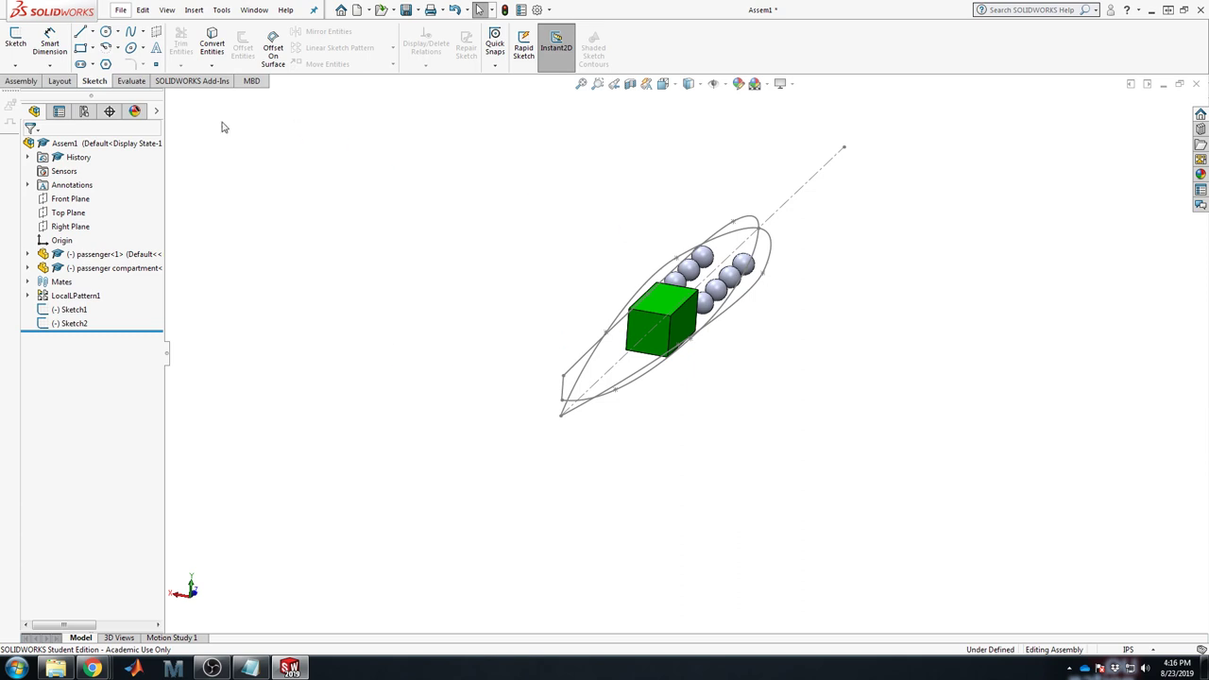
click(21, 81)
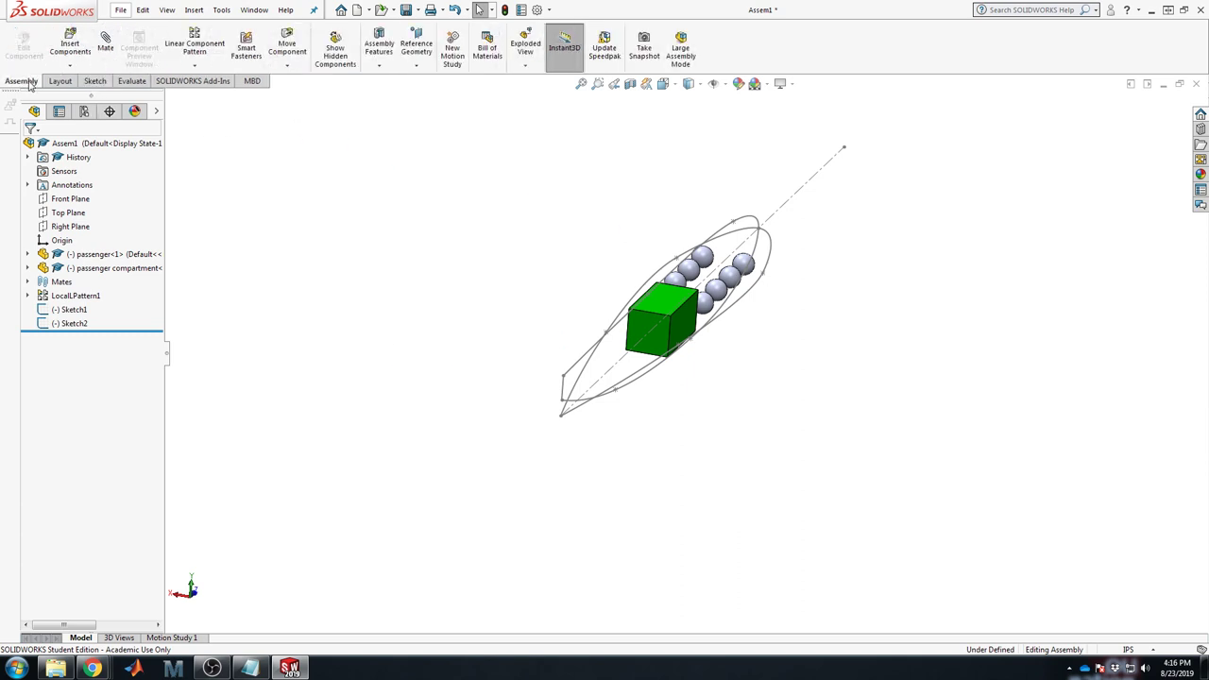
click(95, 81)
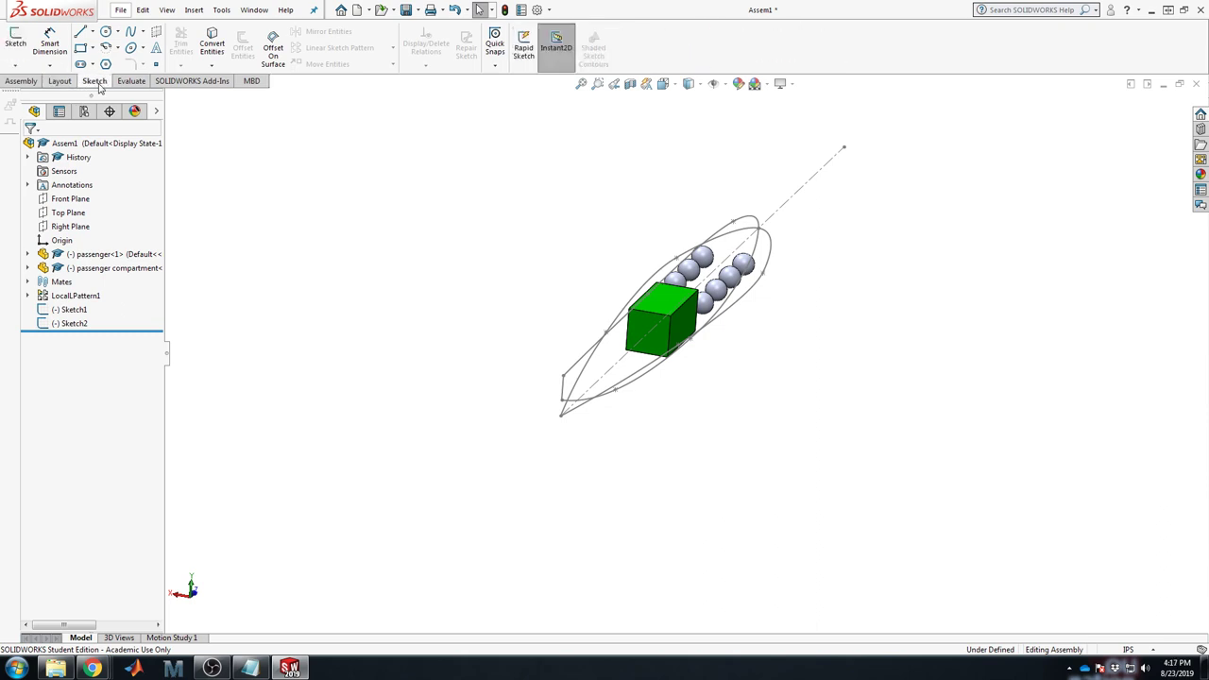
right_click(99, 87)
click(23, 83)
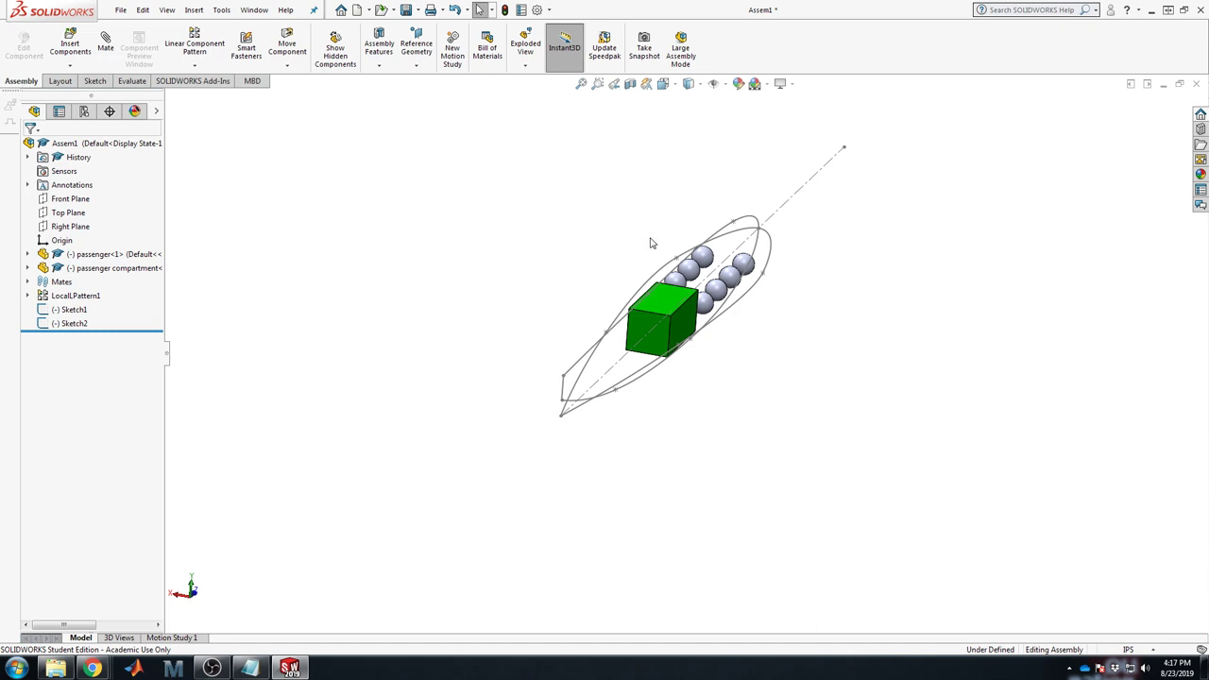
middle_drag(659, 392, 662, 353)
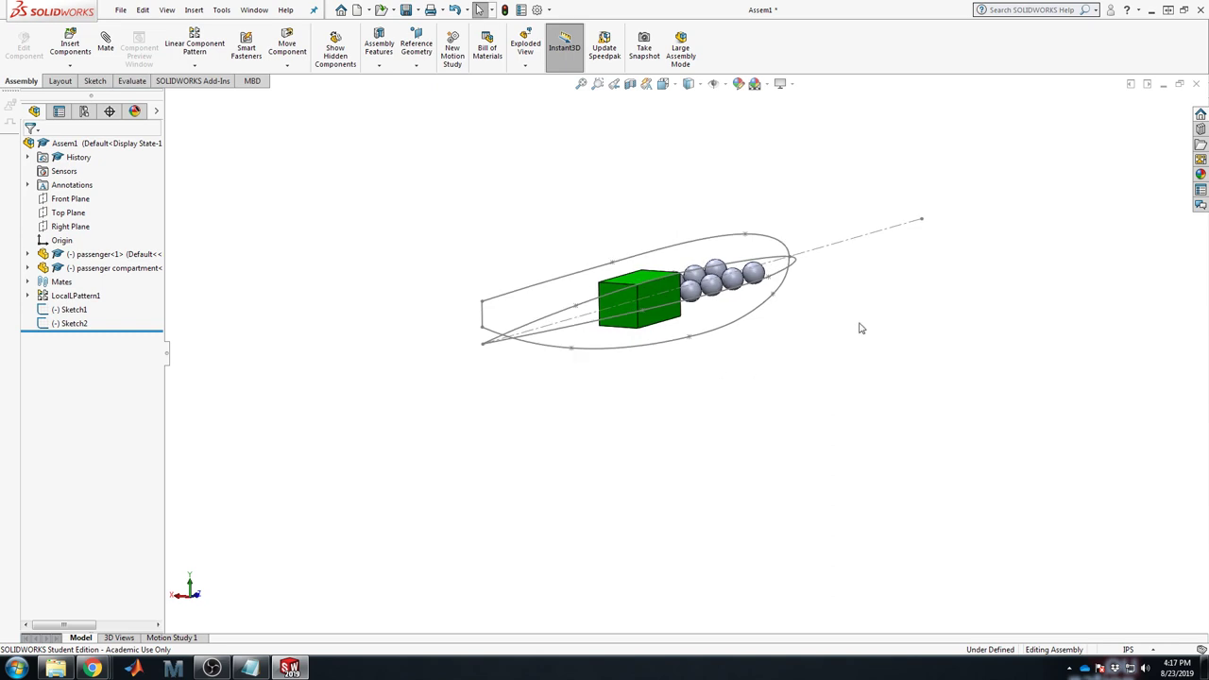
middle_drag(820, 283, 764, 239)
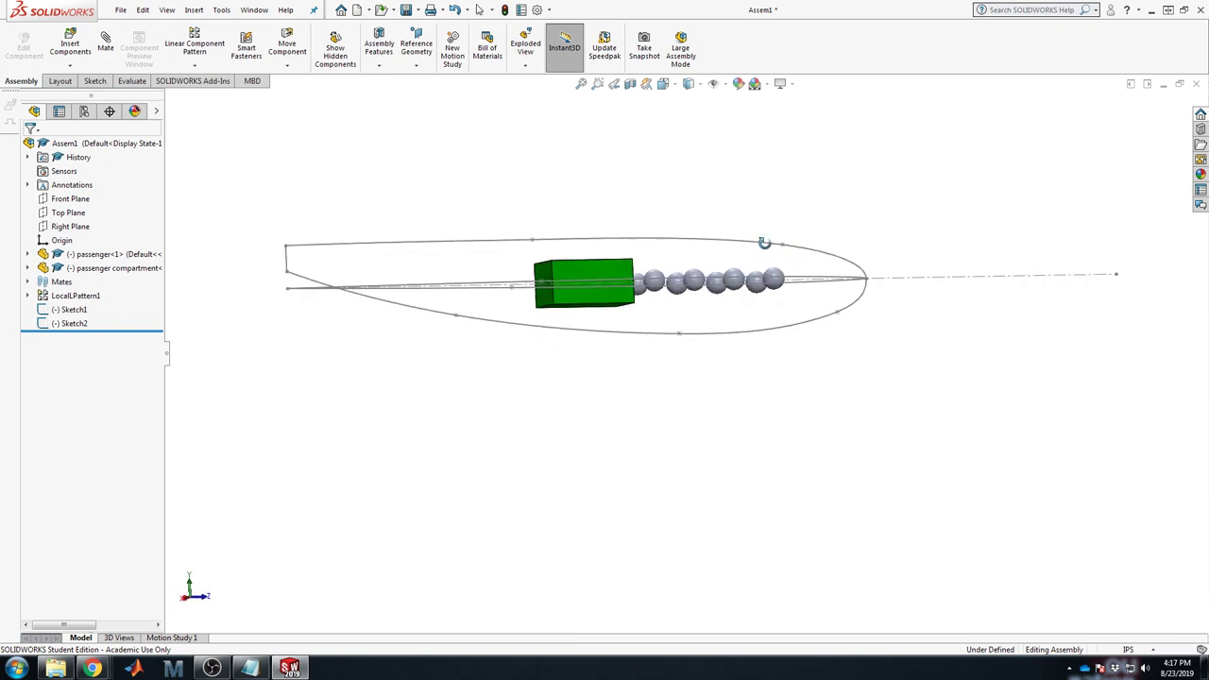
middle_drag(673, 328, 1004, 371)
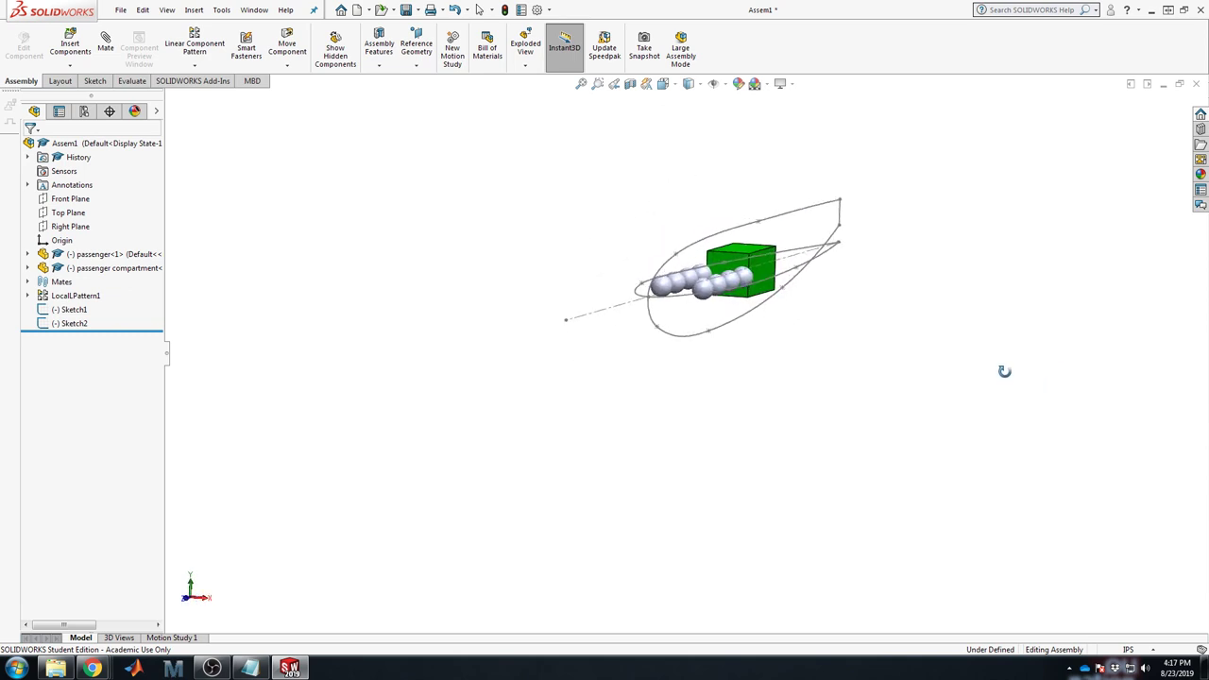